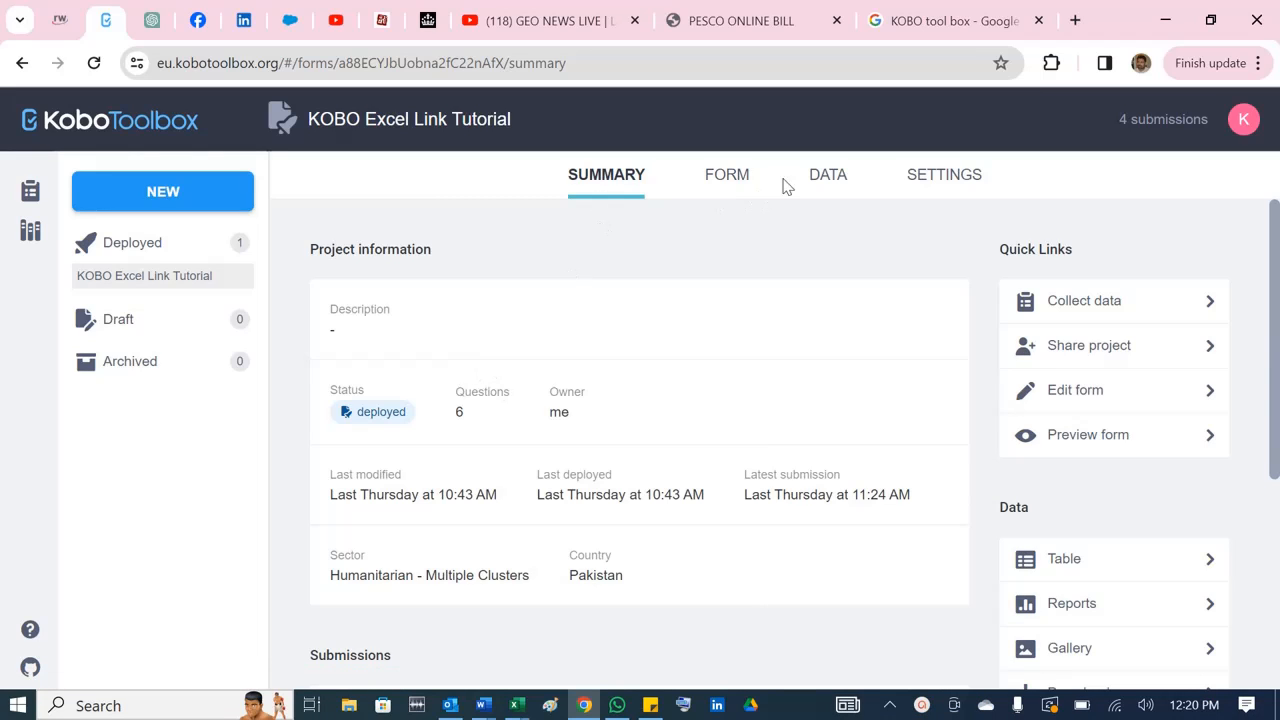
- Show the project's data downloads page, and switch to the KOBO Excel Linkage Database working workbook in Excel
click(824, 177)
click(356, 376)
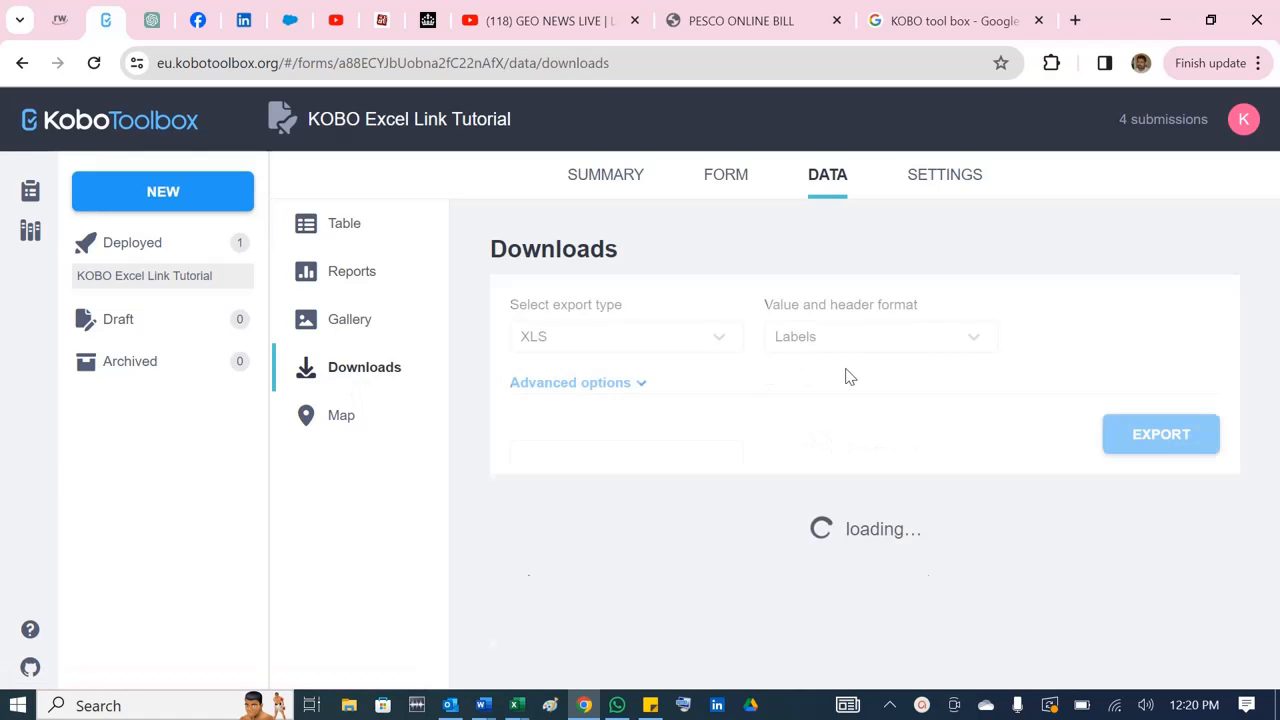
click(517, 705)
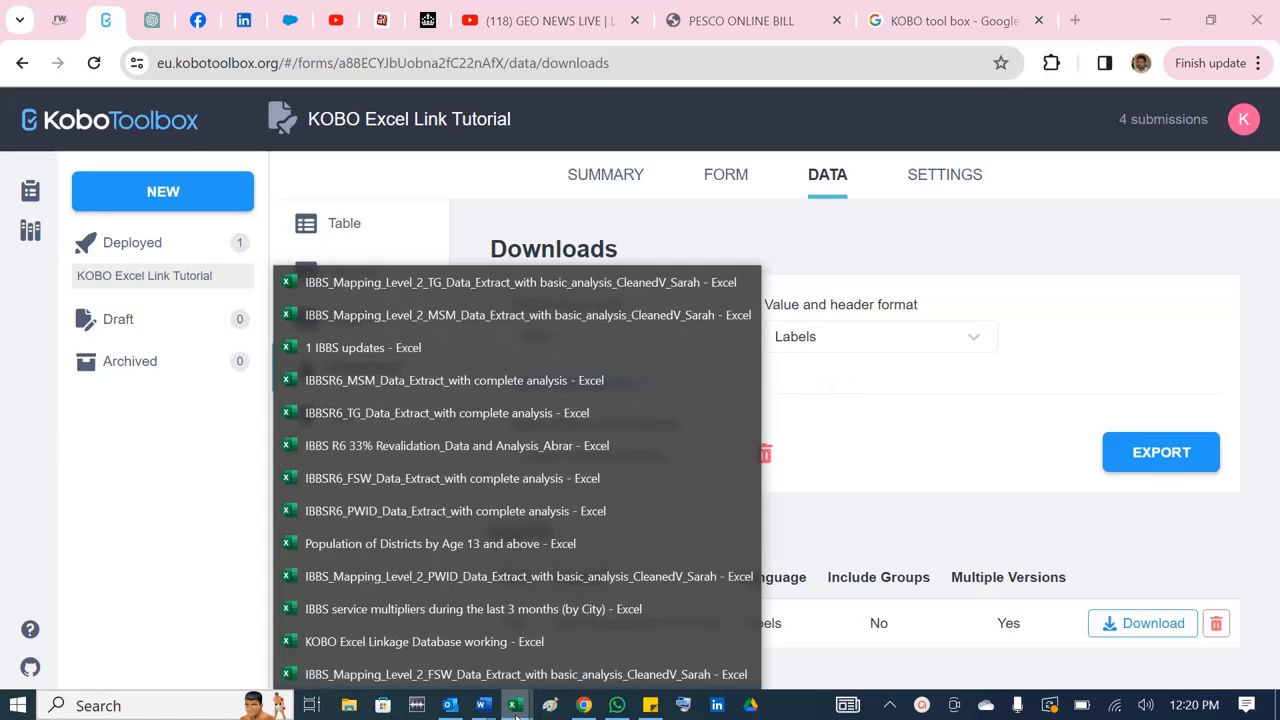
click(487, 633)
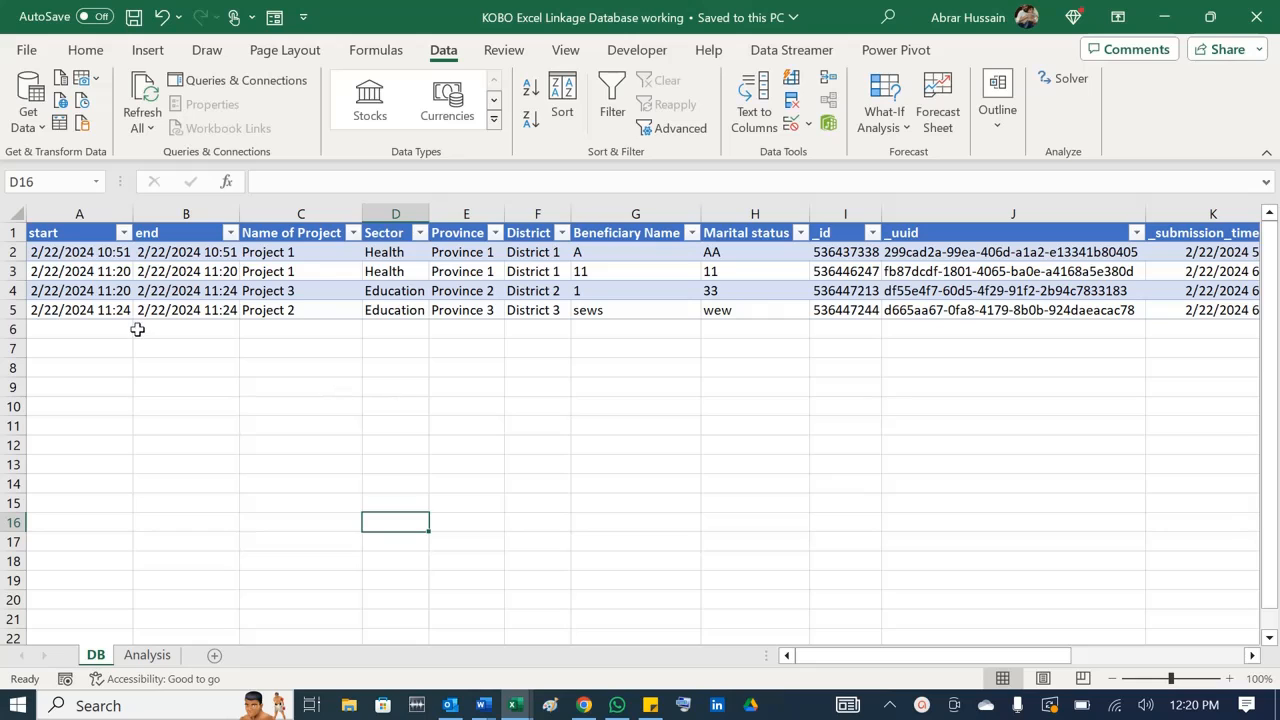
- Examine the submission records on the DB sheet and the By Project frequency table on the Analysis sheet
drag(50, 234, 185, 232)
drag(397, 214, 1186, 330)
click(147, 655)
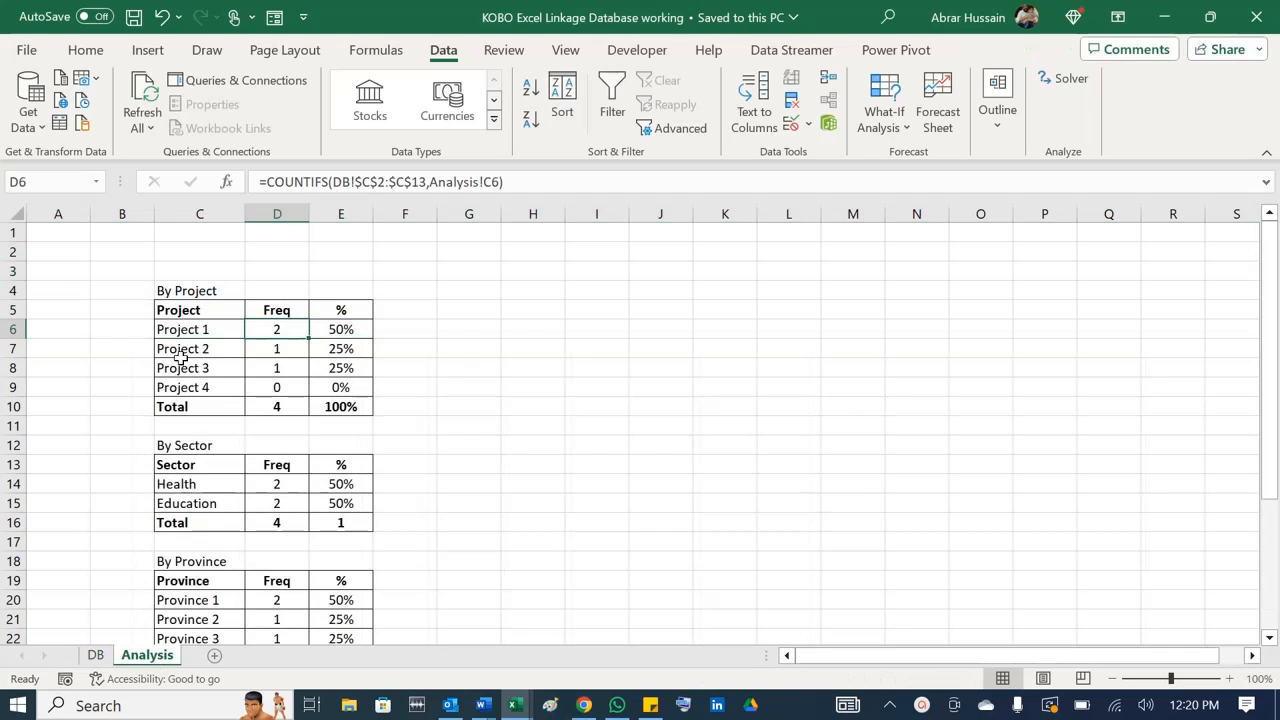
drag(182, 330, 330, 389)
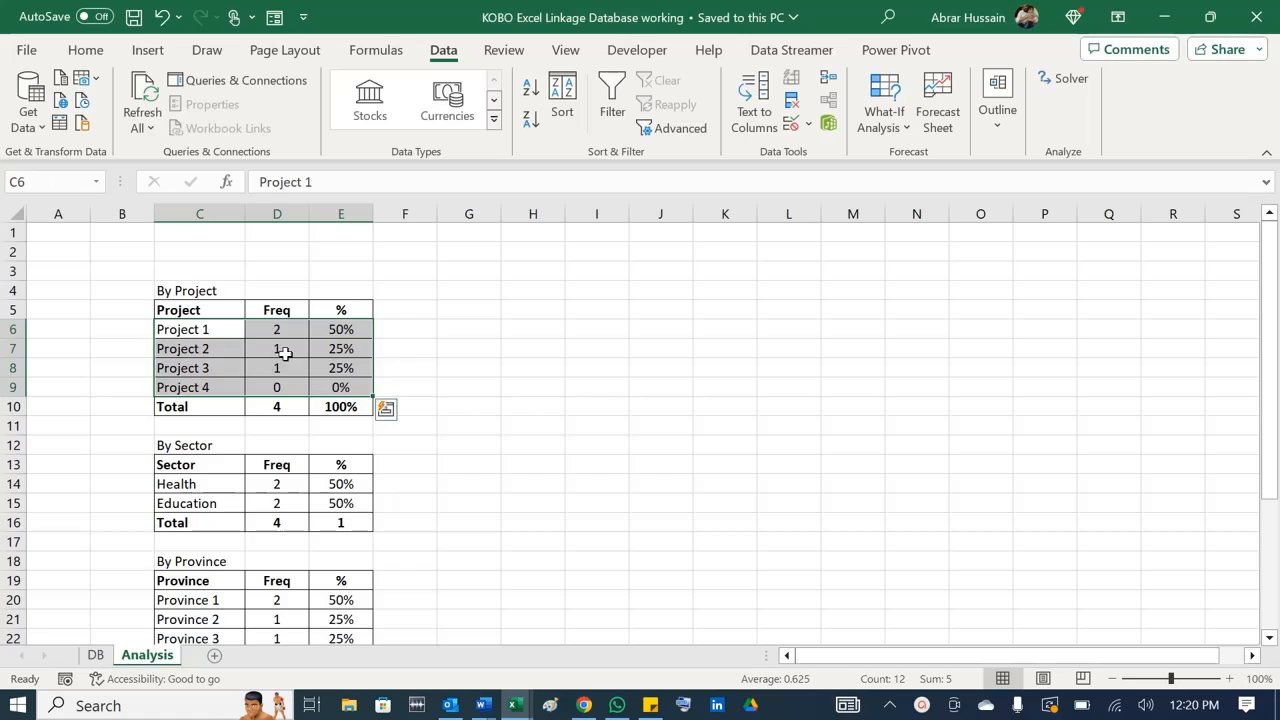
drag(275, 331, 273, 387)
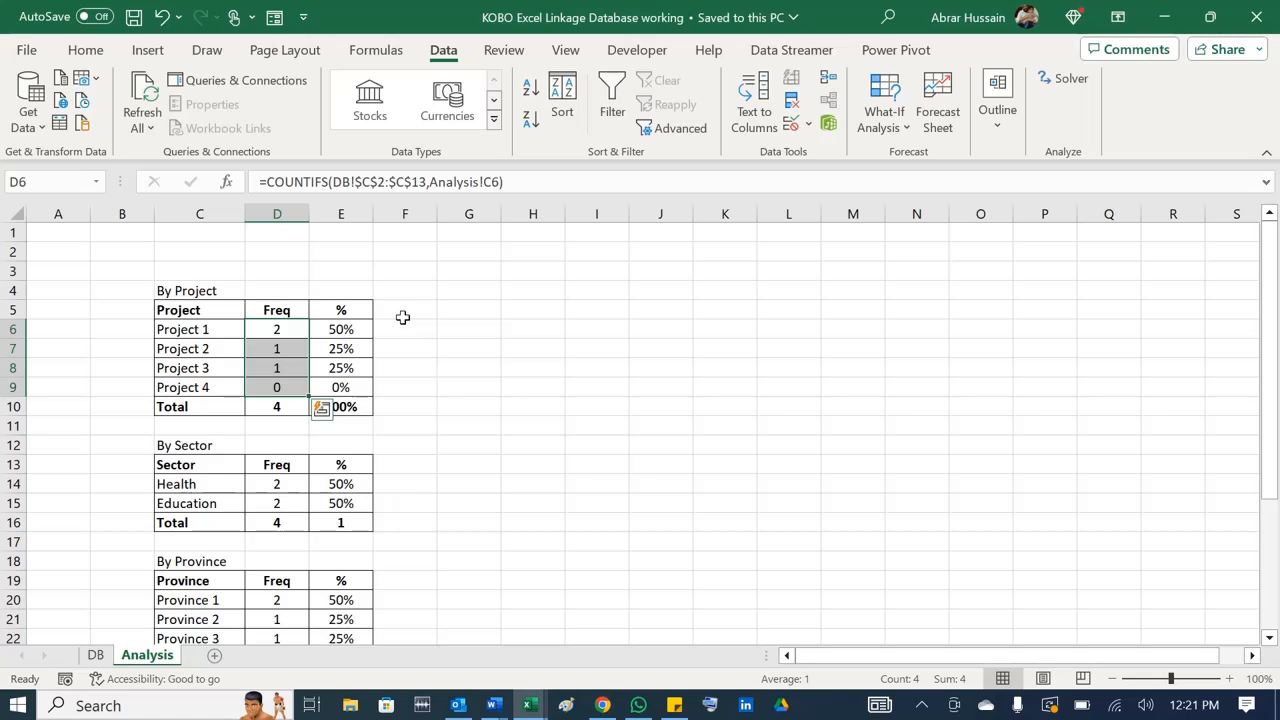
click(96, 655)
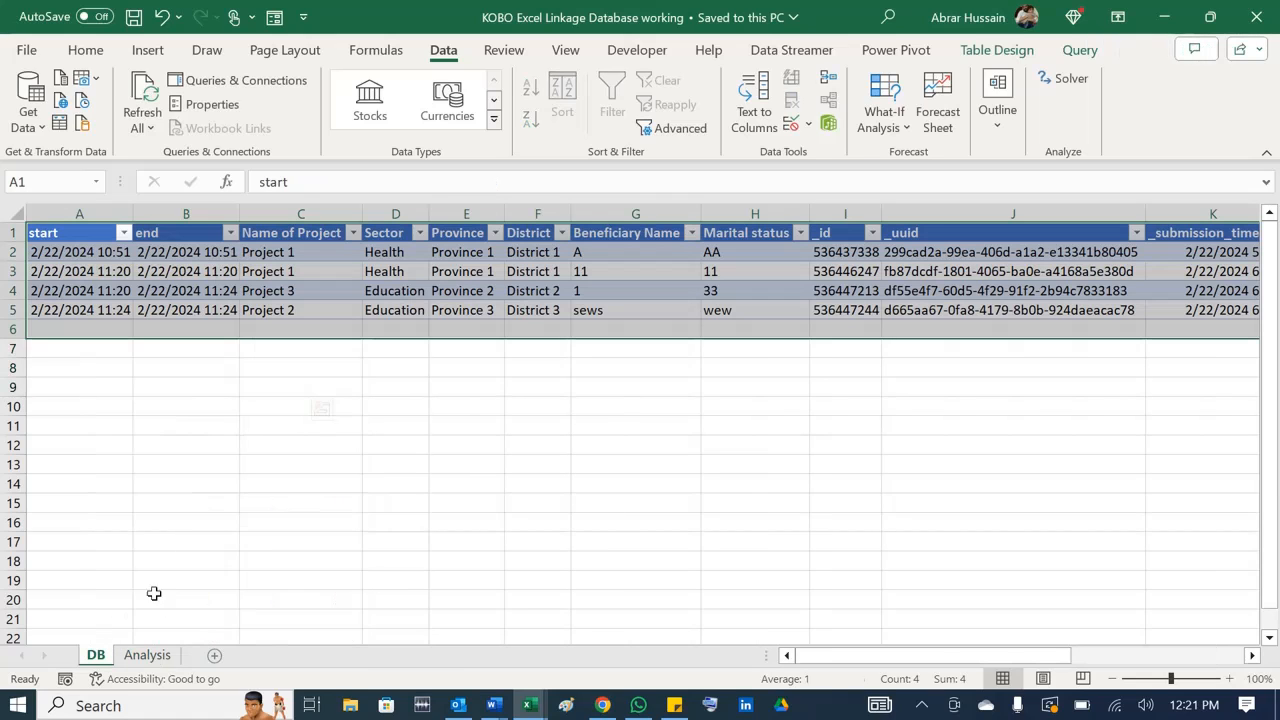
click(84, 326)
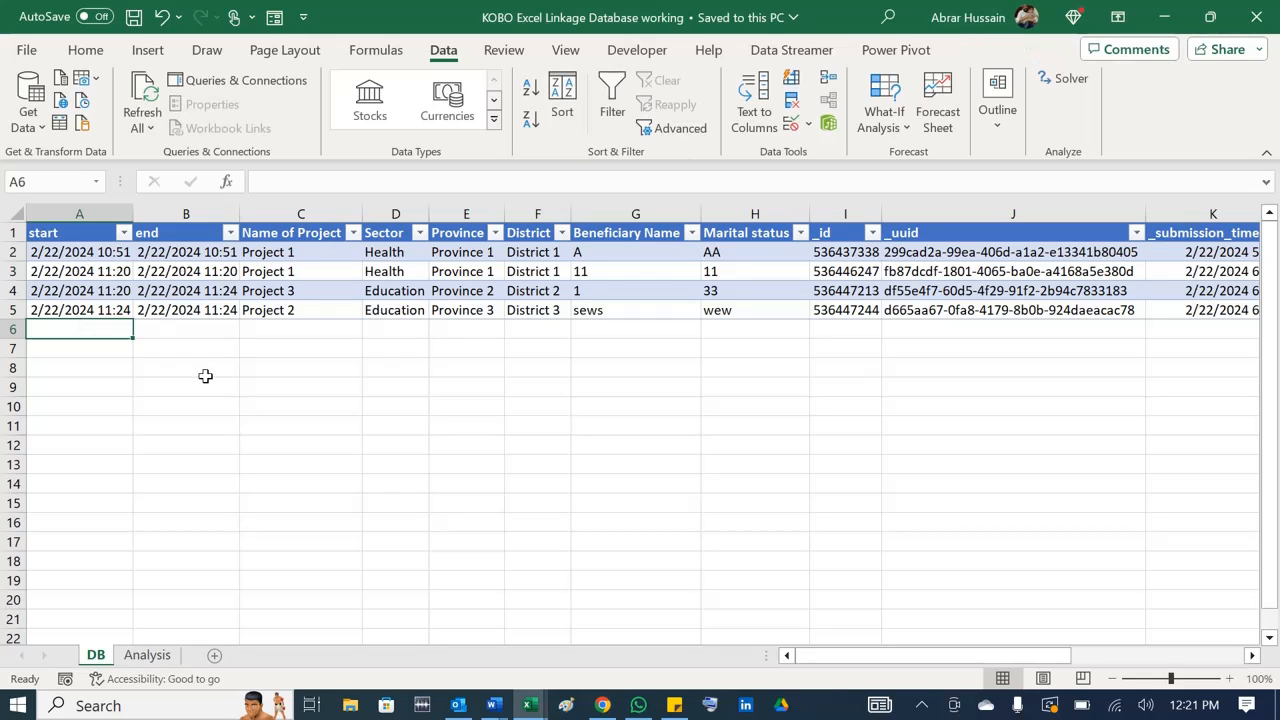
- Switch to Chrome, open the KOBO Excel Link Tutorial web form, and choose Project 1 and the Health sector
click(602, 705)
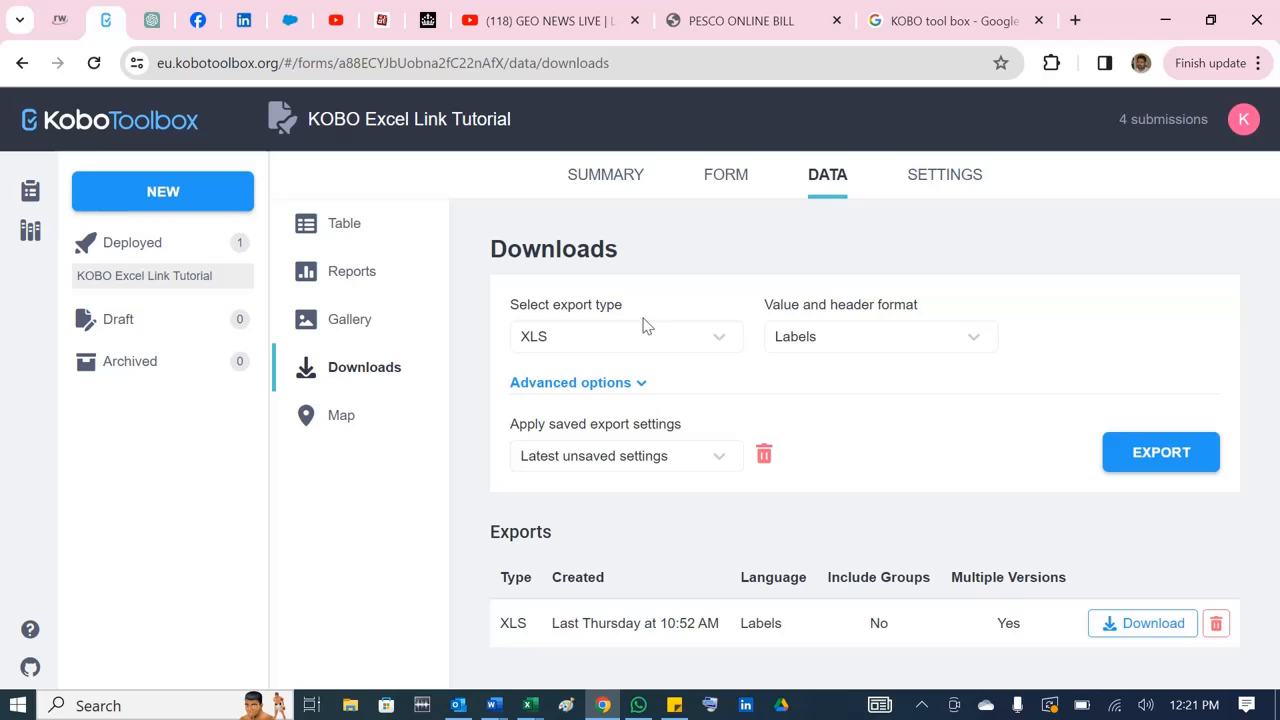
click(714, 177)
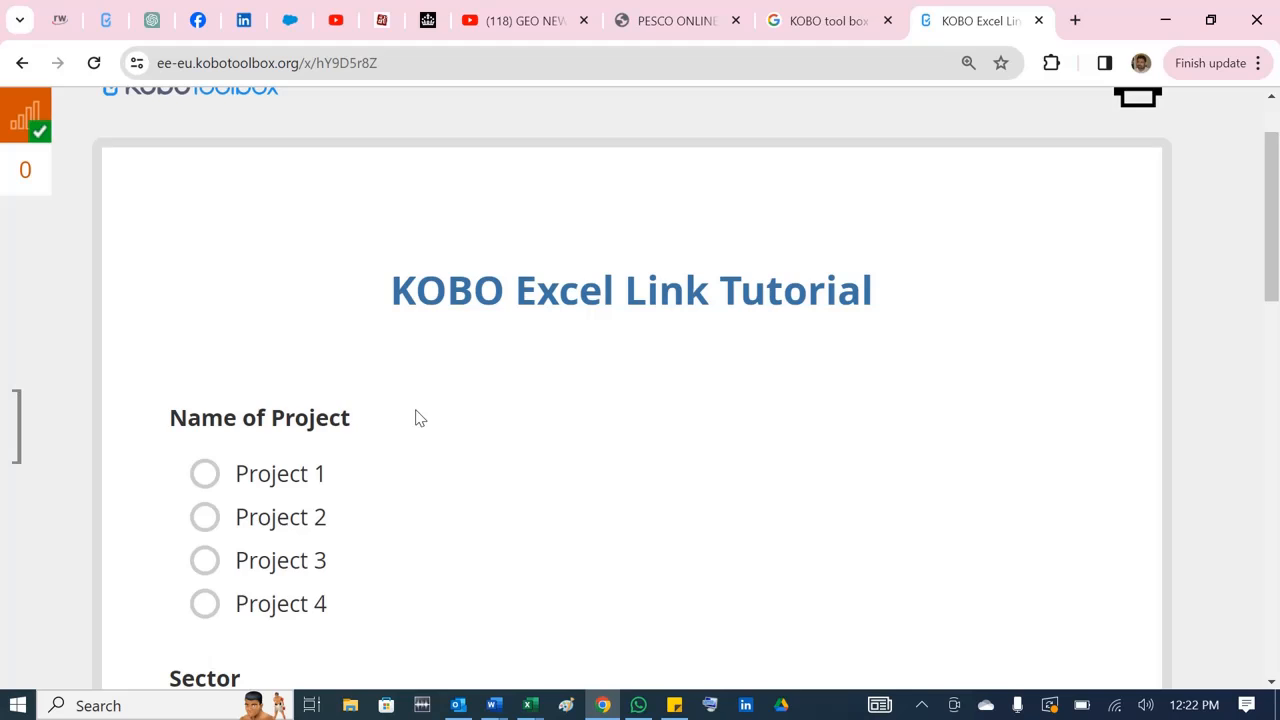
scroll(378, 448, down, 2)
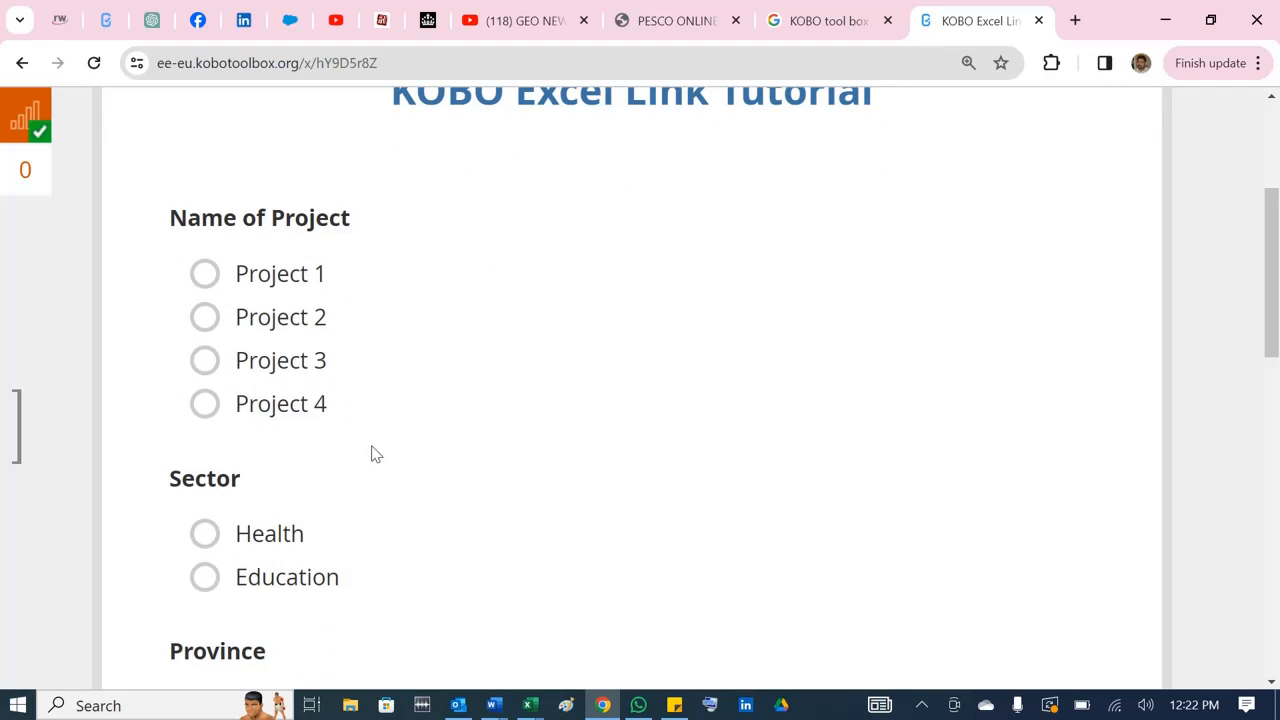
click(240, 273)
click(247, 536)
scroll(374, 537, down, 2)
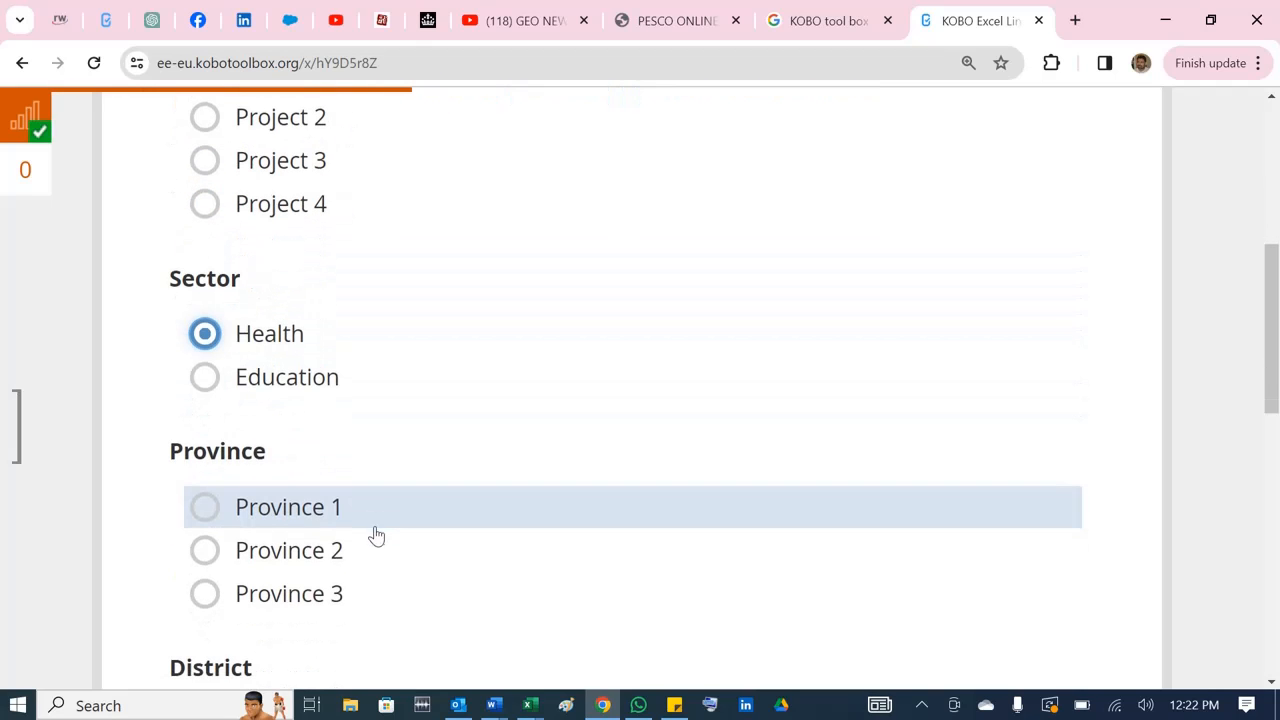
scroll(330, 432, up, 1)
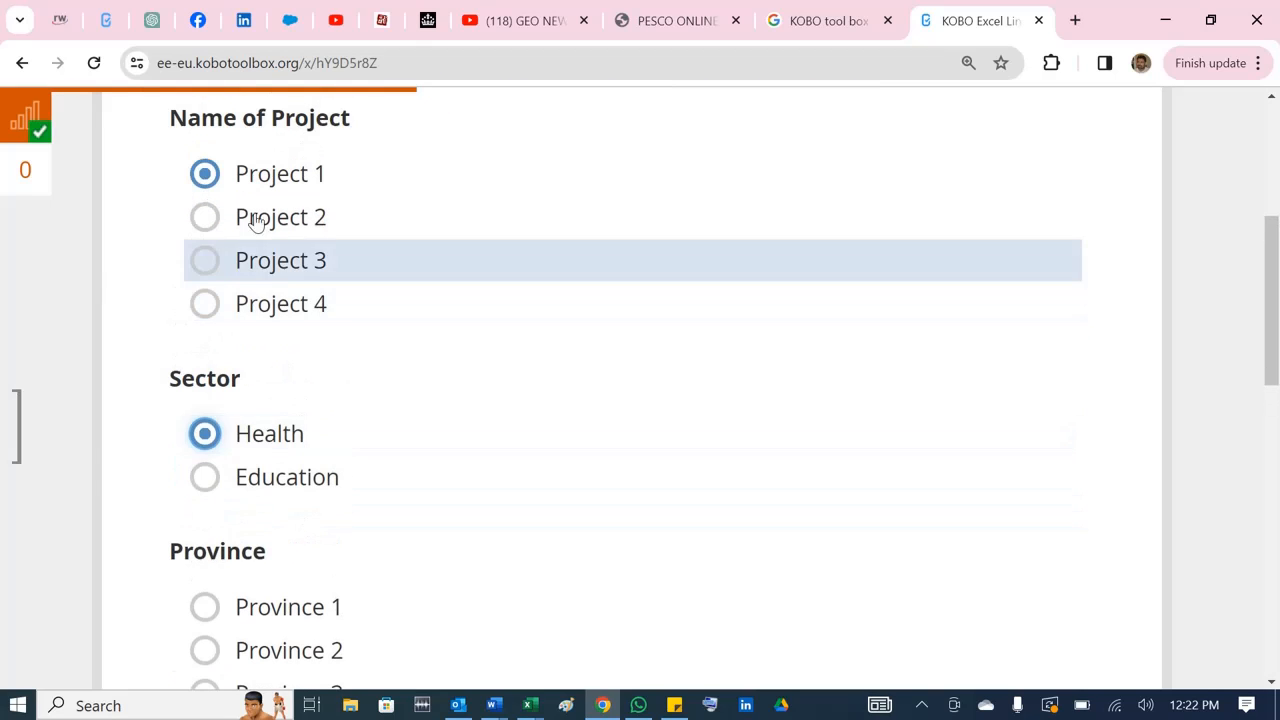
scroll(250, 510, down, 2)
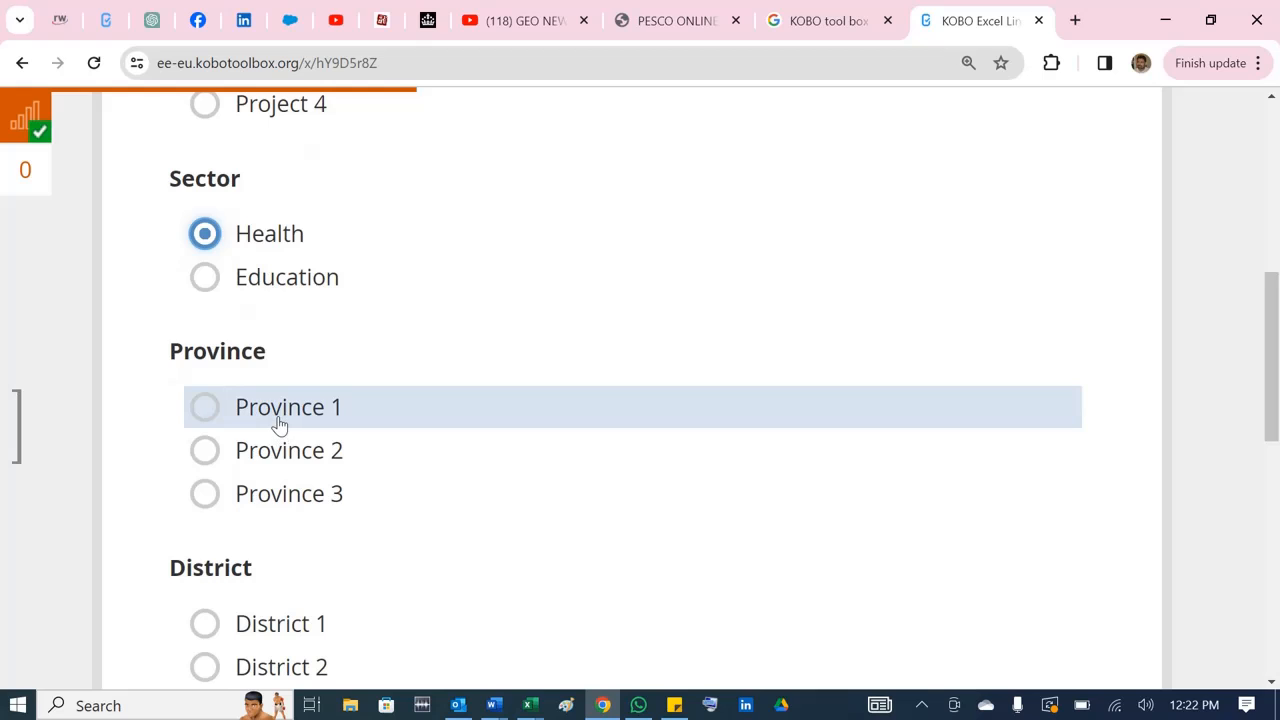
- Choose Province 1 and District 1 in the web form
click(277, 428)
scroll(271, 600, down, 1)
click(284, 527)
scroll(340, 535, down, 3)
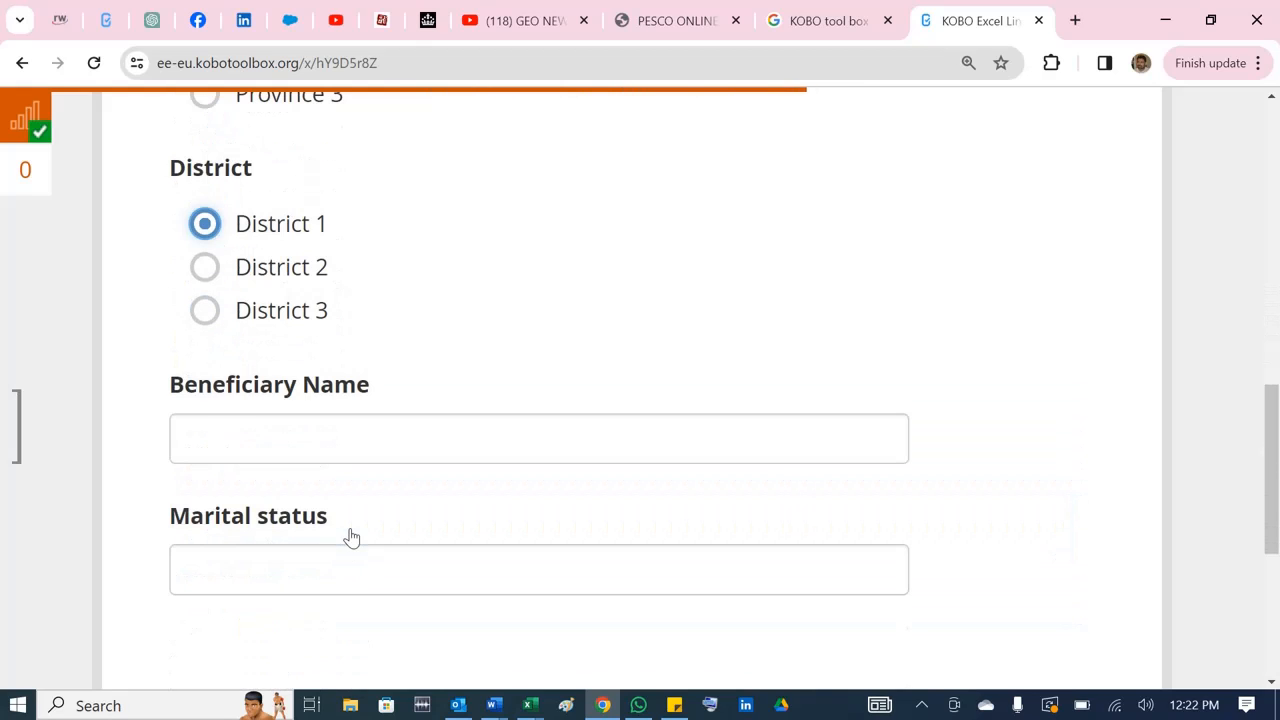
- Enter dfd as the beneficiary name and ddf as the marital status, and submit the form
click(254, 431)
text(dfd)
click(266, 557)
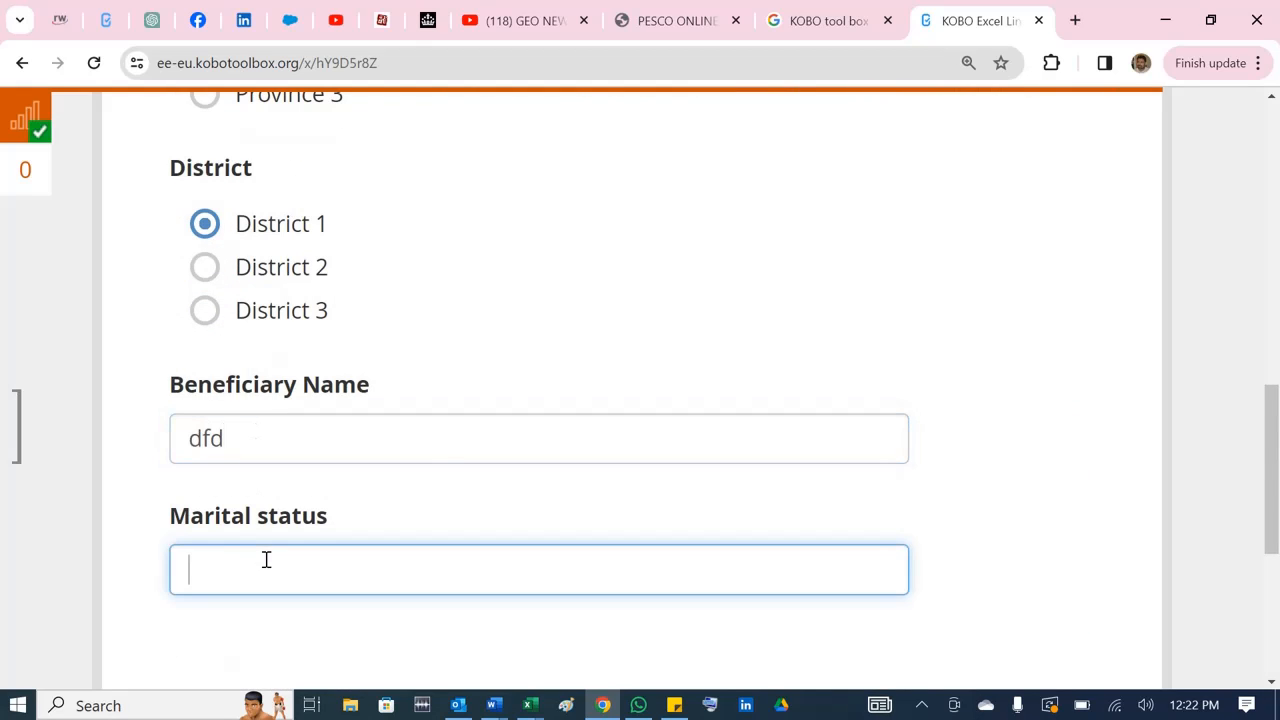
text(ddf)
scroll(439, 444, down, 1)
scroll(439, 444, down, 1)
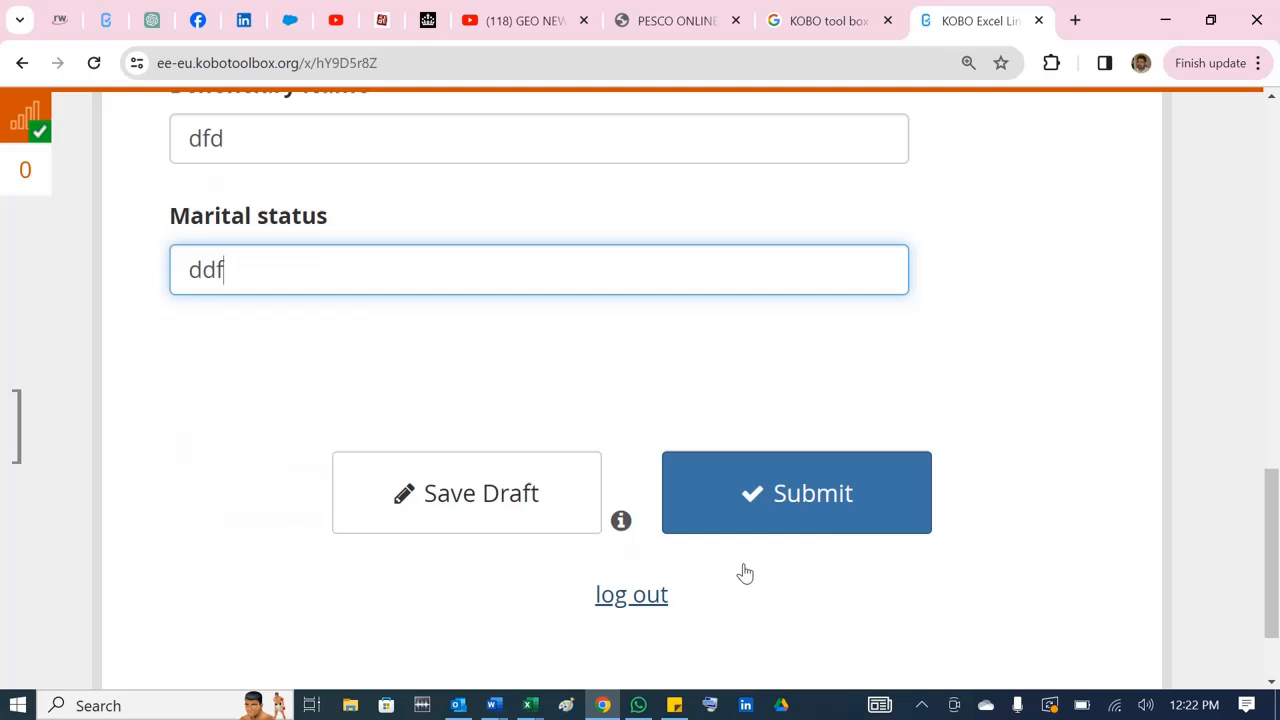
click(774, 523)
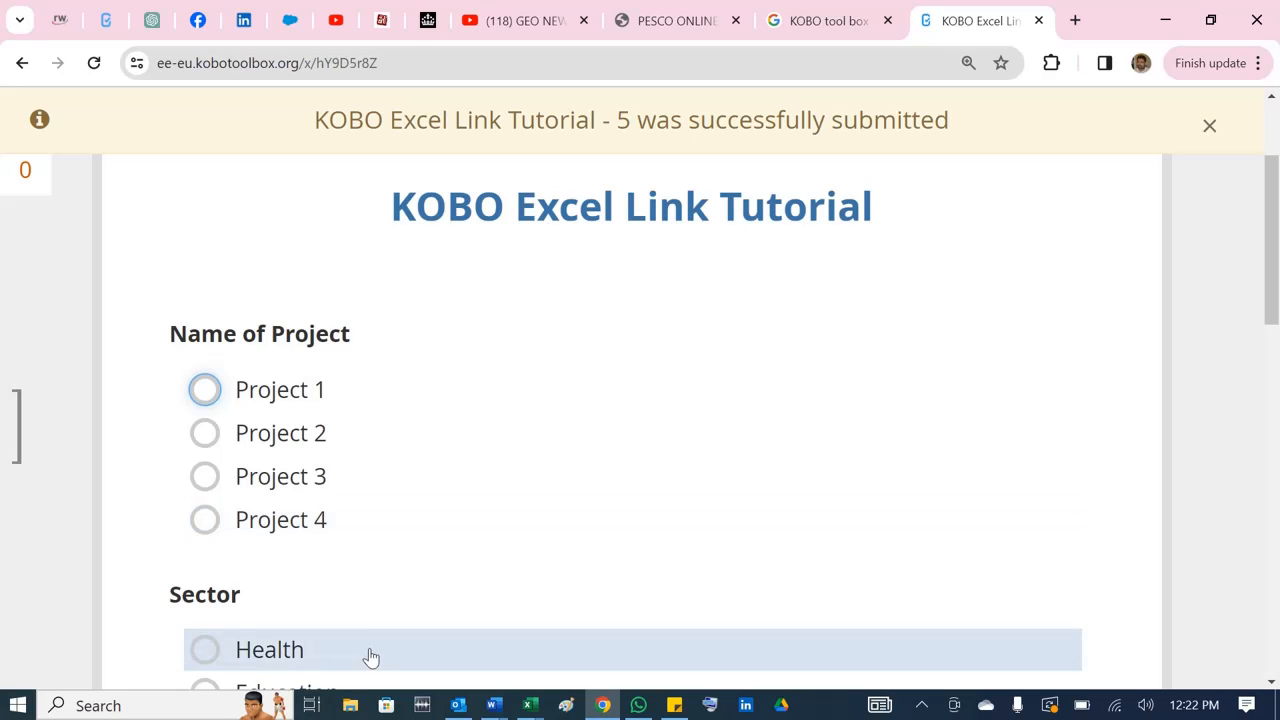
- Return to the KoboToolbox project and show its data downloads page
click(98, 20)
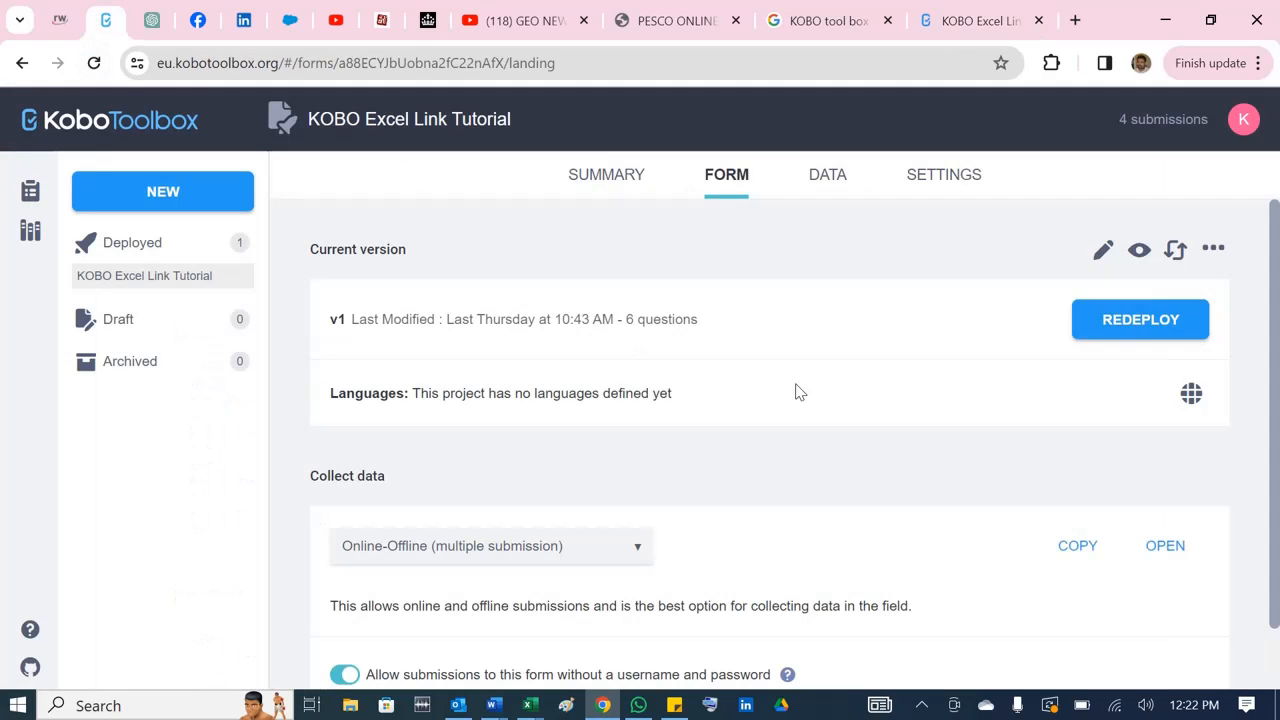
click(827, 180)
click(342, 374)
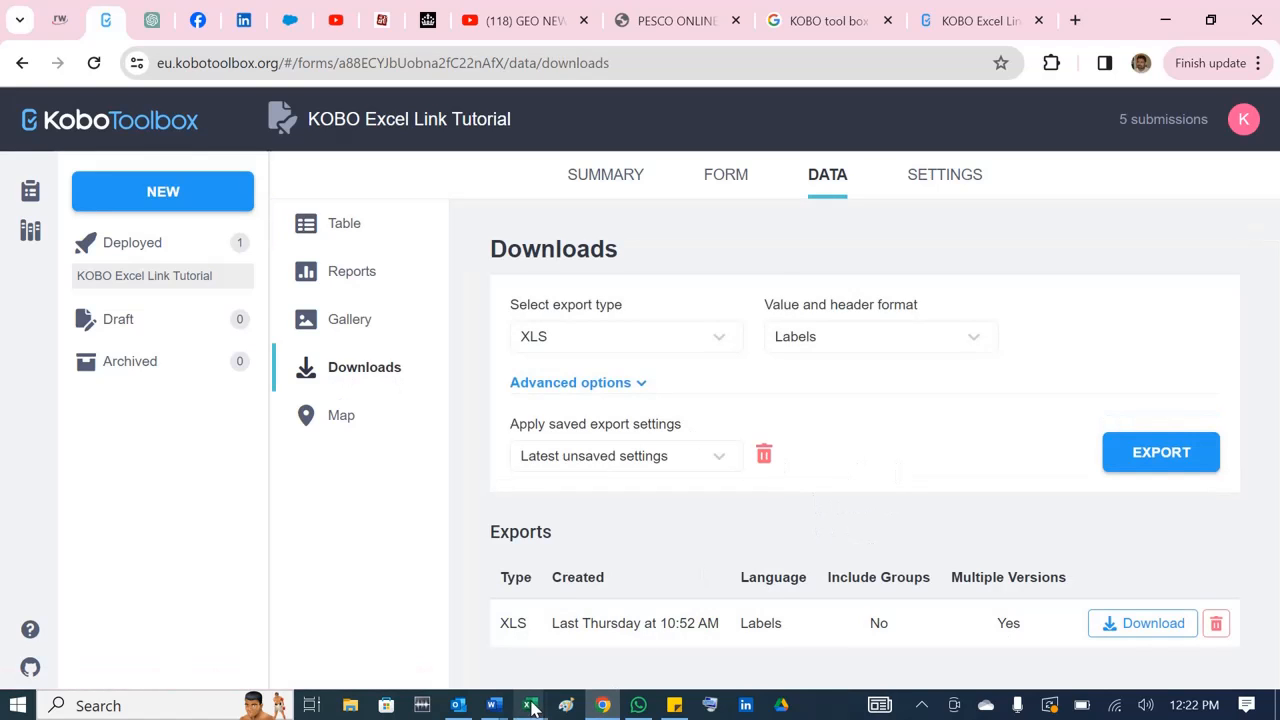
- Switch to the KOBO Excel Linkage Database working workbook, refresh all its data, and select the newly submitted record in row 6
mouse_move(528, 705)
click(476, 642)
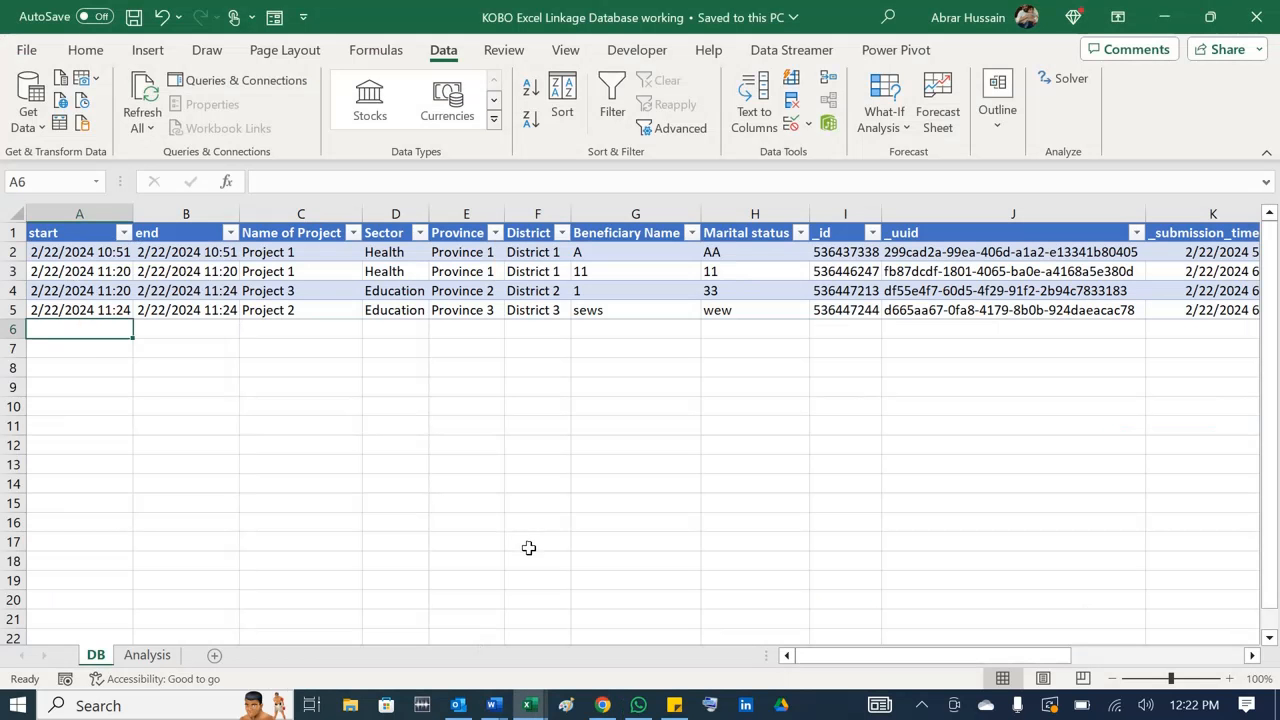
drag(96, 254, 94, 310)
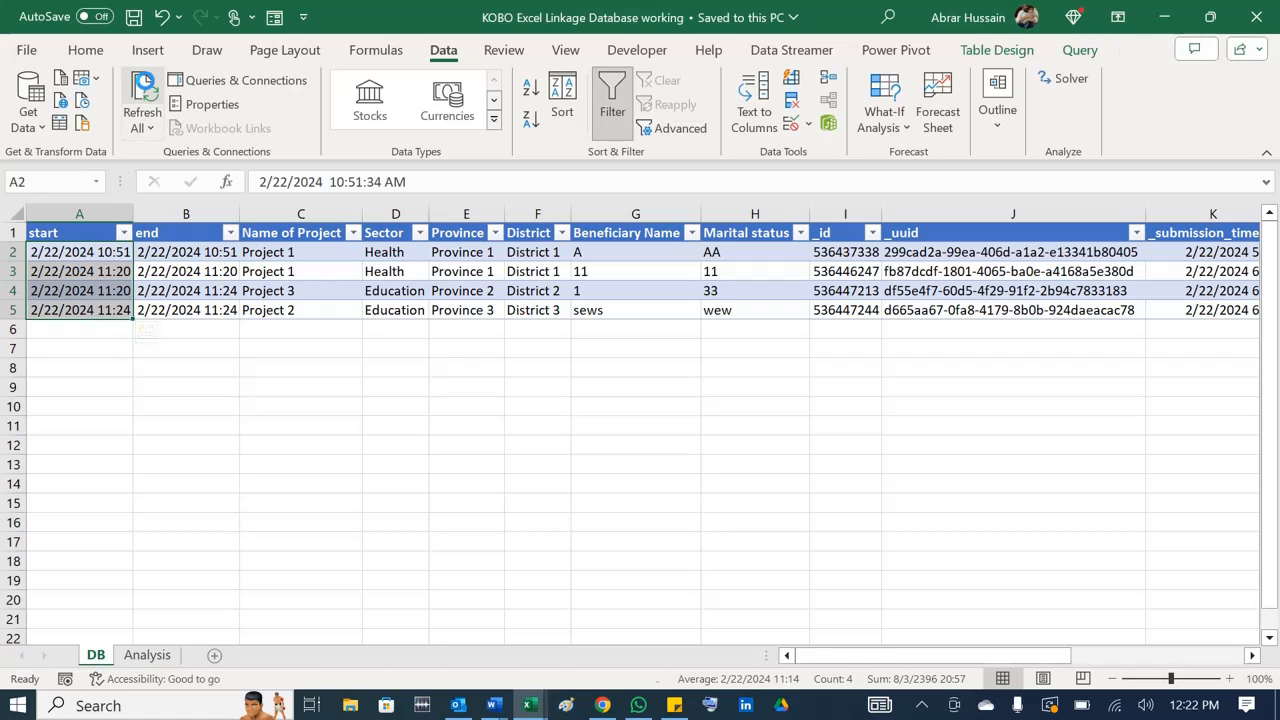
click(142, 98)
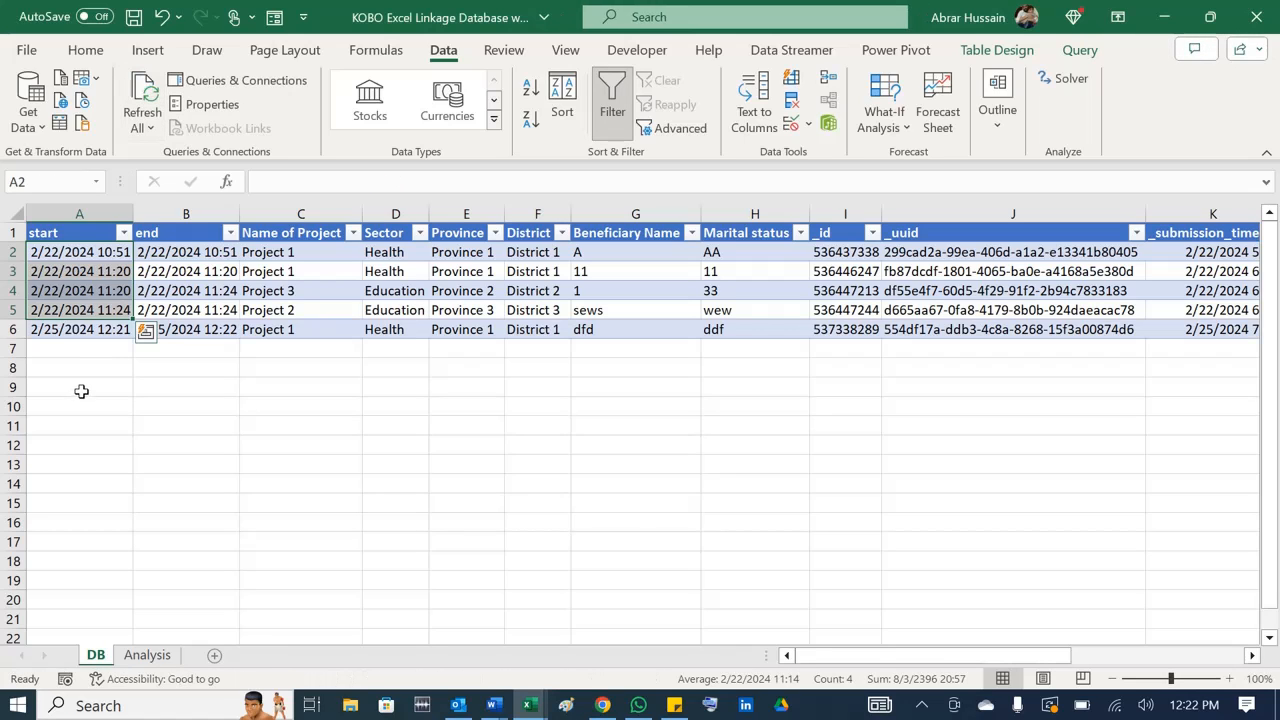
click(10, 328)
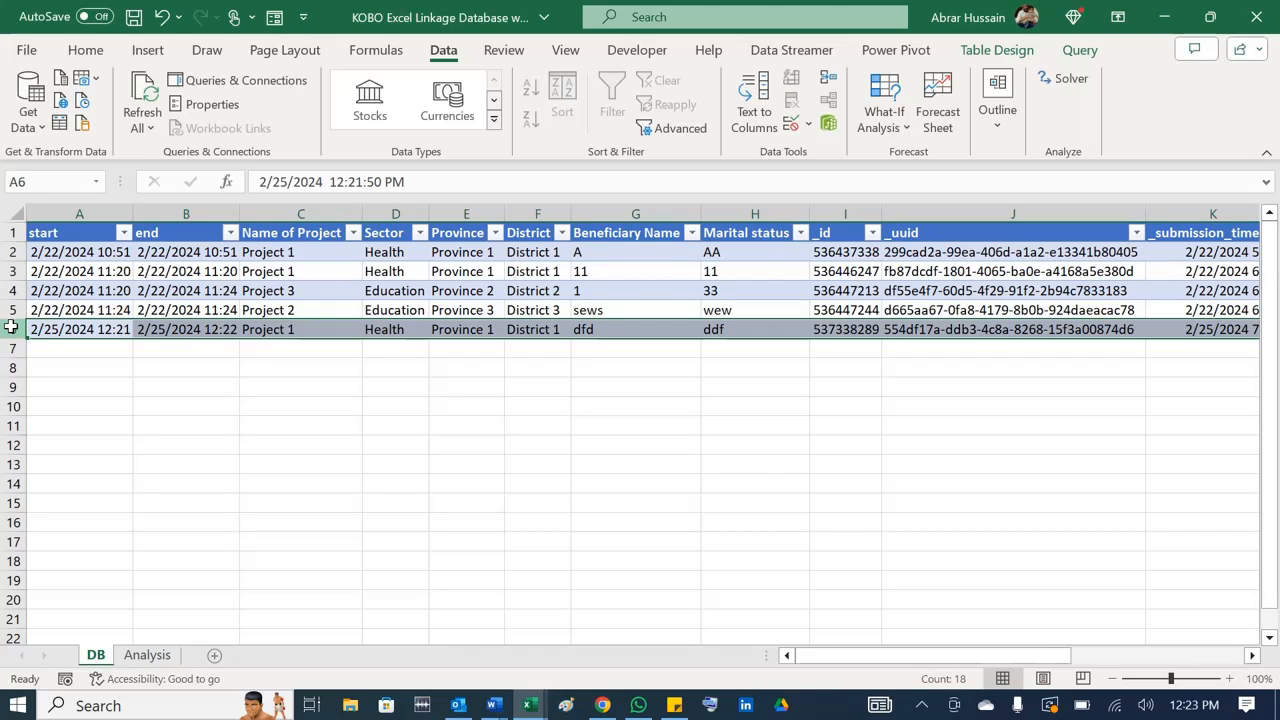
- Return to the web form in Chrome and choose Project 3, Education, Province 2 and District 2
click(602, 705)
click(980, 20)
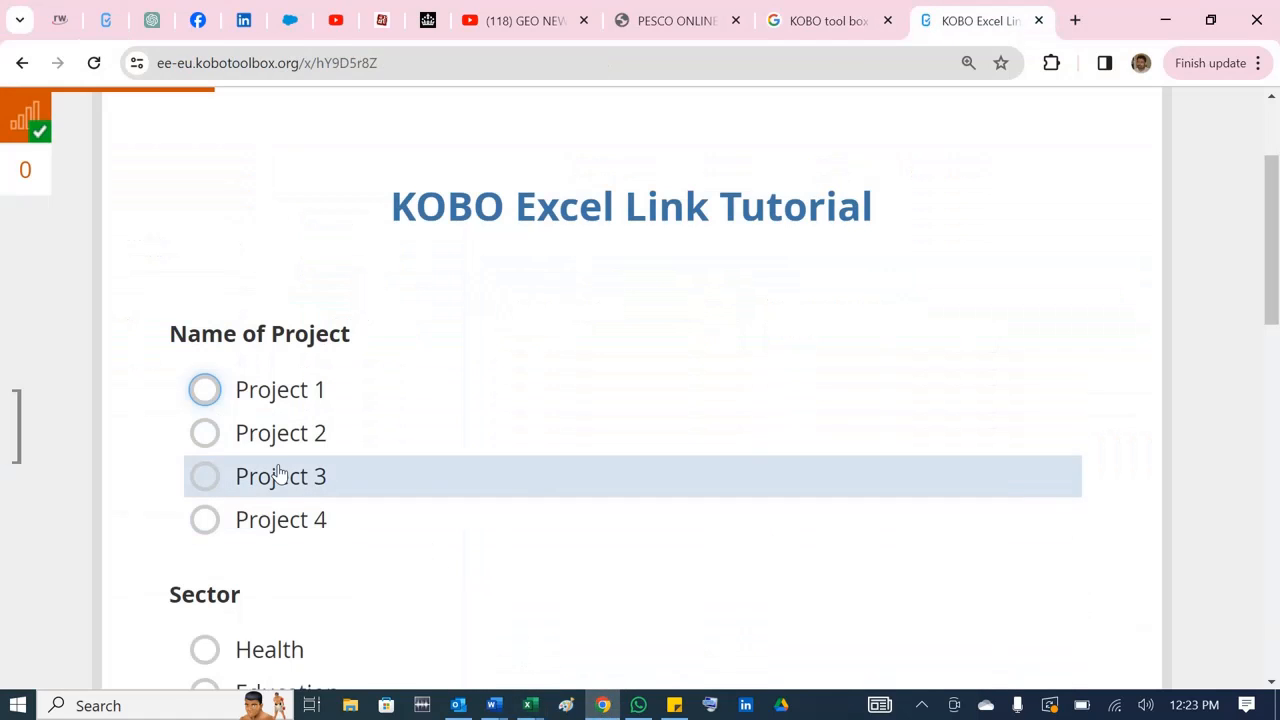
click(280, 433)
click(299, 480)
scroll(290, 510, down, 3)
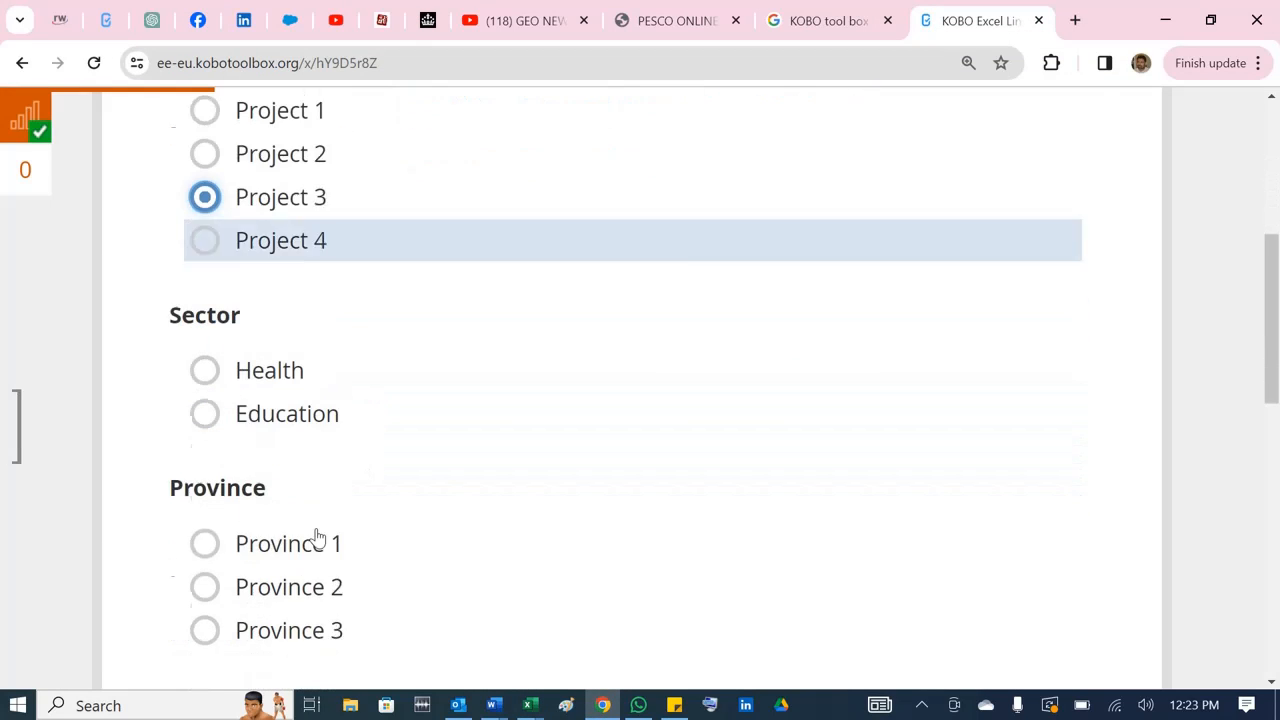
click(268, 412)
click(300, 566)
scroll(394, 565, down, 3)
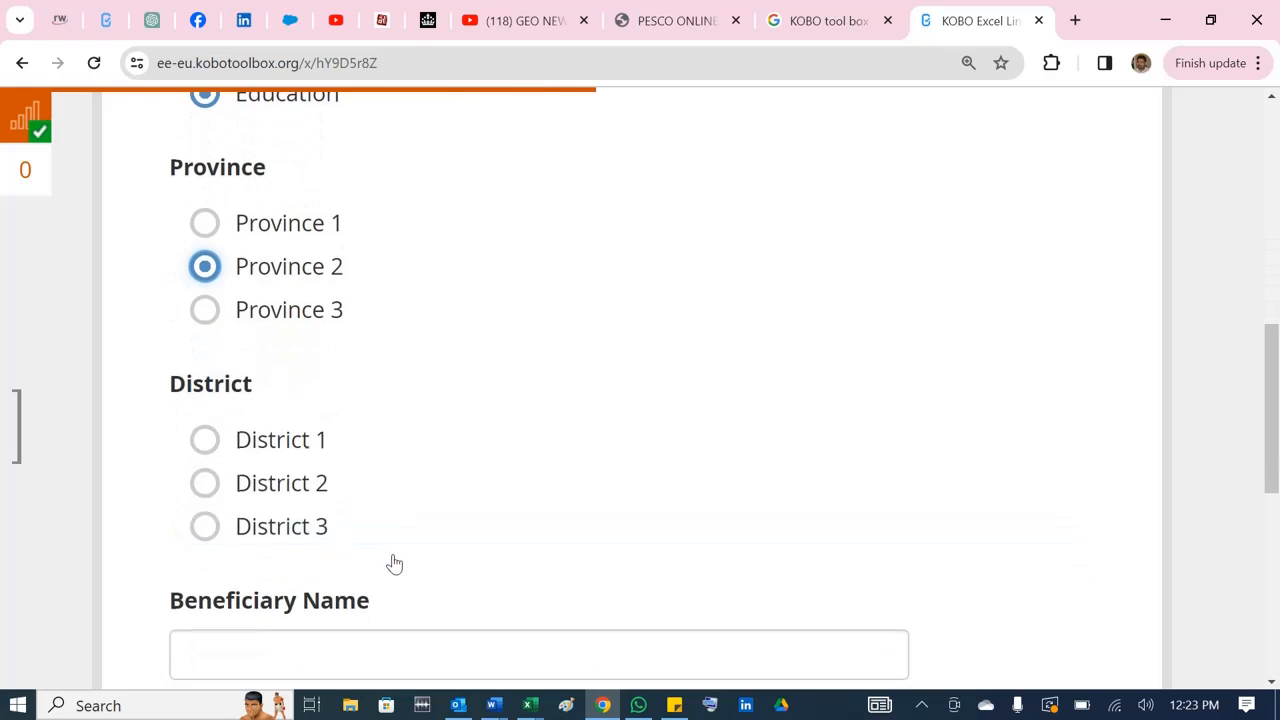
click(282, 494)
scroll(280, 508, down, 2)
- Enter dfdf as the beneficiary name and dfs as the marital status, and submit the second entry
click(283, 454)
text(dfdf)
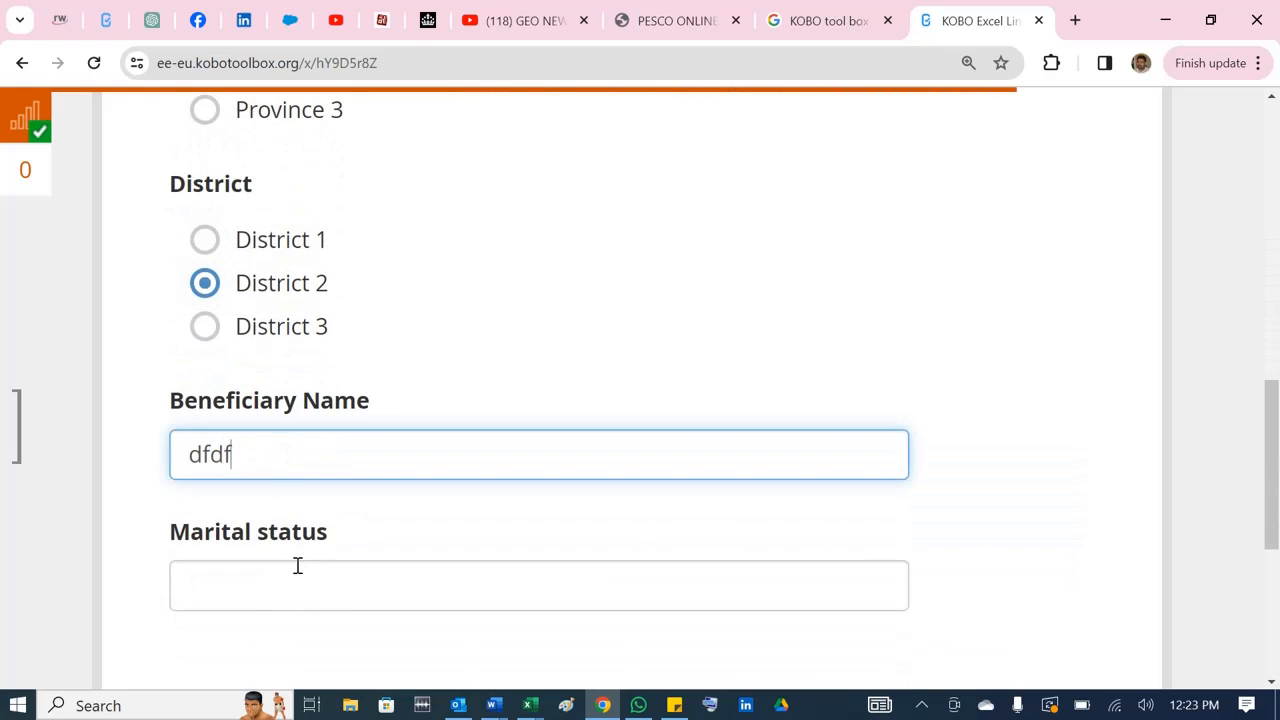
click(297, 566)
text(dfs)
scroll(626, 486, down, 2)
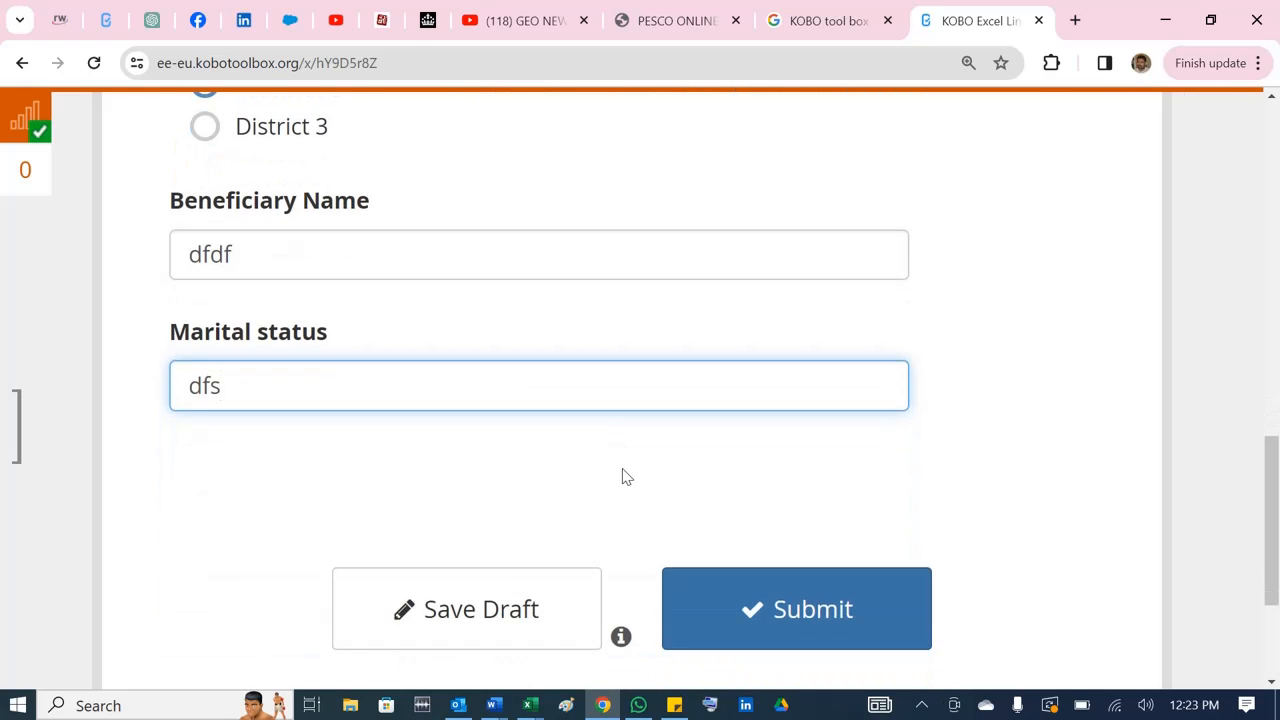
click(795, 610)
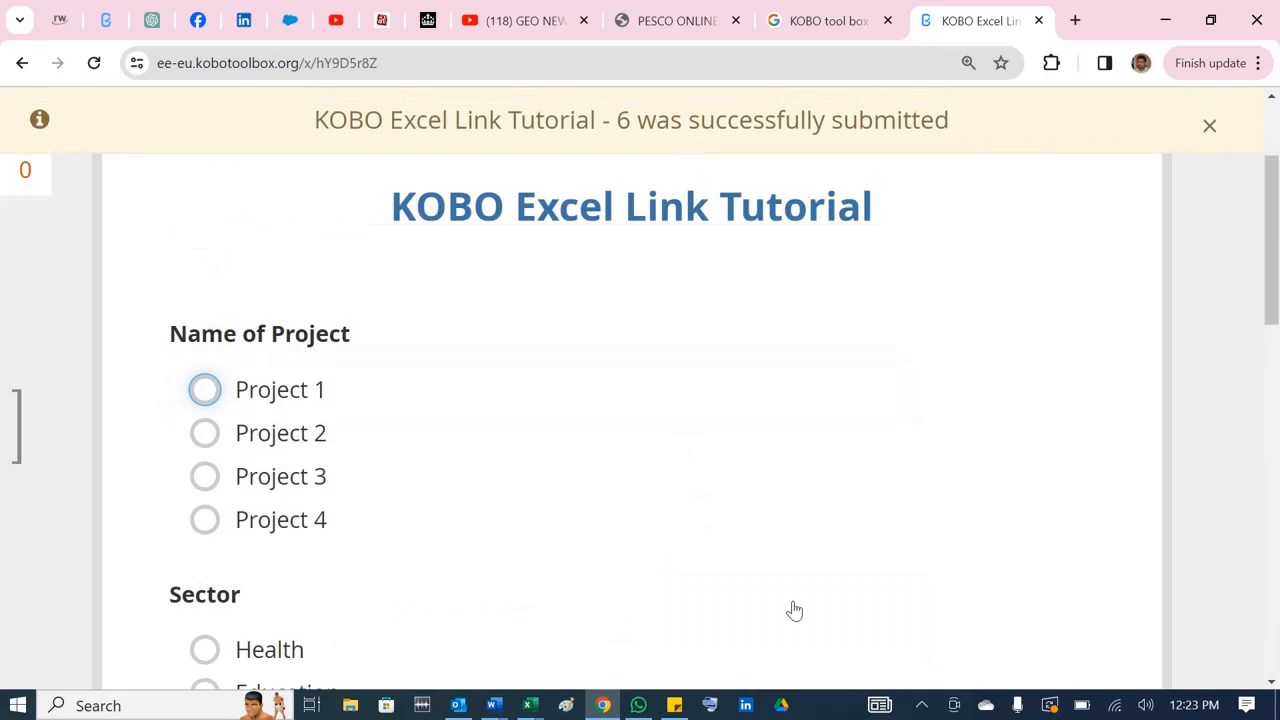
- Switch back to the Excel workbook and refresh all its data to load the second submission
key(alt+Tab)
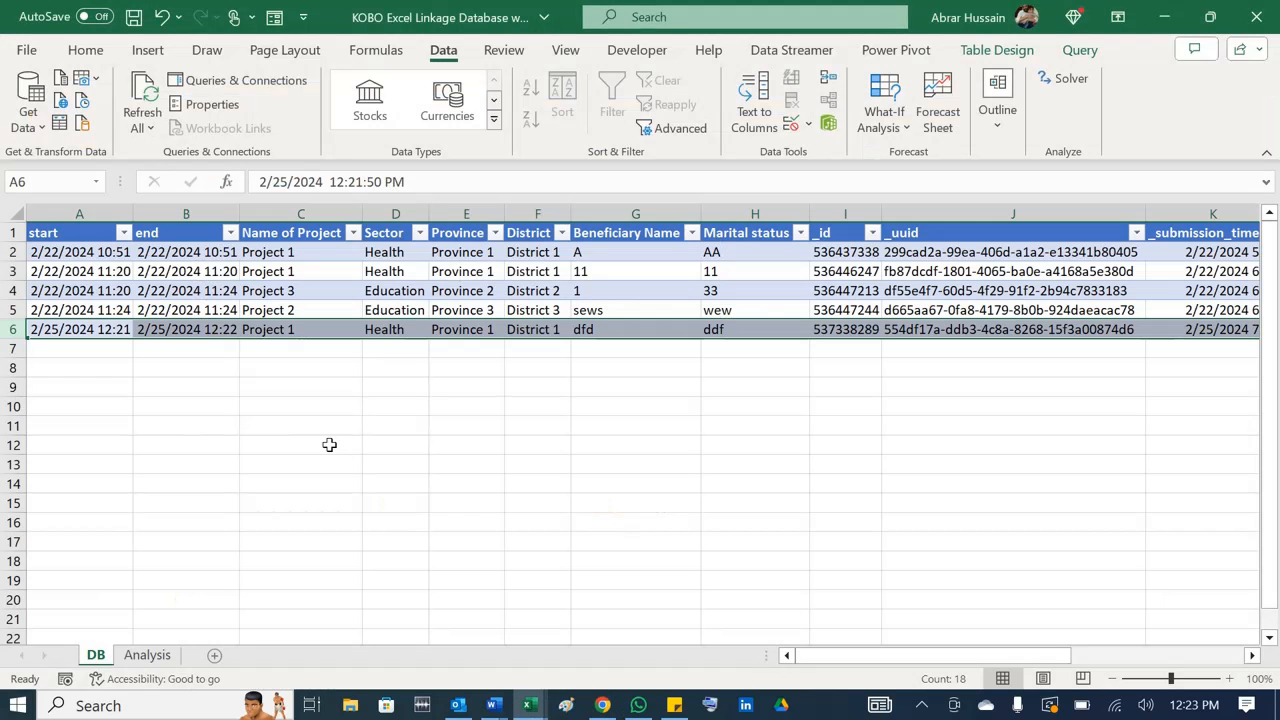
click(329, 443)
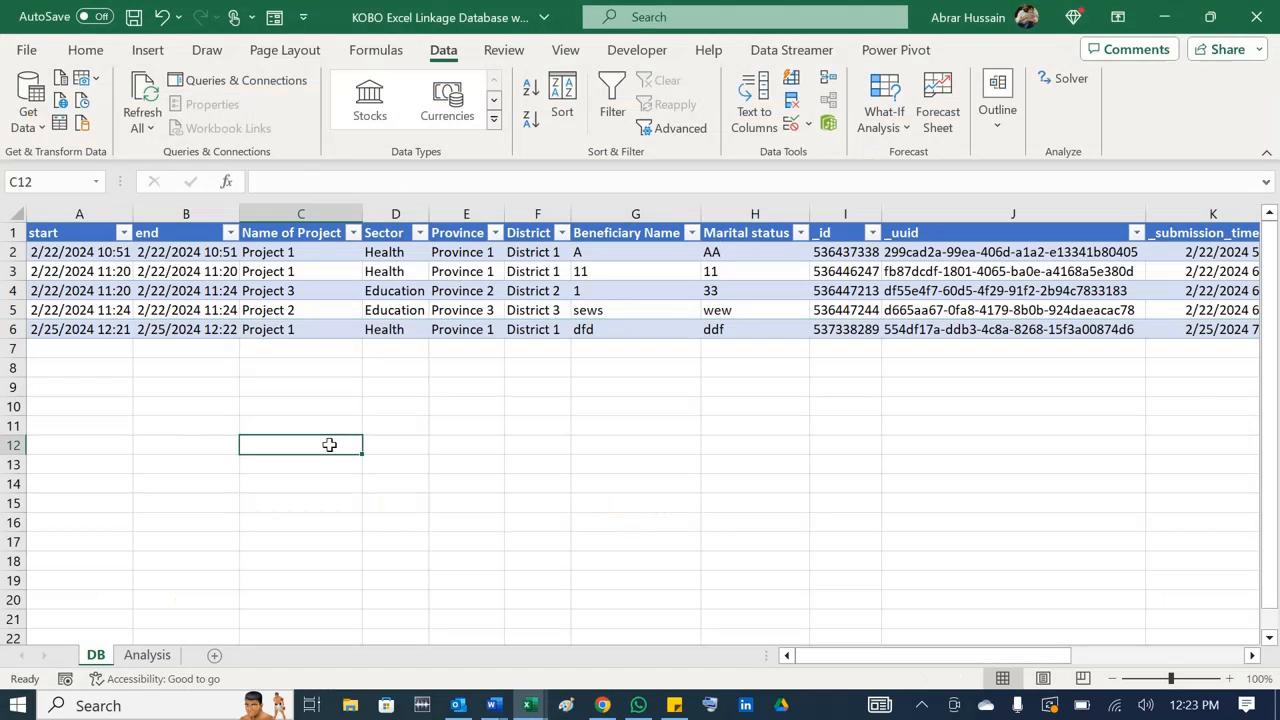
click(142, 92)
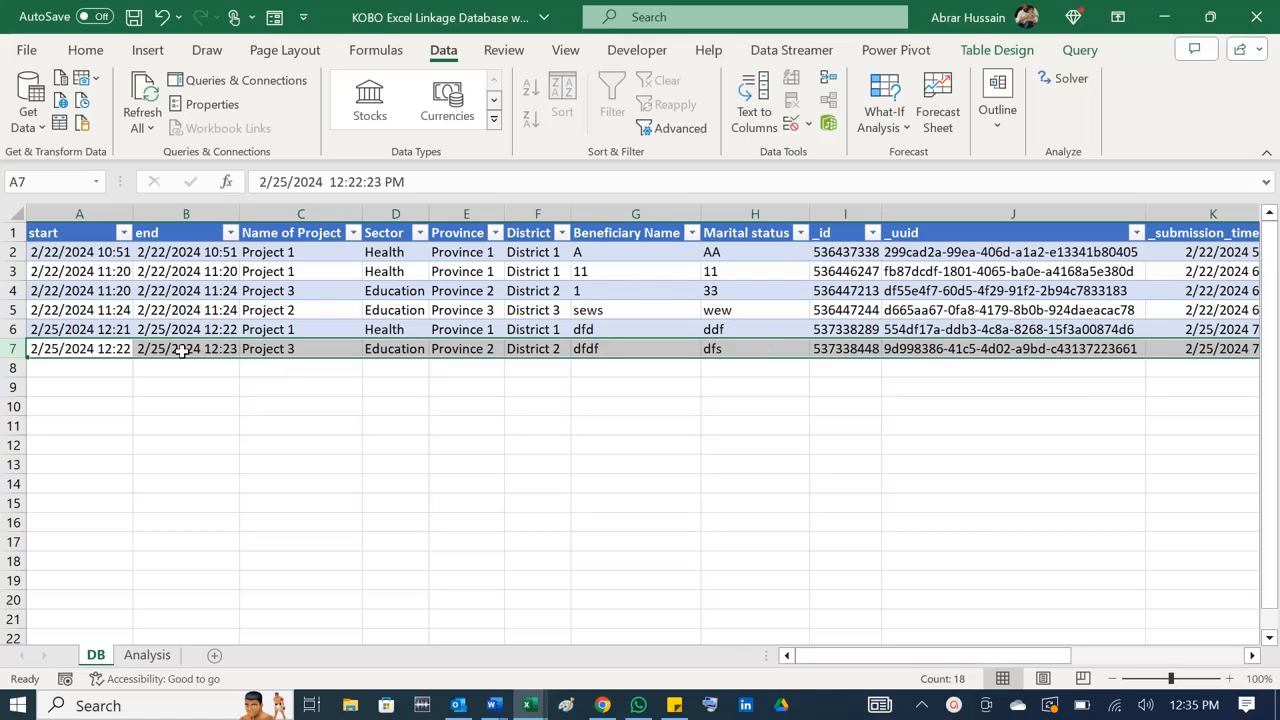
- Open the Analysis sheet and inspect the formula behind the By Project frequency total
click(148, 656)
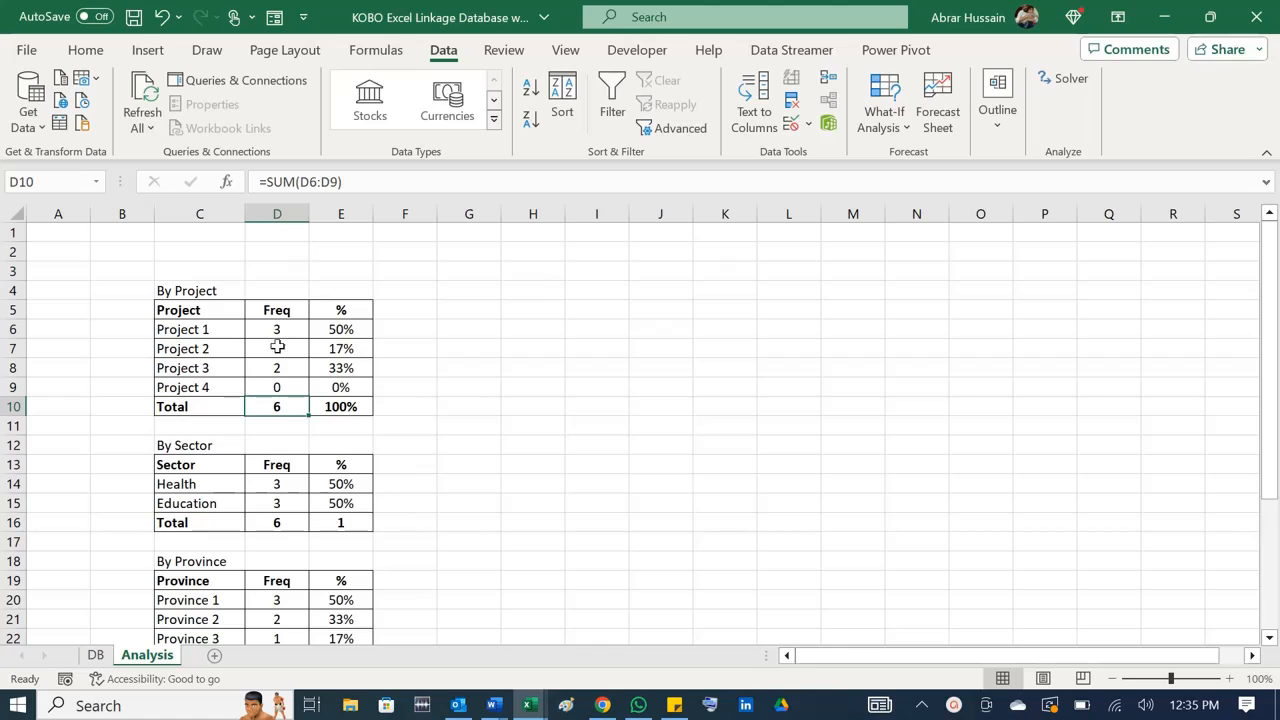
double_click(286, 406)
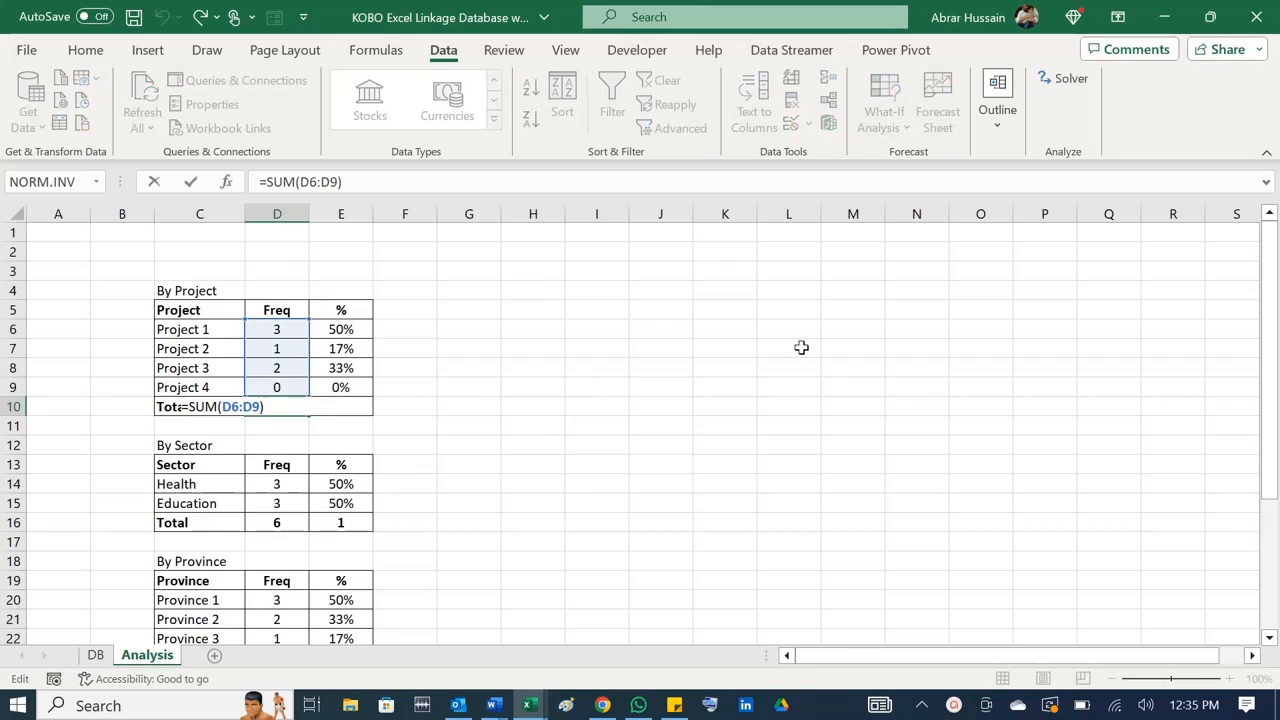
key(ctrl+Return)
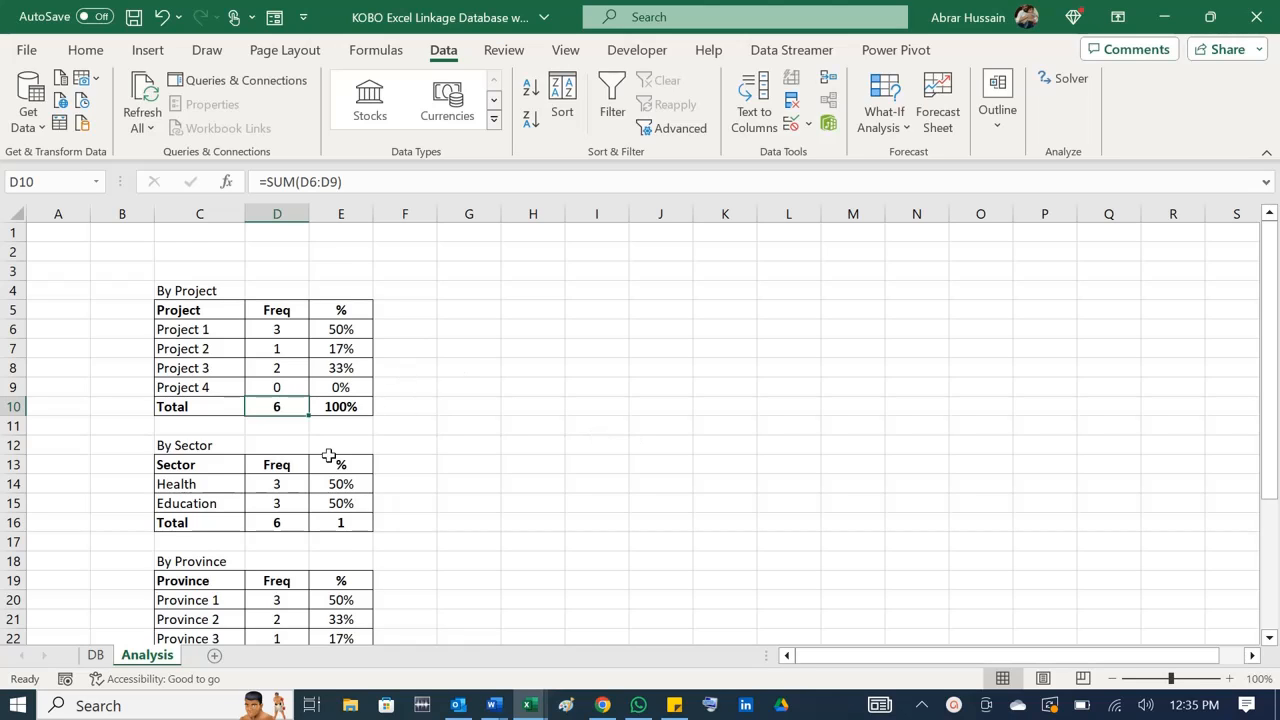
- Review the frequency figures and formulas in the By District table, and recheck the summary tables above it
scroll(329, 455, down, 7)
click(268, 365)
click(286, 412)
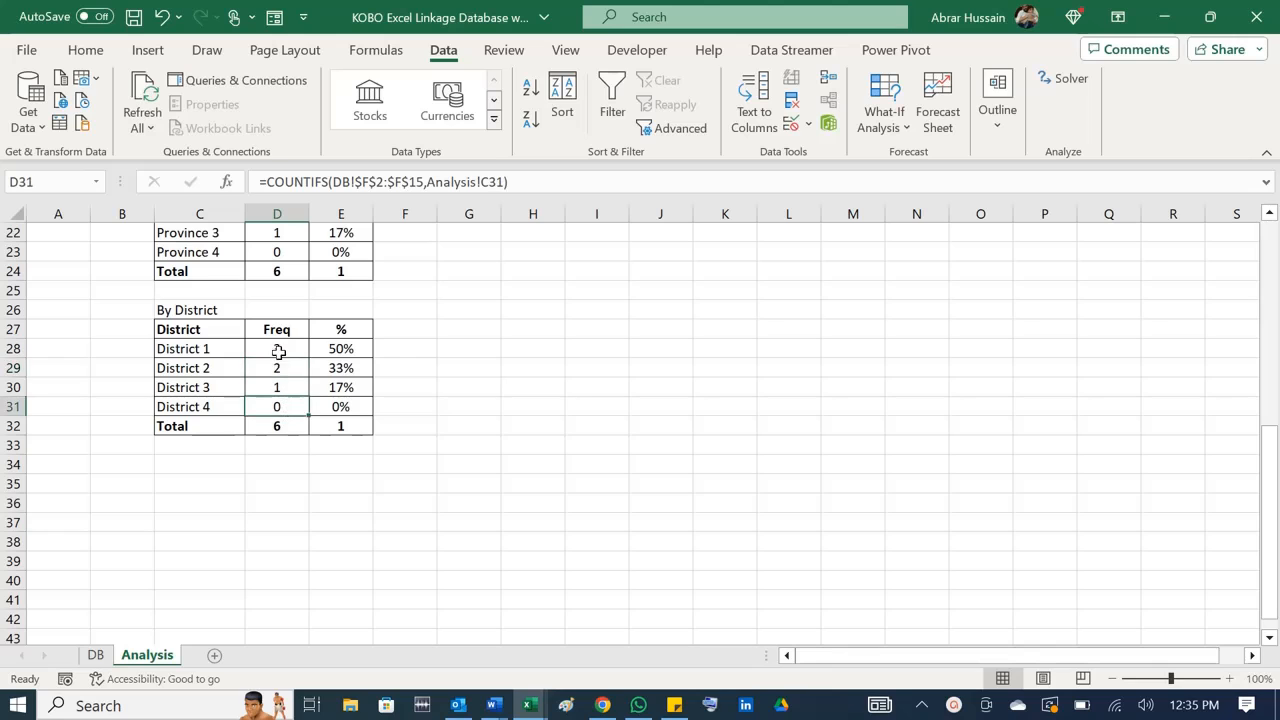
click(279, 350)
click(276, 367)
click(272, 403)
scroll(289, 368, up, 7)
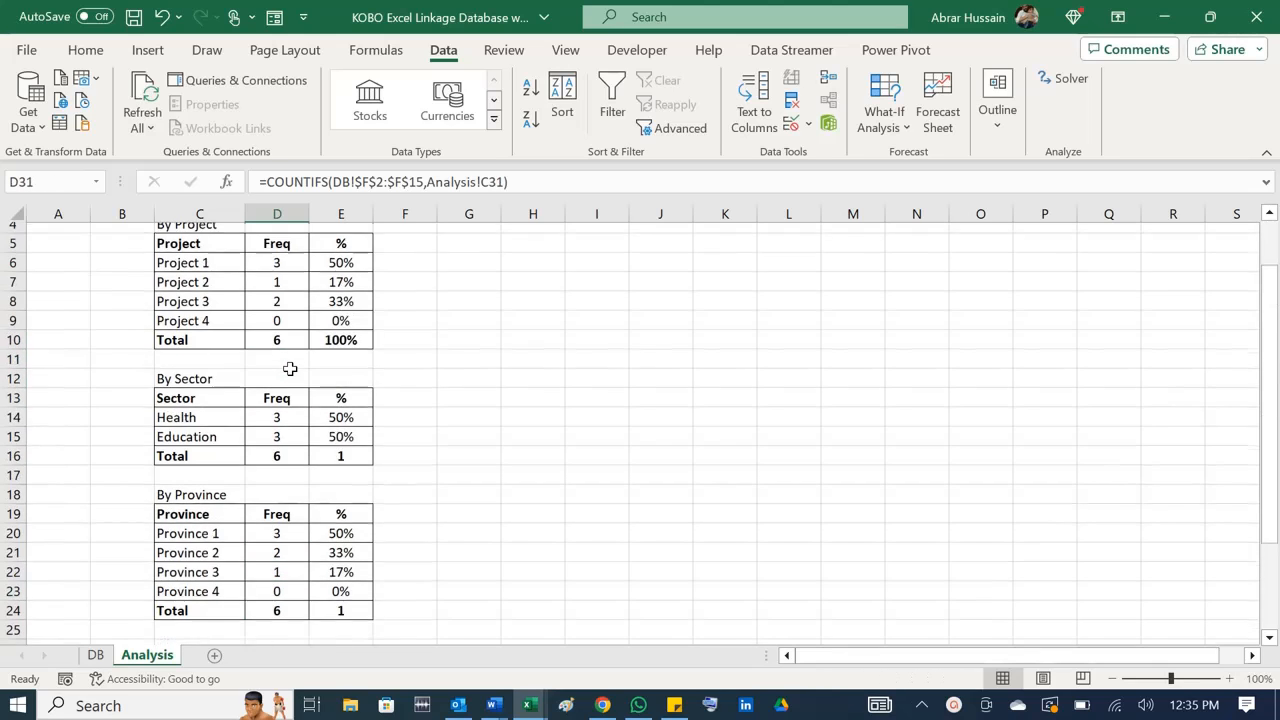
click(283, 329)
click(280, 368)
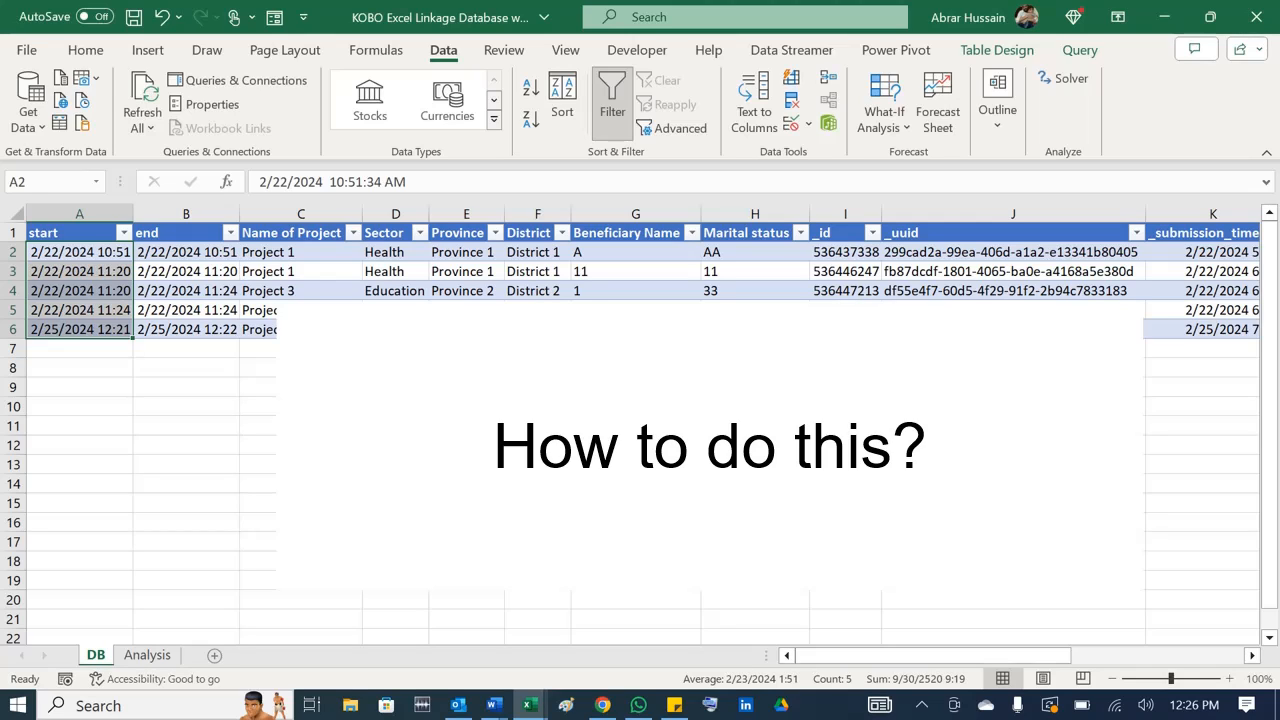
- Switch to KoboToolbox in Chrome and review the questions of the KOBO Excel Link Tutorial form in the form editor
click(602, 705)
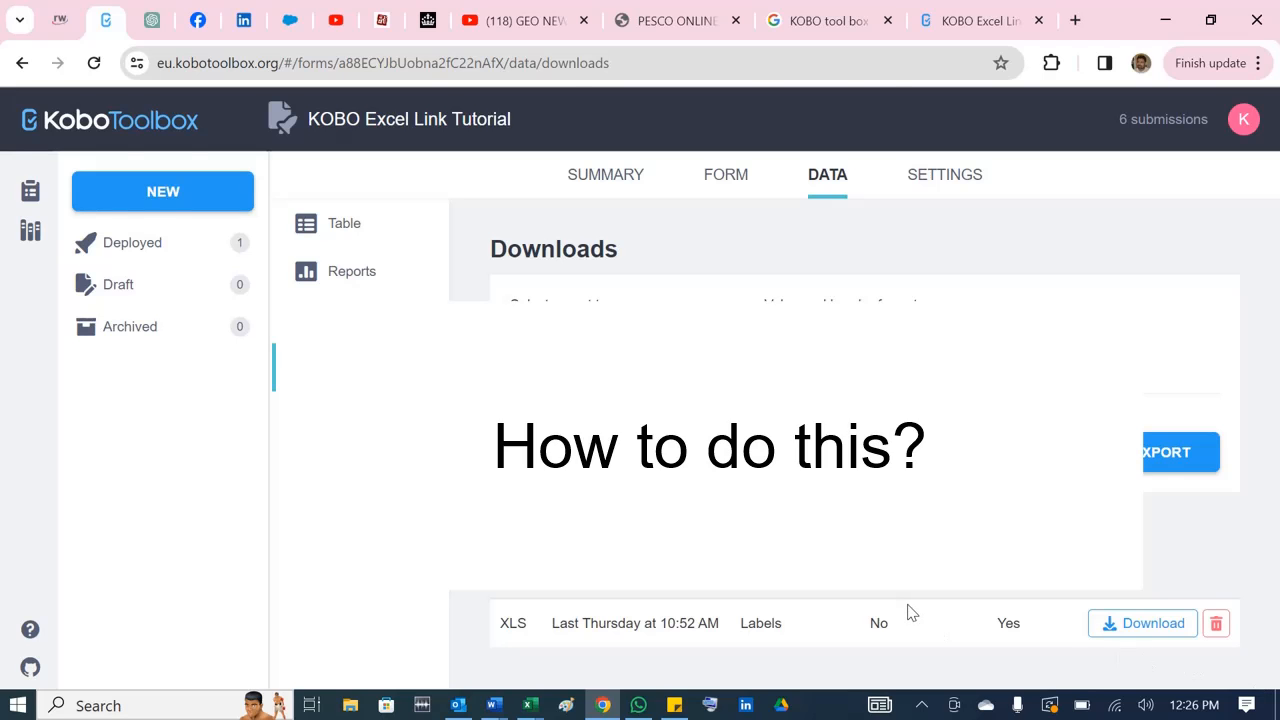
key(alt+Tab)
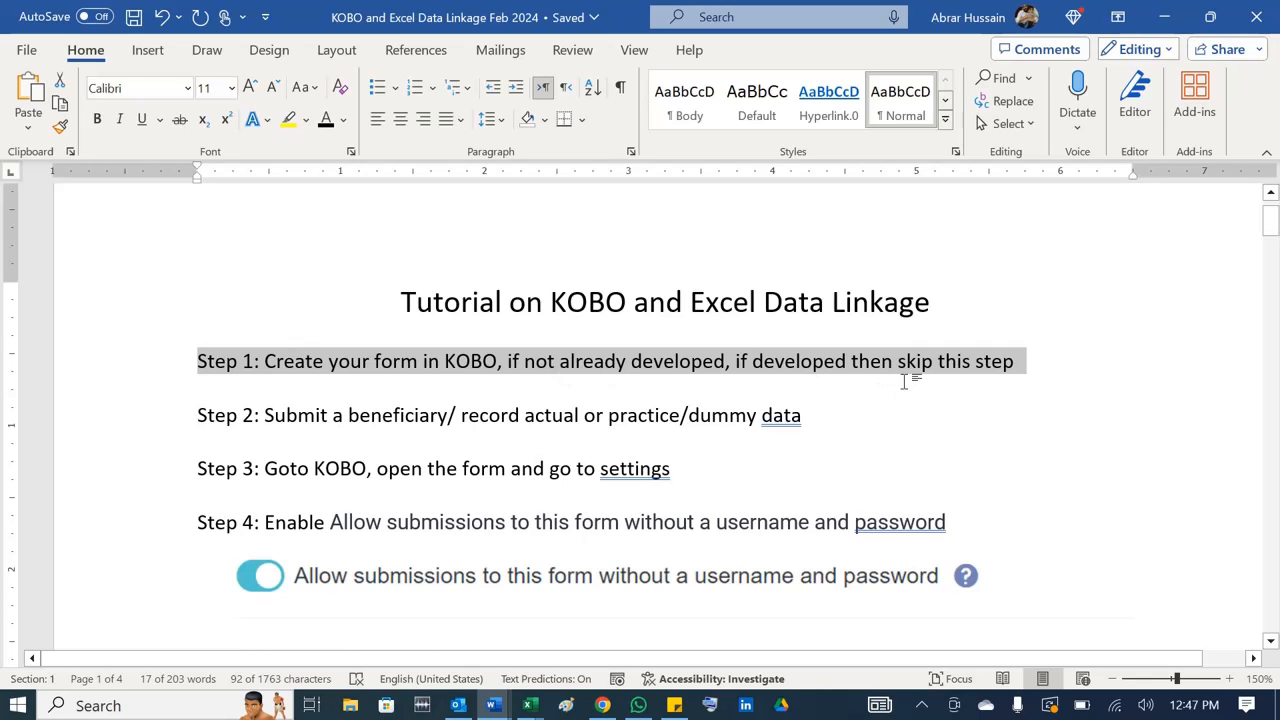
click(606, 705)
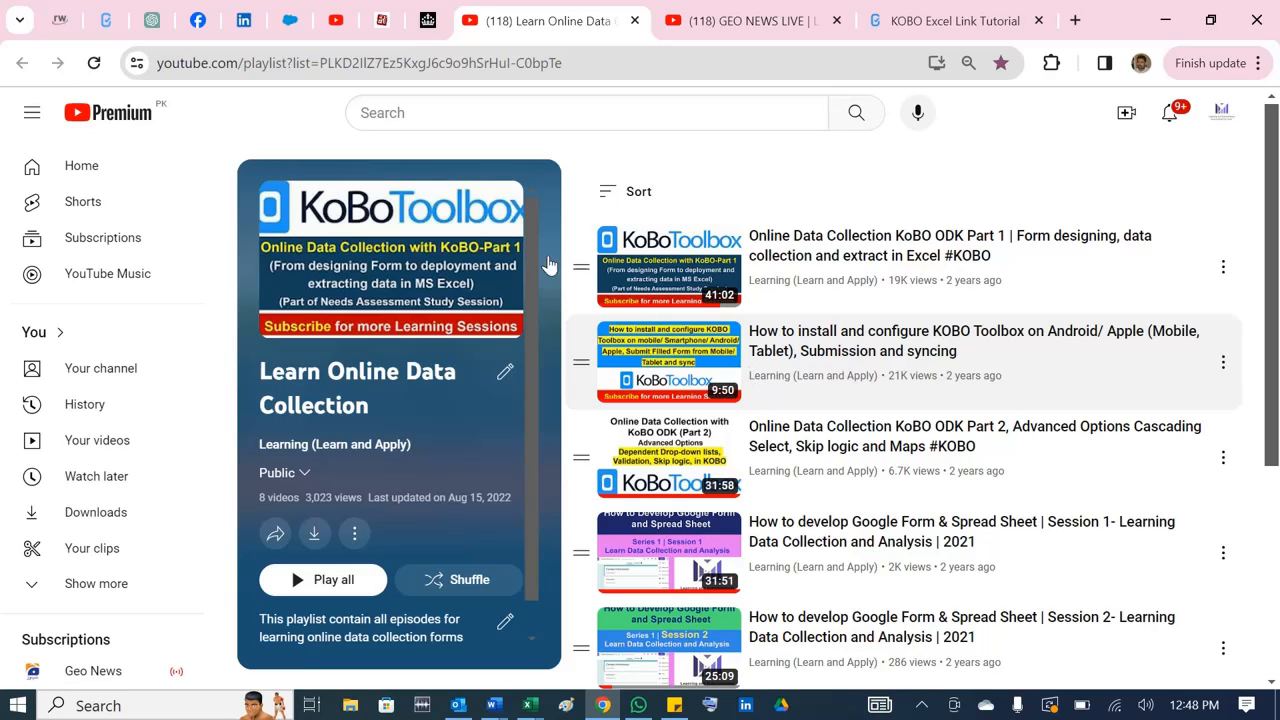
click(104, 22)
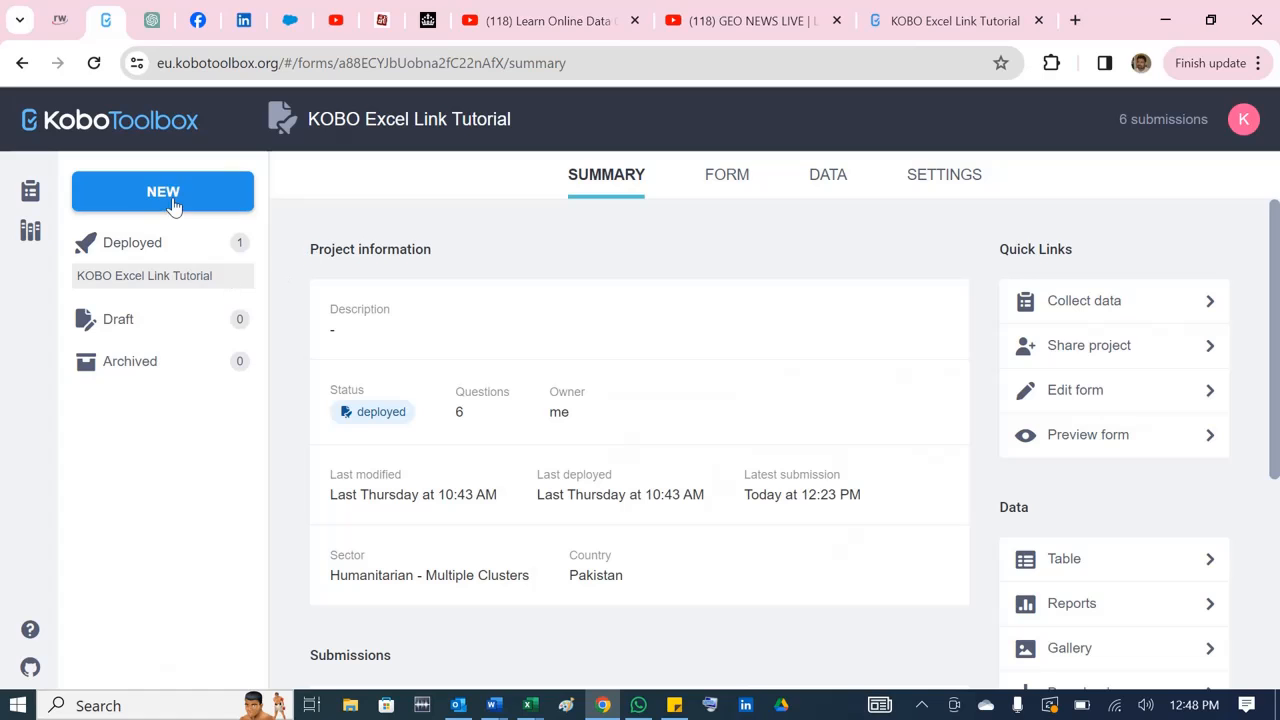
click(163, 280)
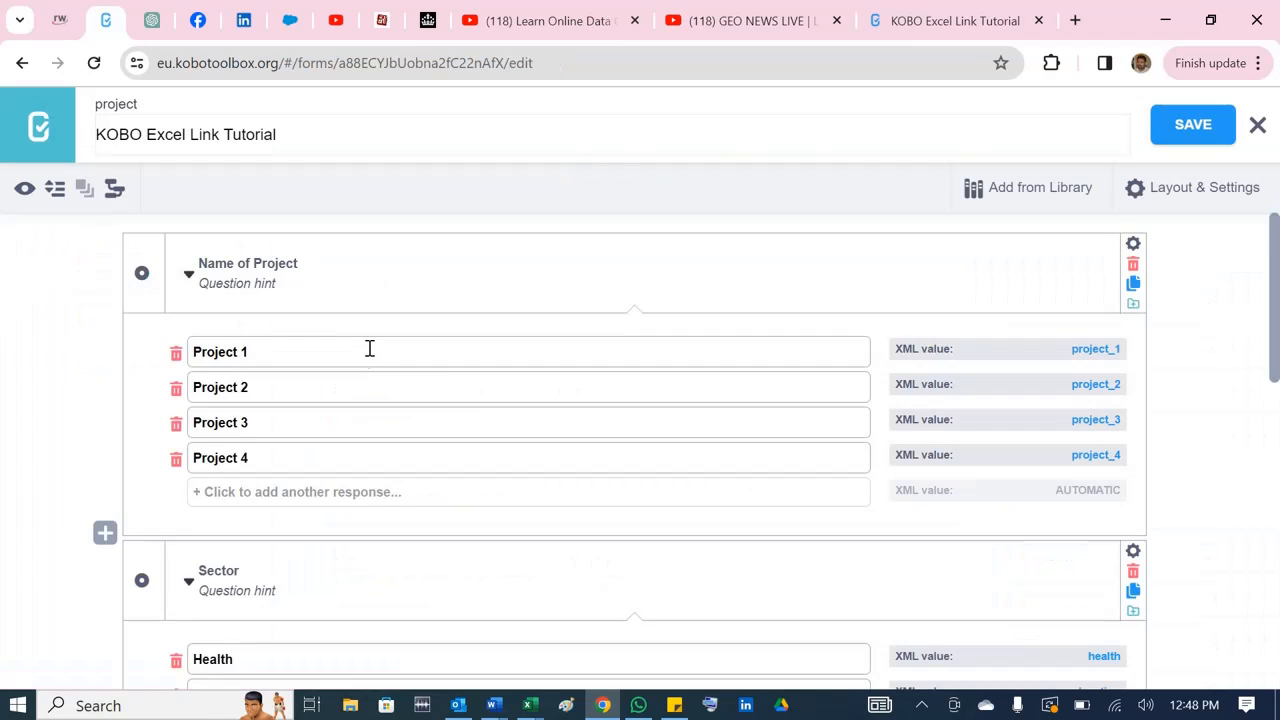
scroll(474, 400, down, 15)
scroll(474, 404, up, 10)
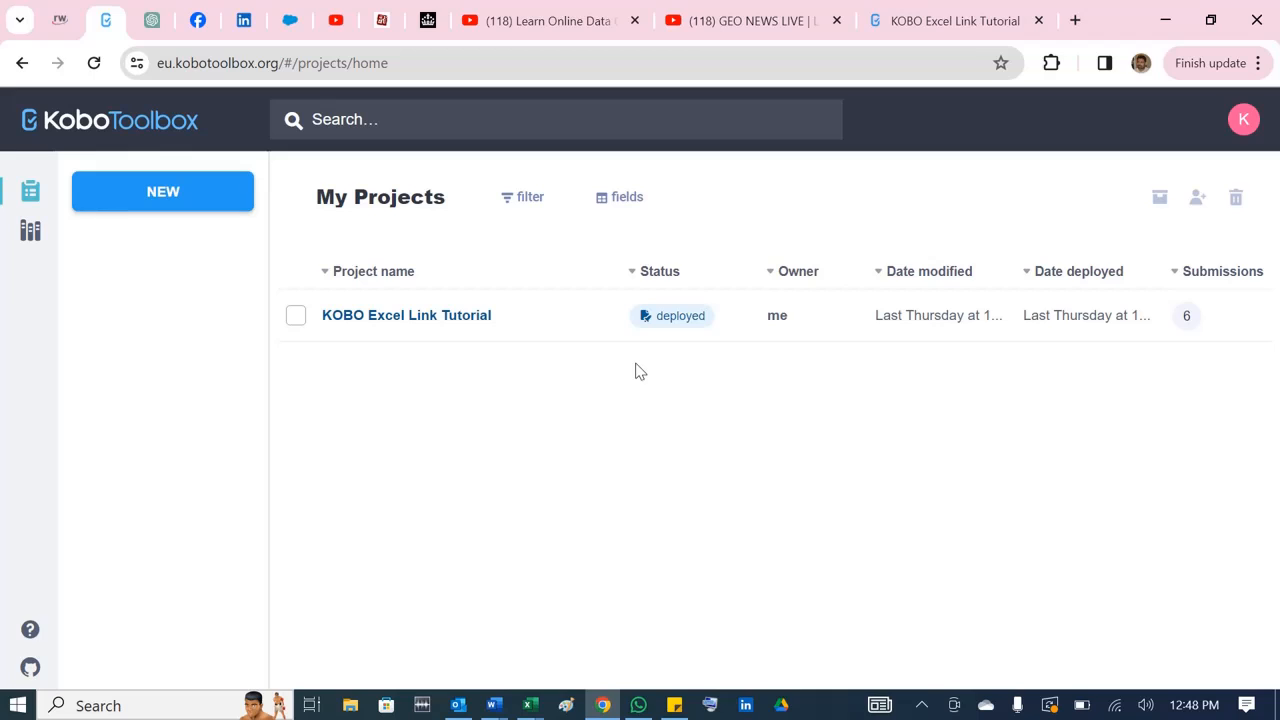
- Switch to the Word tutorial document and highlight the Step 2 instruction about submitting an actual or dummy record
key(alt+Tab)
drag(199, 416, 808, 417)
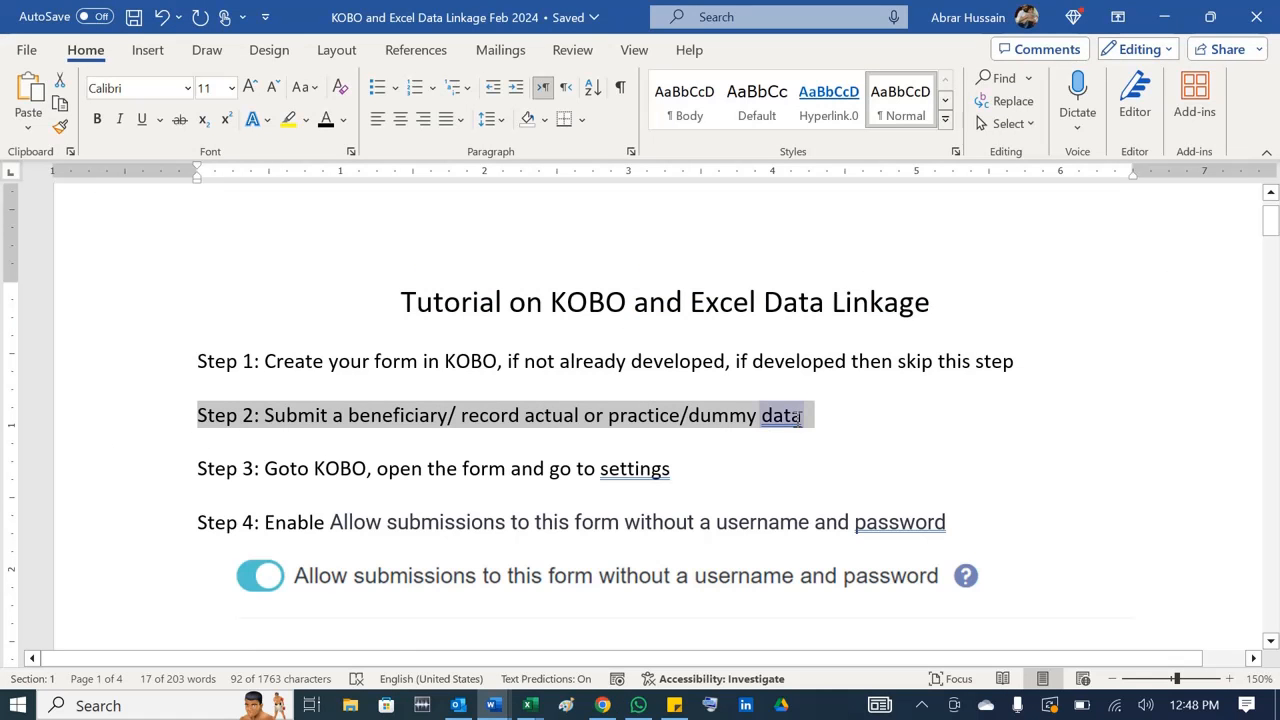
click(695, 460)
- Return to KoboToolbox in Chrome, open the KOBO Excel Link Tutorial project and view its table of submissions
key(alt+Tab)
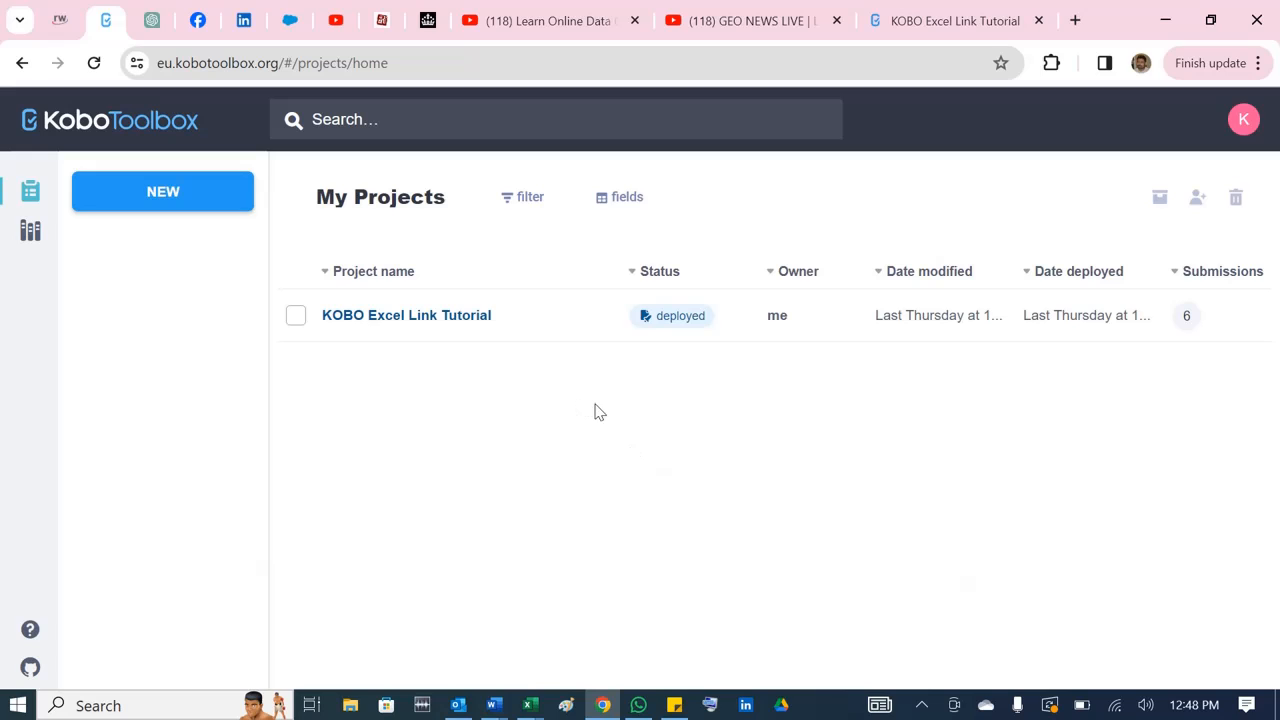
click(406, 315)
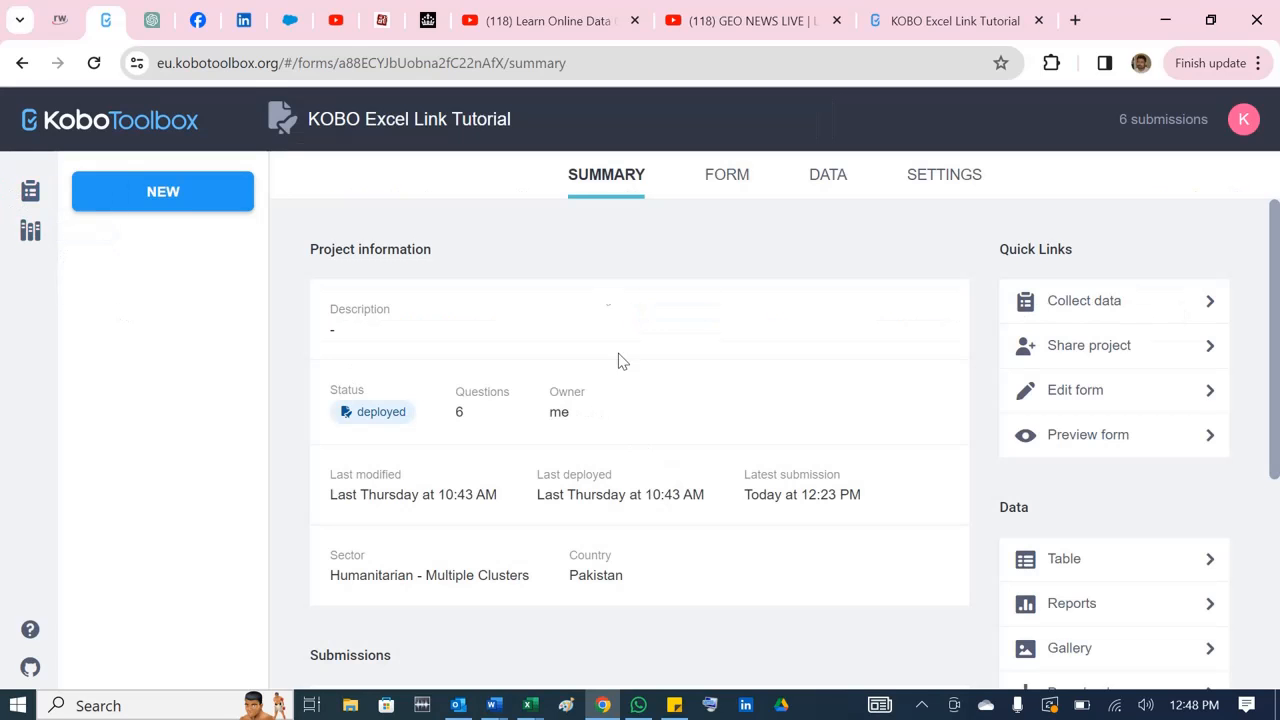
click(825, 177)
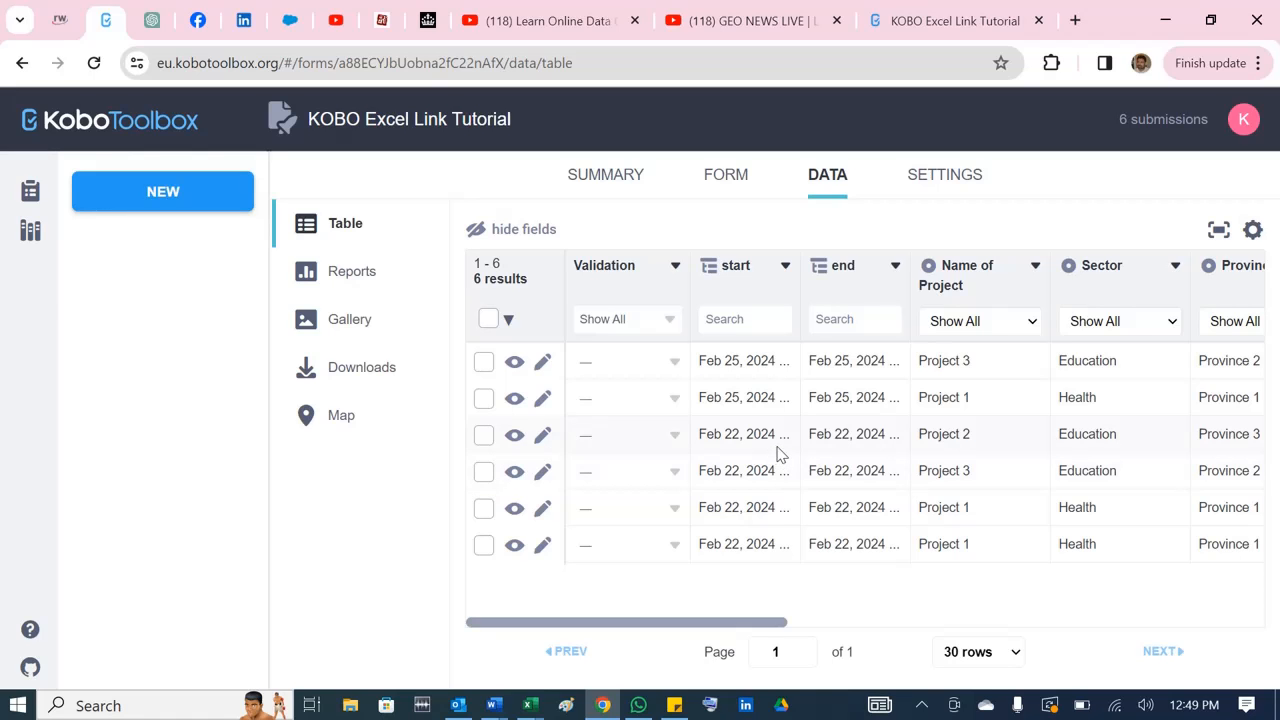
- Highlight the Step 3 instruction in the Word tutorial and open the project's sharing settings in KoboToolbox
key(alt+Tab)
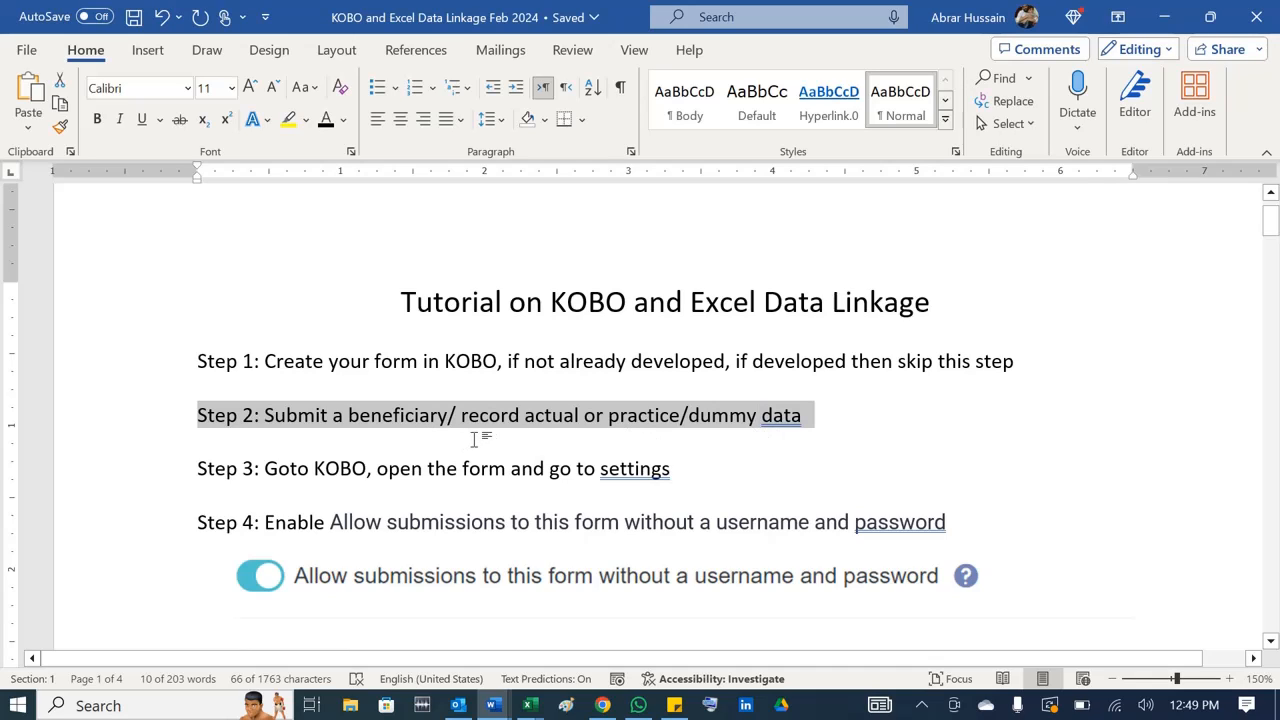
drag(197, 468, 714, 480)
key(alt+Tab)
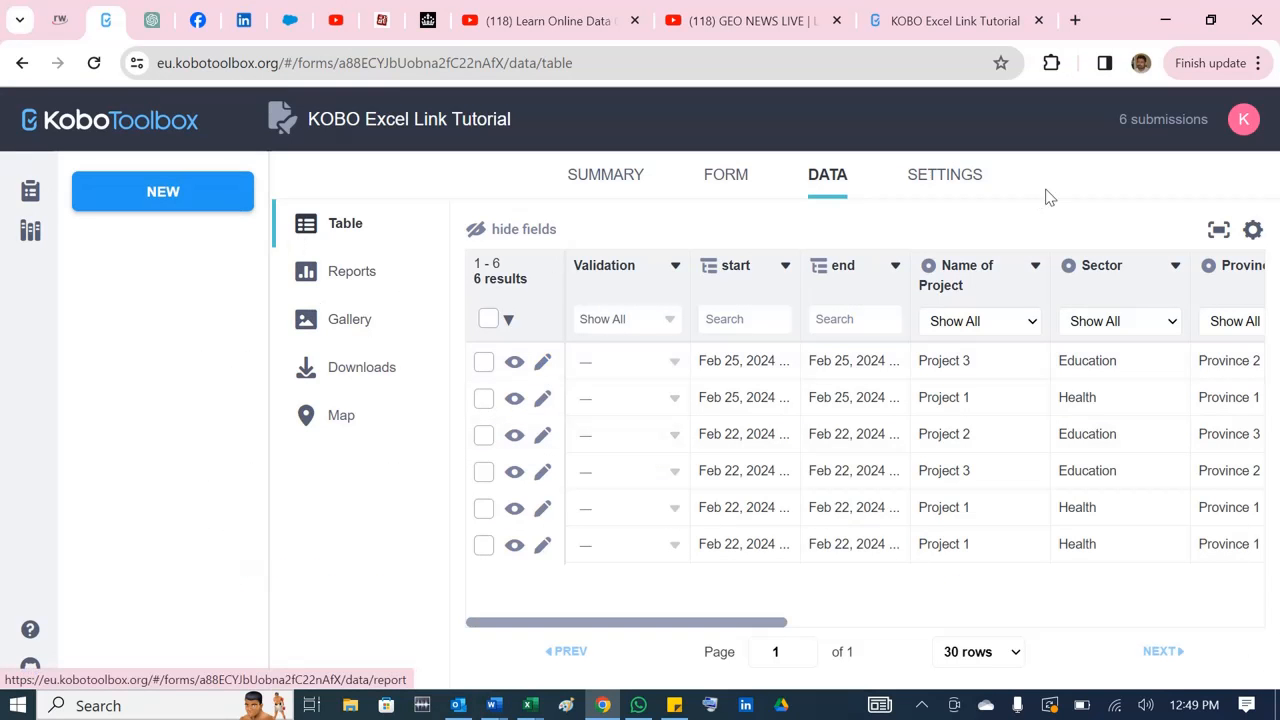
click(960, 184)
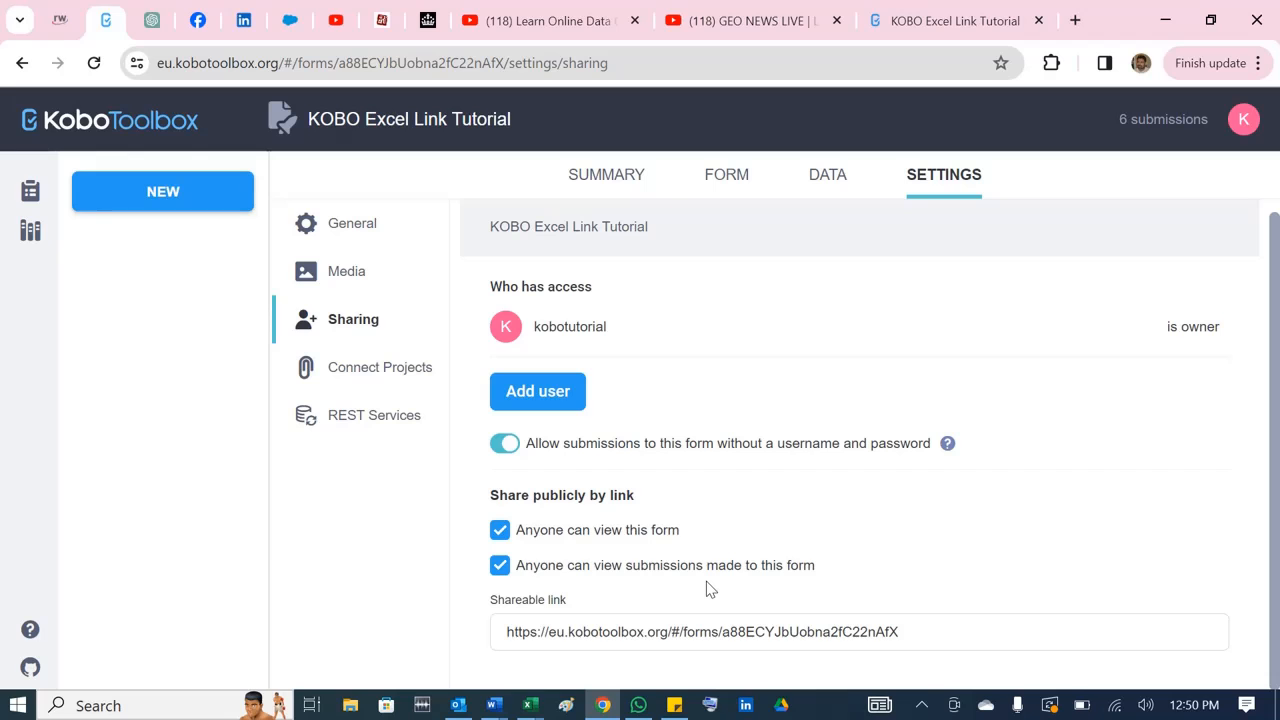
- Switch to the Word tutorial and read Step 5 on finding the asset_uid, pointing out the term and its example
key(alt+Tab)
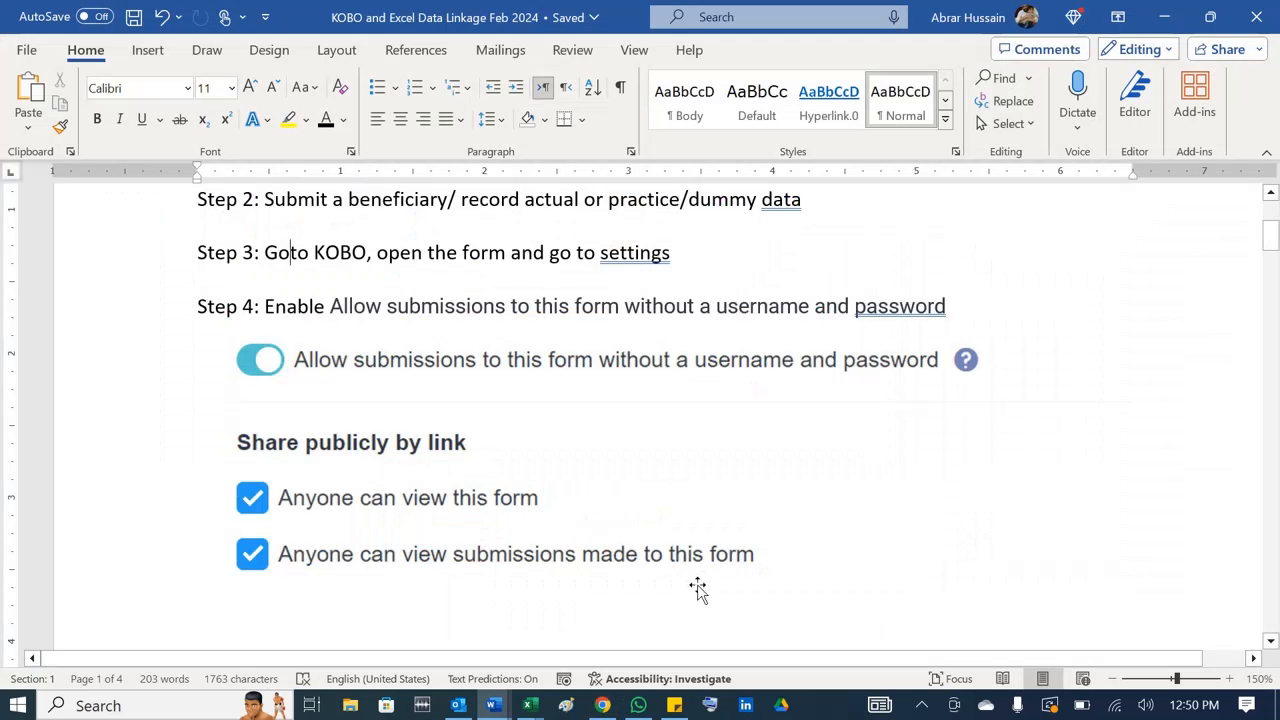
scroll(420, 447, down, 4)
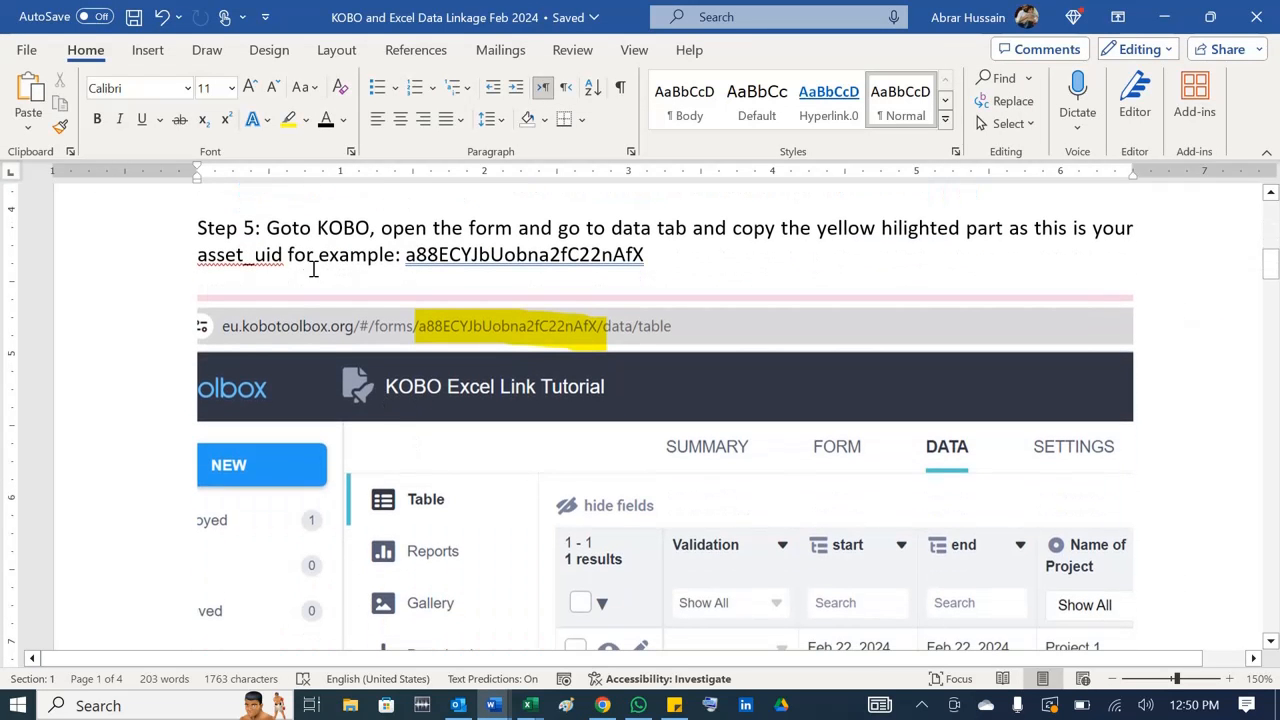
double_click(532, 253)
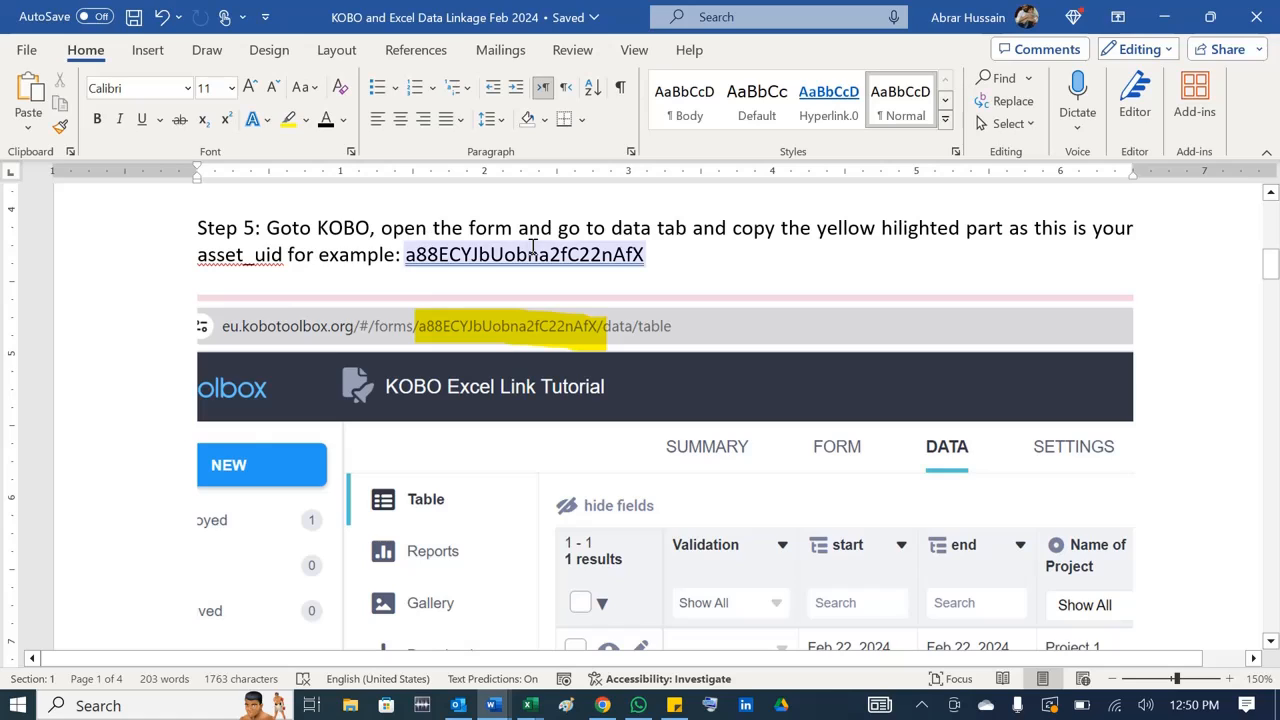
click(624, 243)
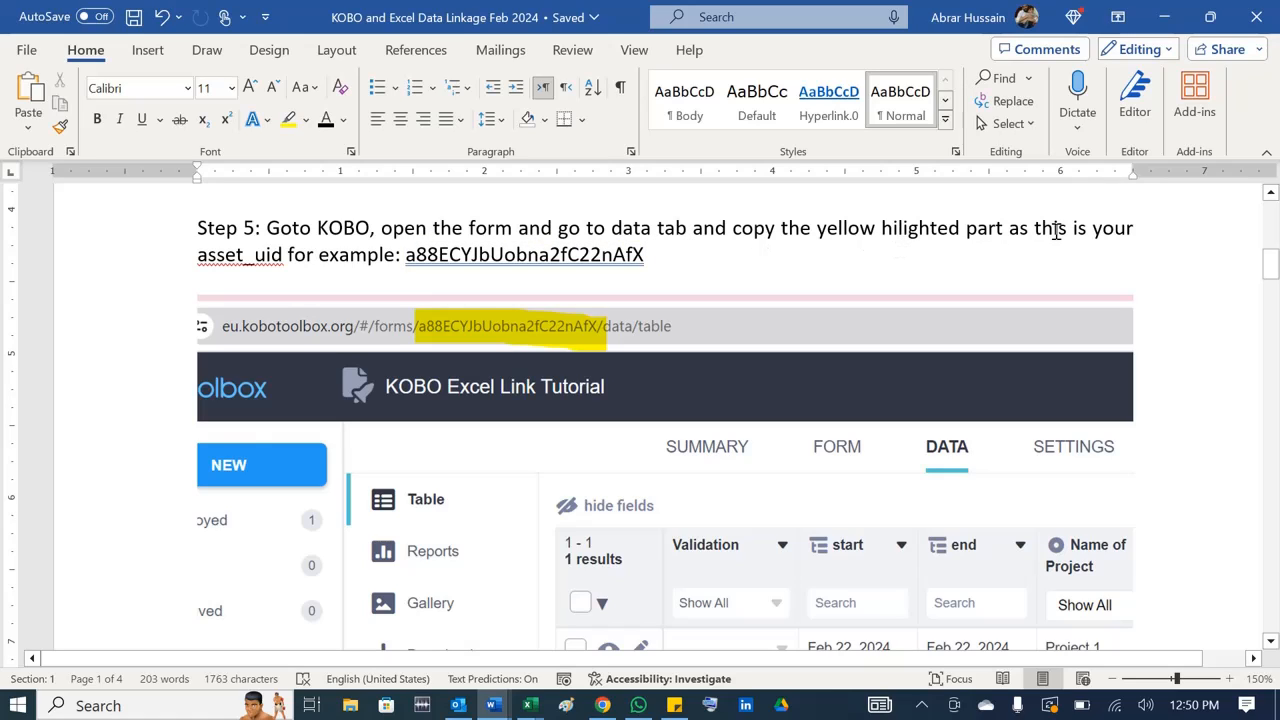
double_click(215, 266)
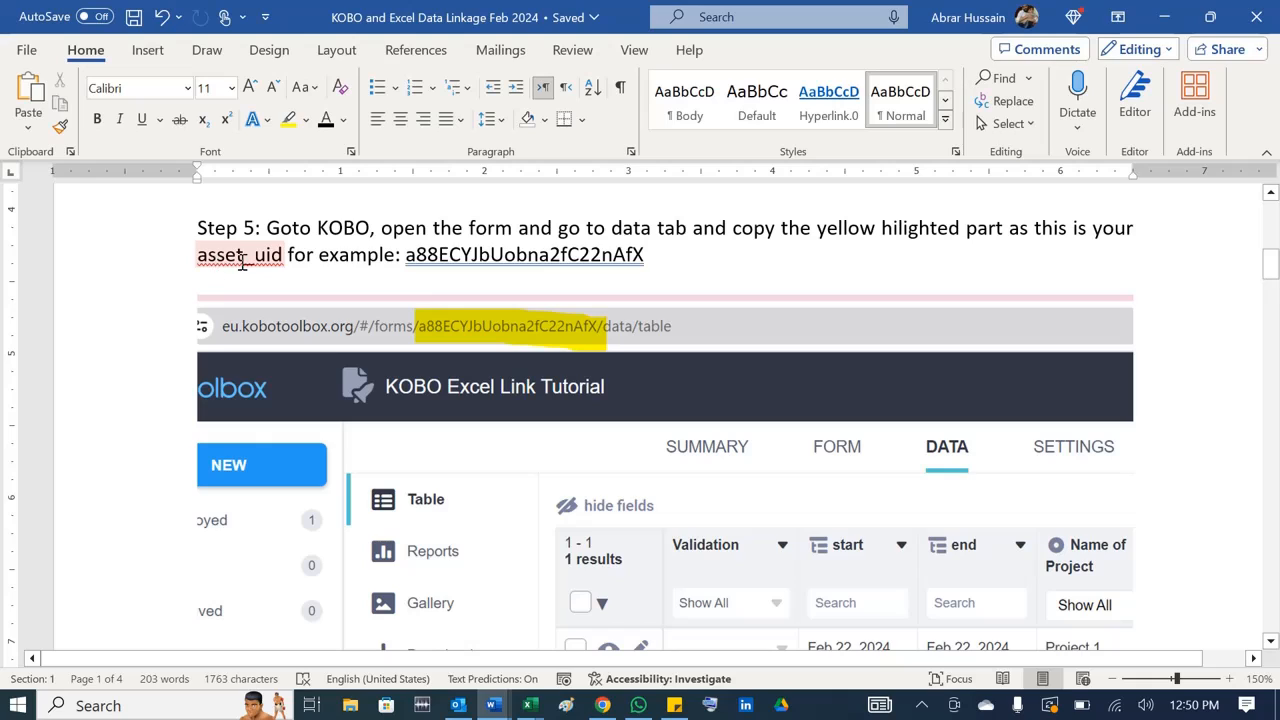
click(308, 270)
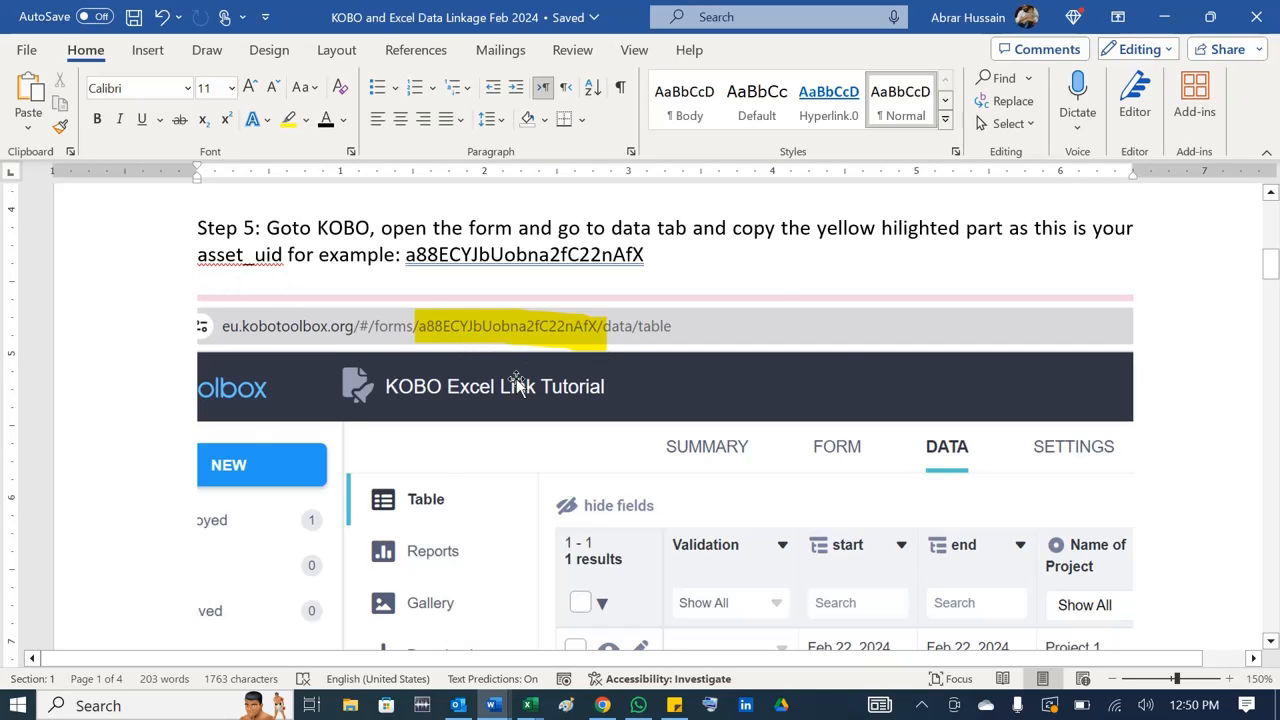
- Return to the project's data table in KoboToolbox and select only the asset UID within the page address
key(alt+Tab)
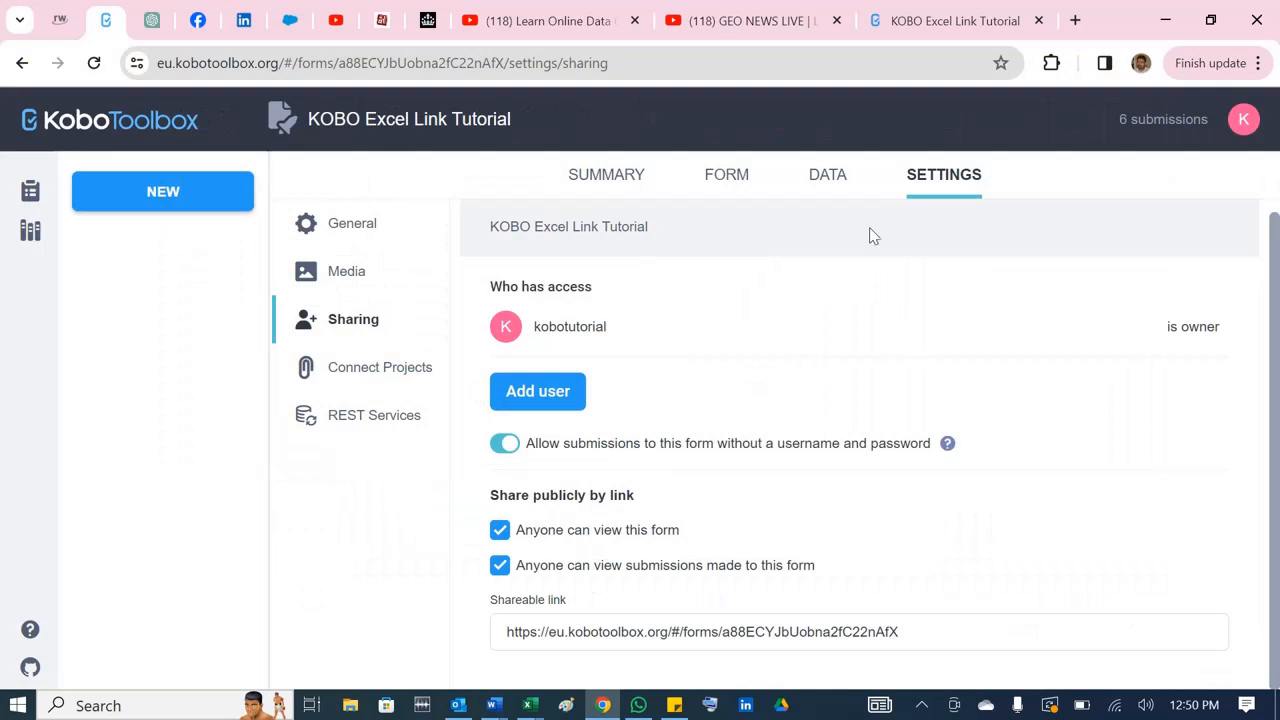
click(833, 180)
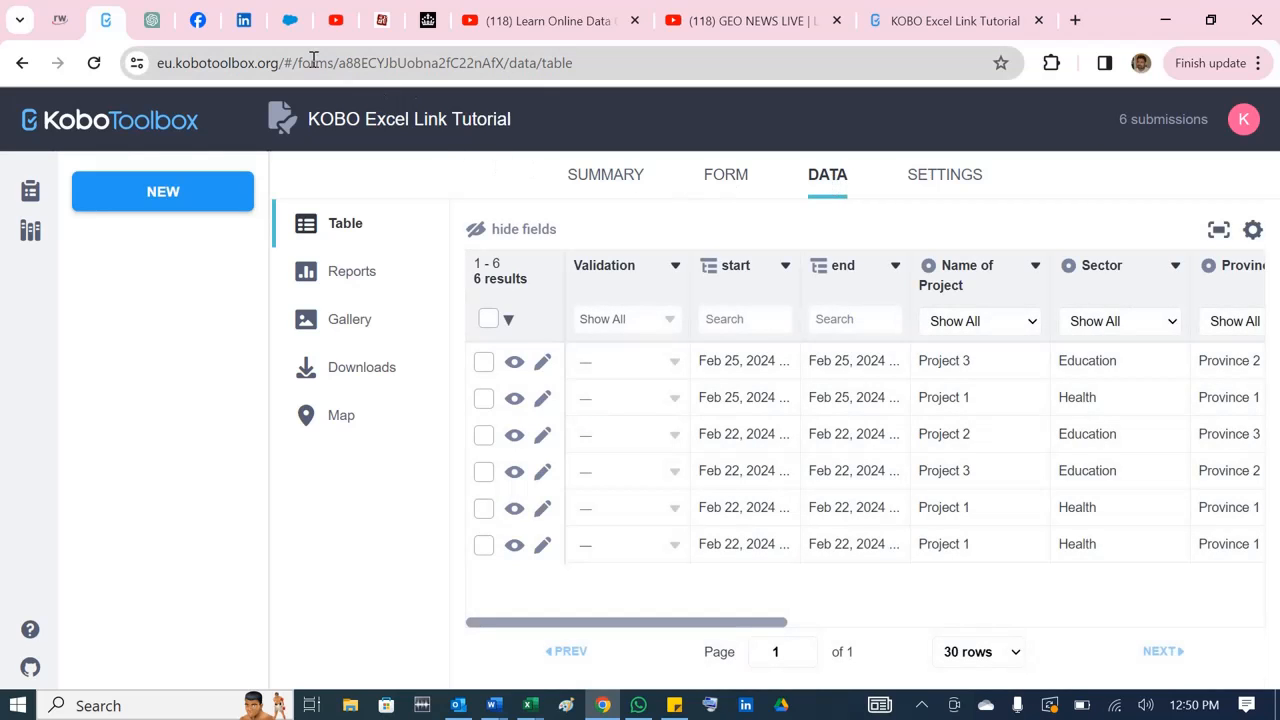
click(160, 62)
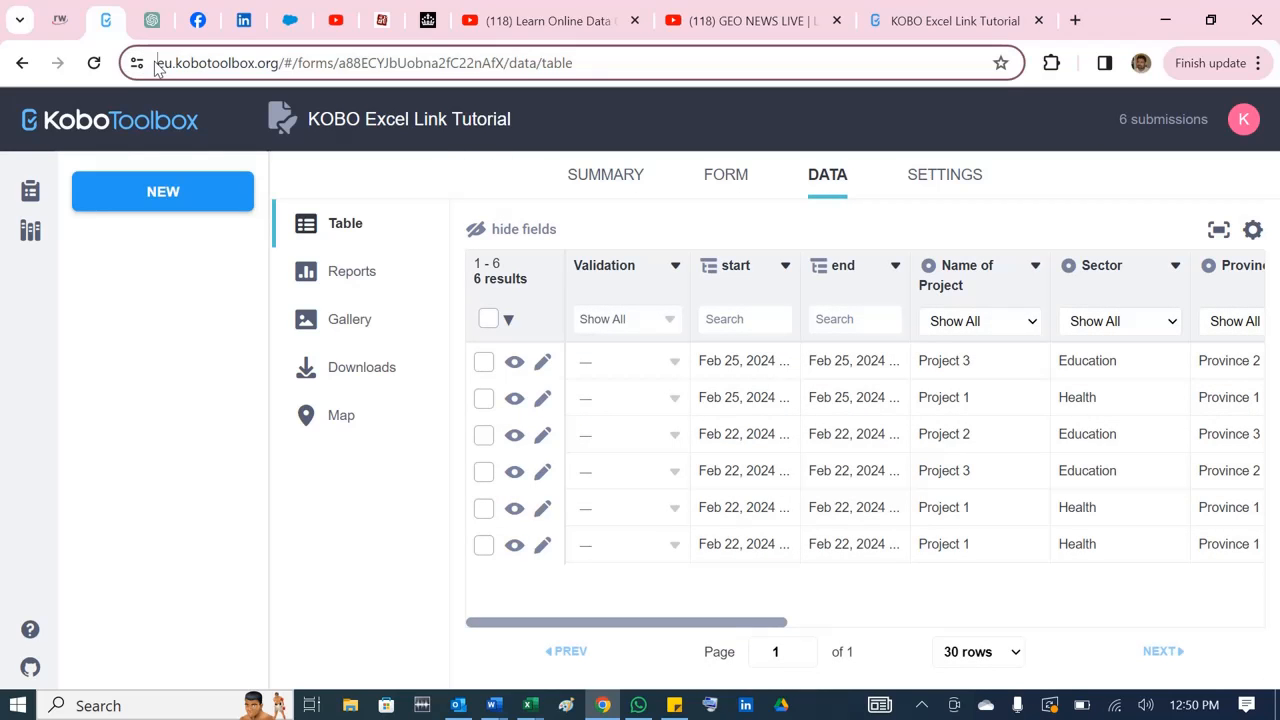
click(591, 63)
drag(643, 63, 148, 63)
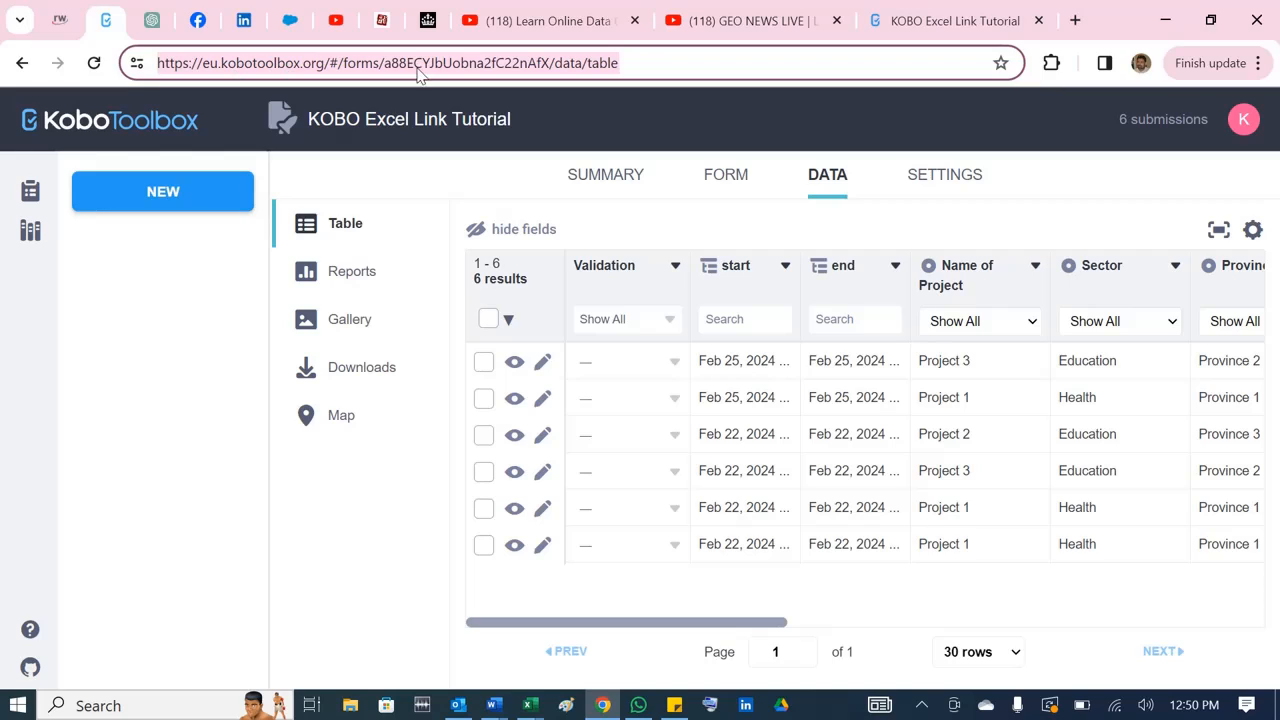
click(382, 60)
drag(384, 63, 549, 63)
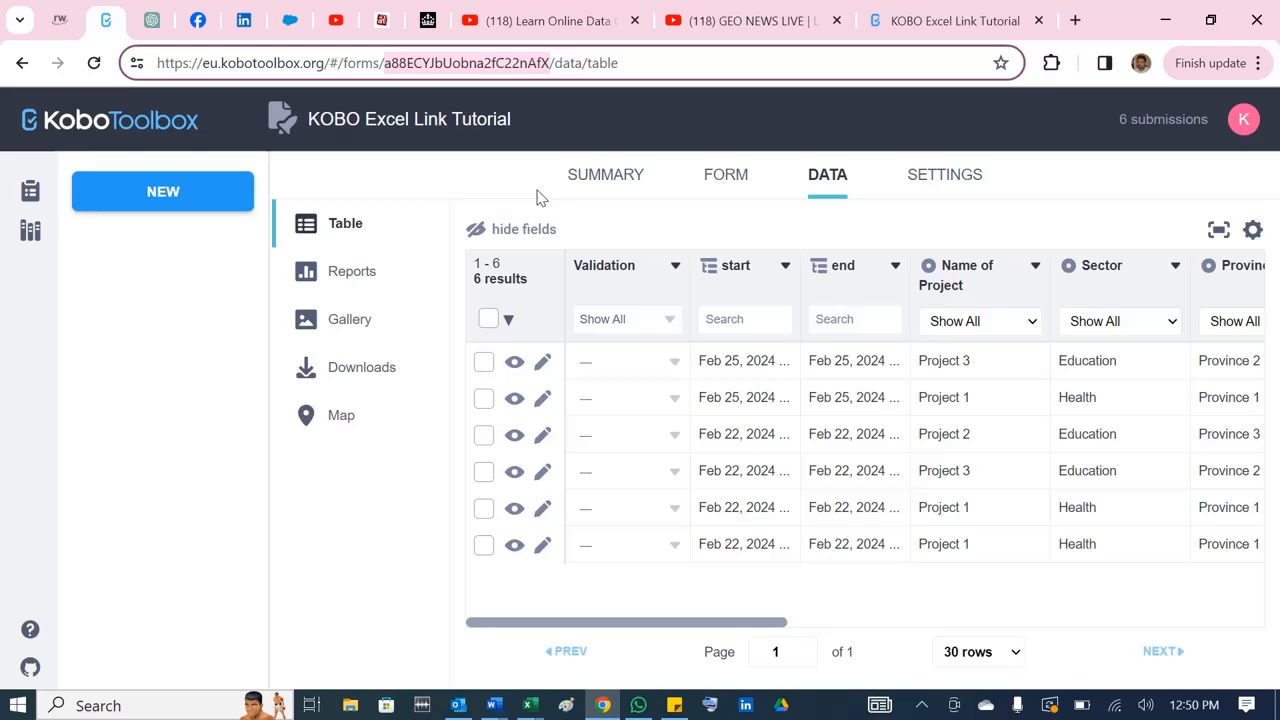
- Switch to the Word tutorial and select the export-settings URL template given in Step 6
key(alt+Tab)
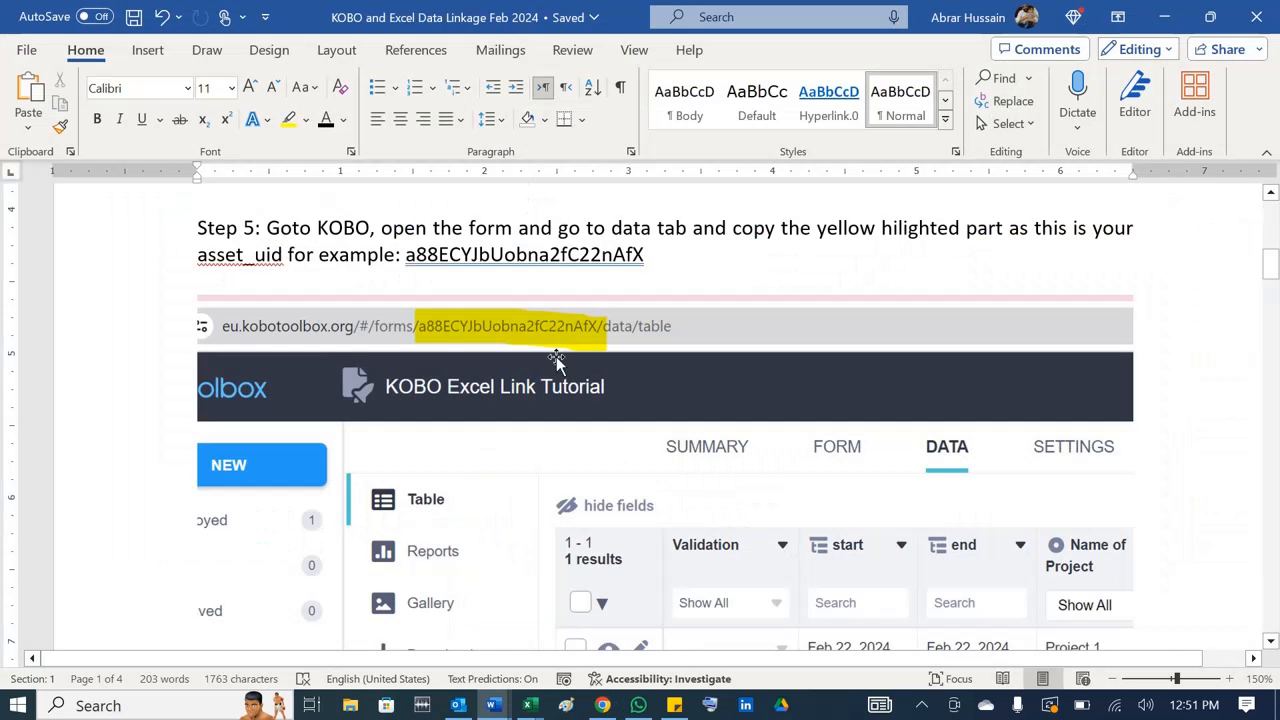
scroll(560, 393, down, 5)
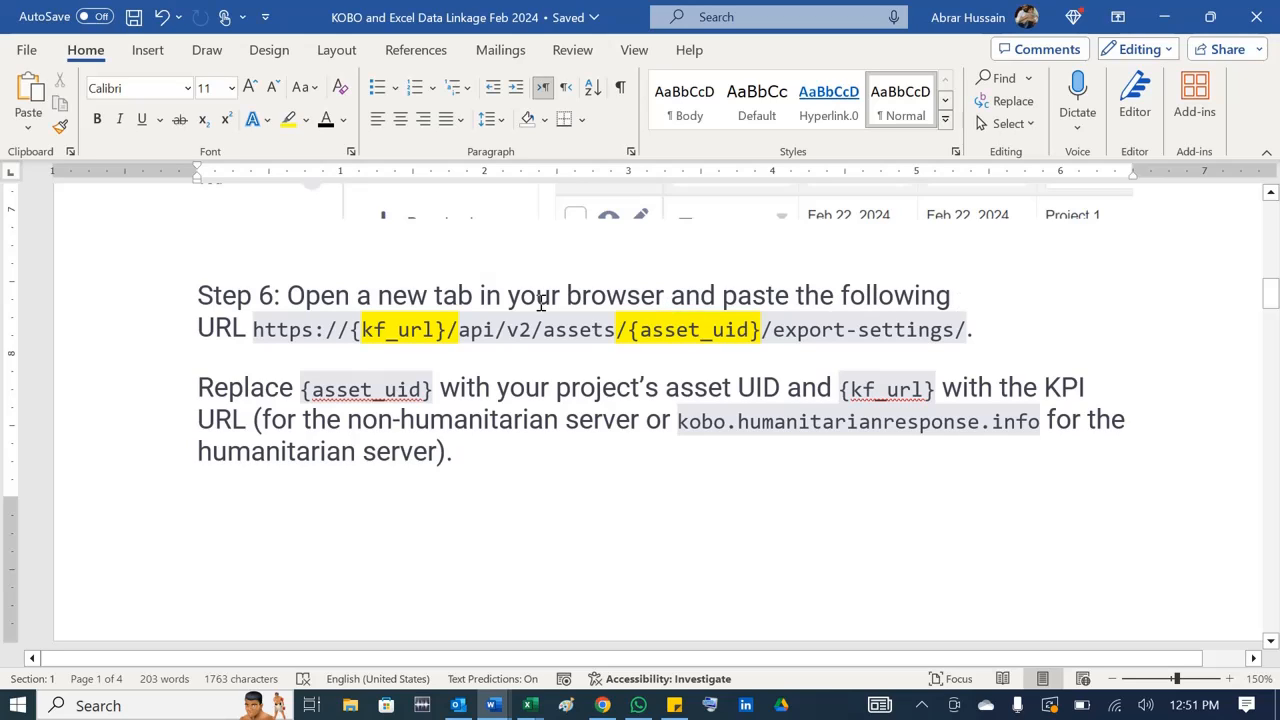
drag(336, 329, 965, 341)
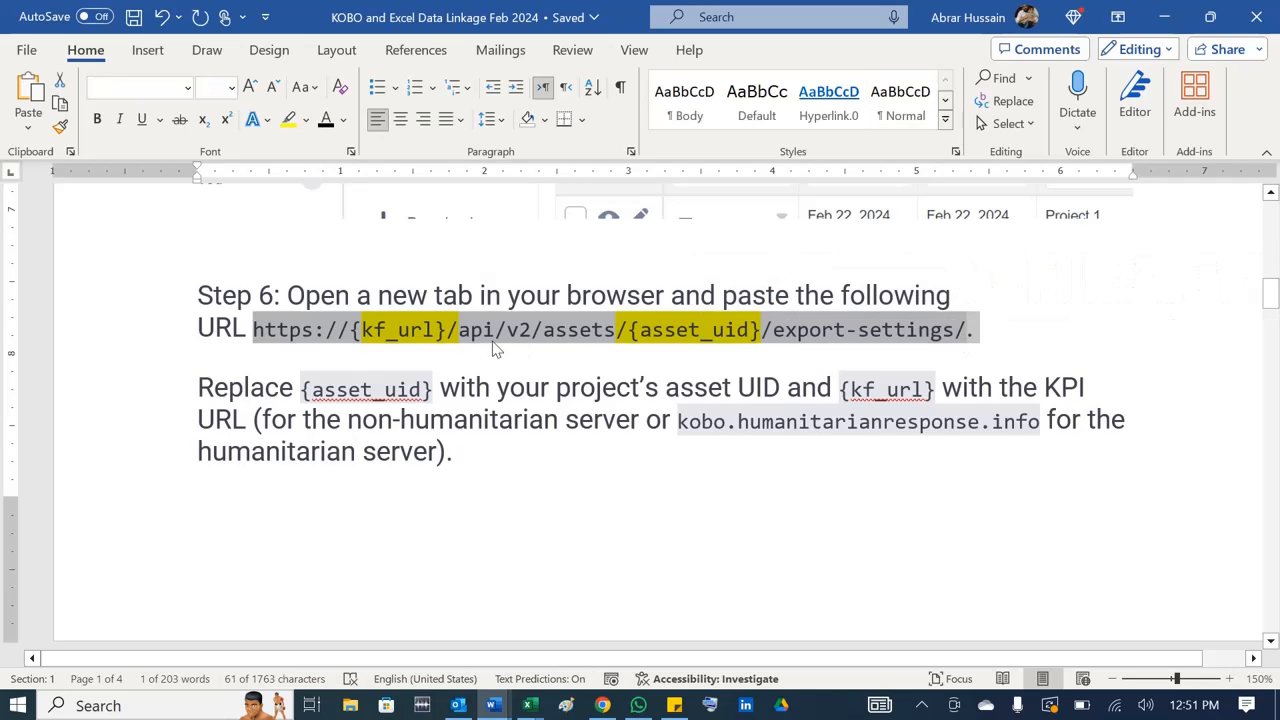
- Open a new browser tab in Chrome and return to the Step 6 instructions in the Word tutorial
key(alt+Tab)
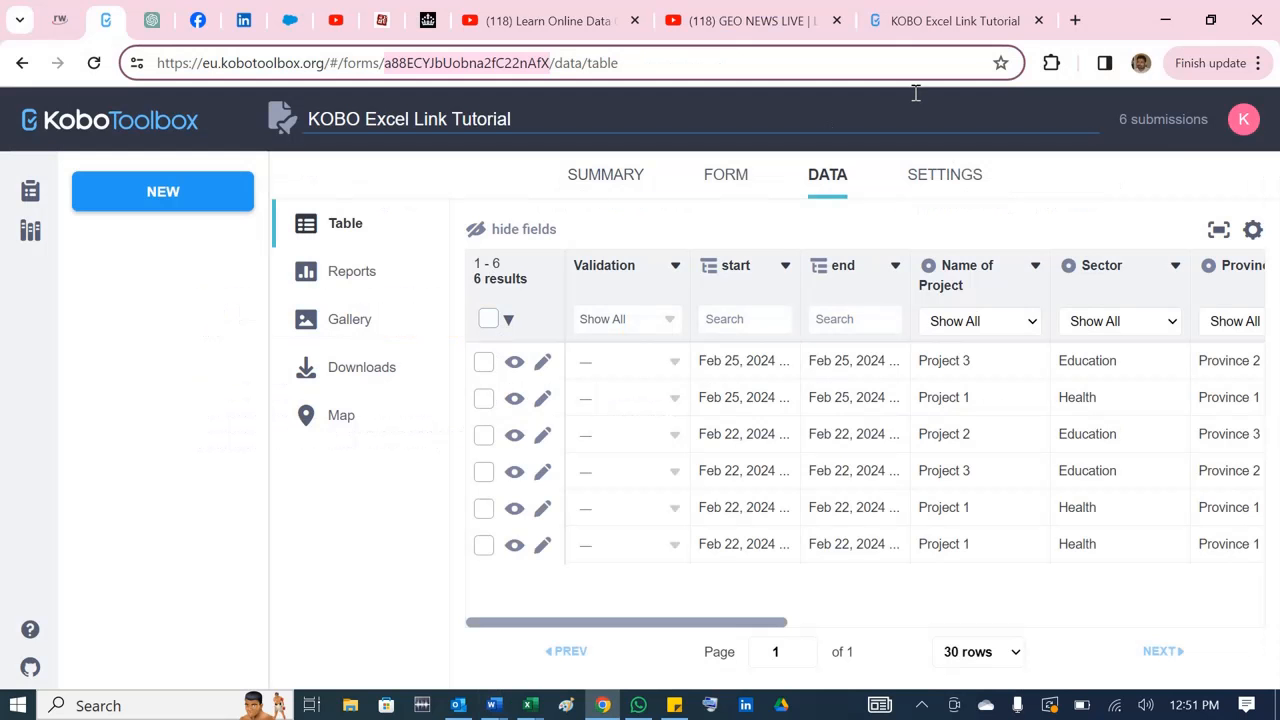
click(1077, 24)
key(alt+Tab)
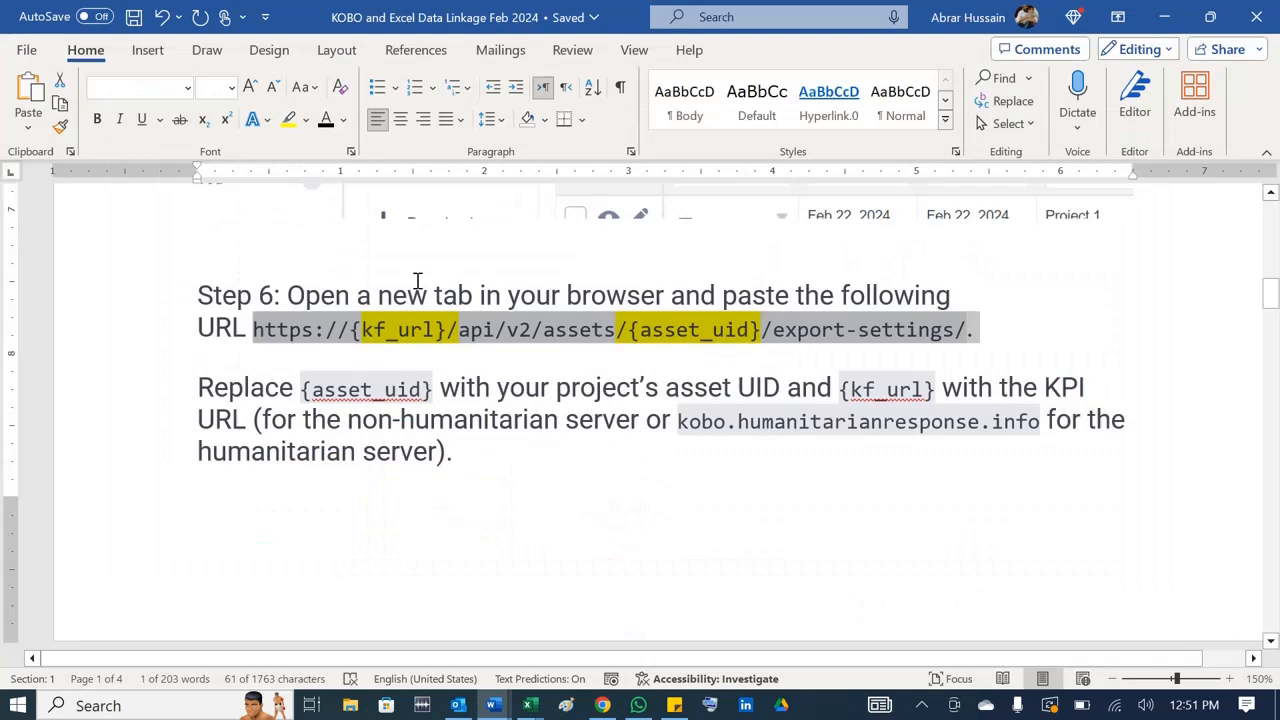
- Highlight the asset_uid placeholder in the Step 6 URL template and review the Step 5 example that shows where to find it
click(423, 331)
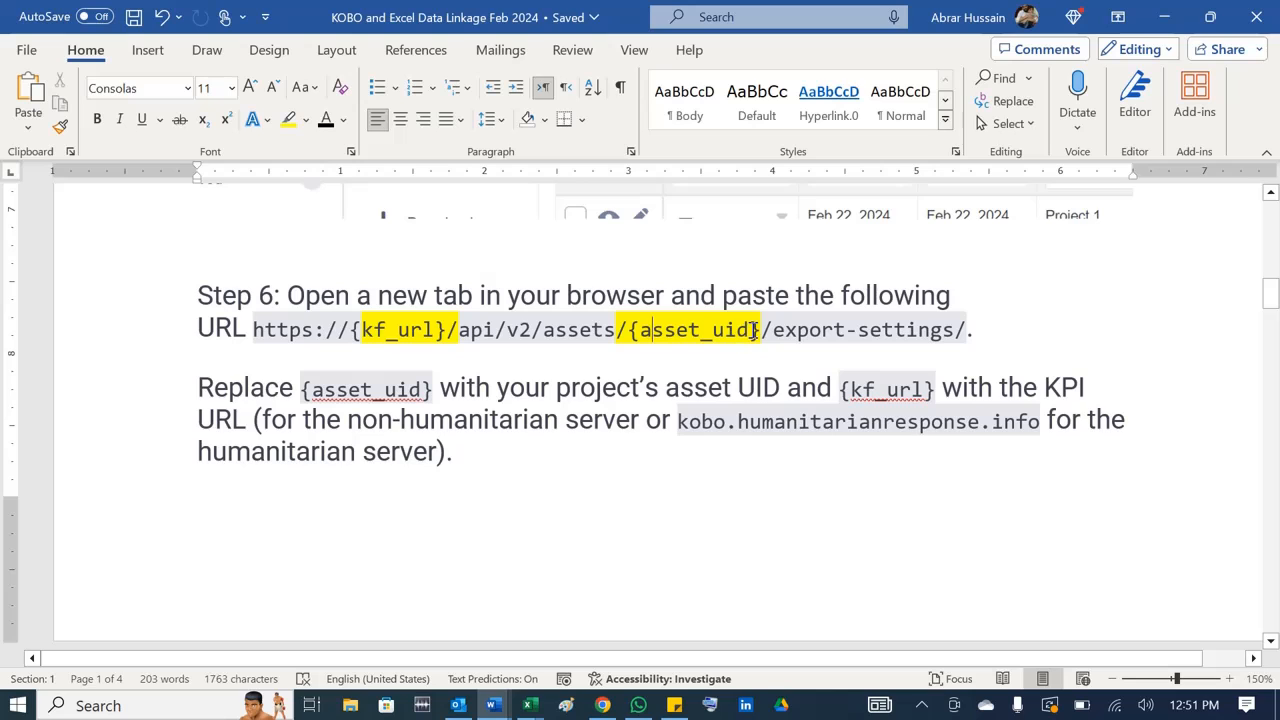
drag(757, 330, 655, 330)
scroll(610, 388, up, 5)
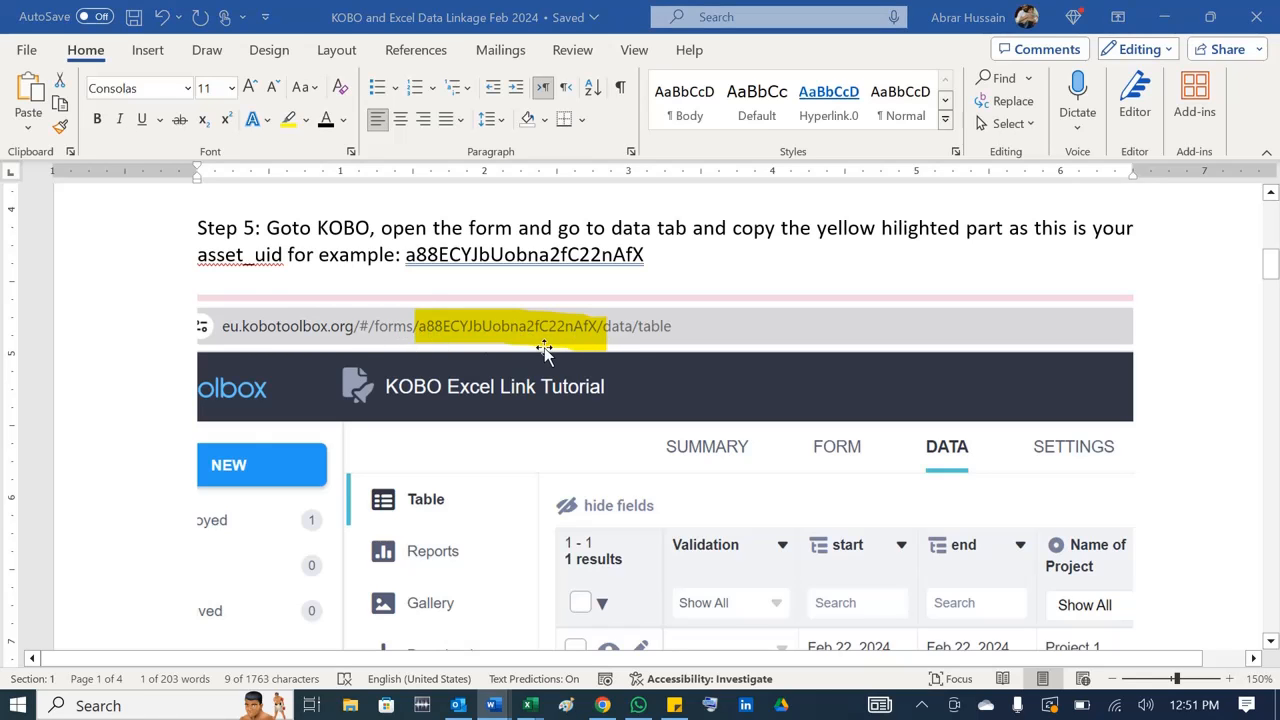
- Switch to the KoboToolbox data table in Chrome and select only the asset UID in the page address
key(alt+Tab)
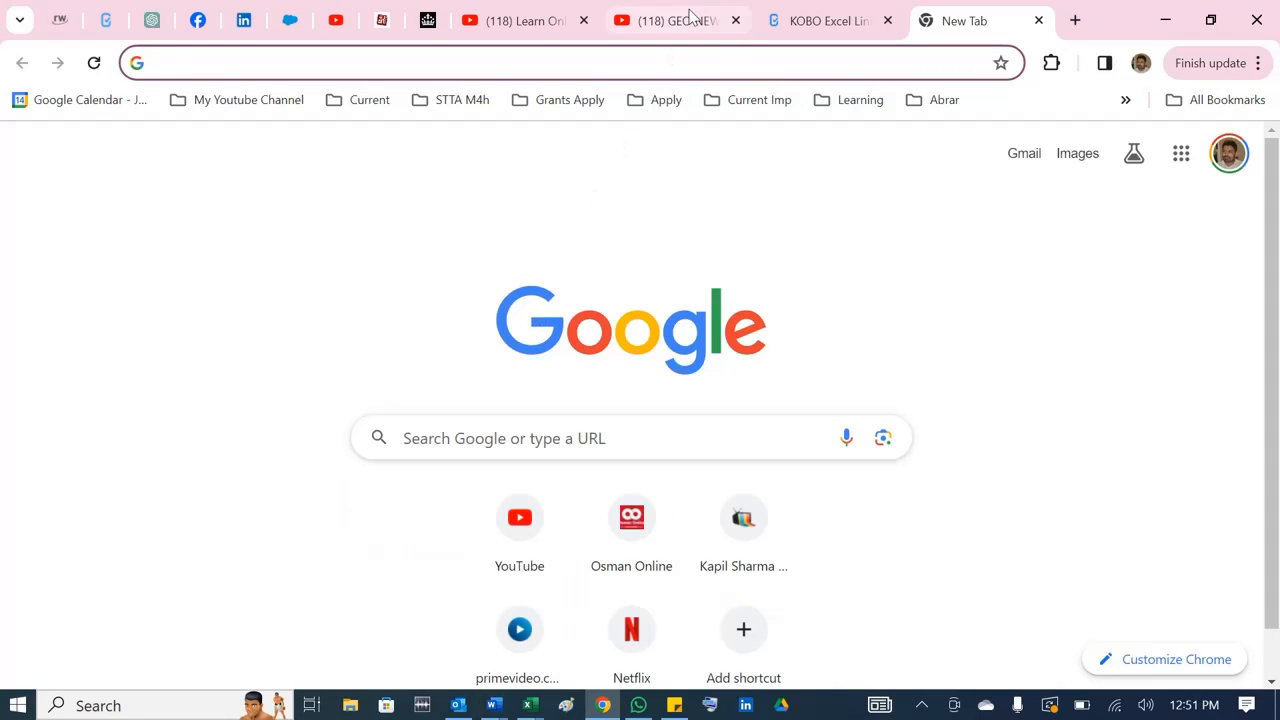
click(107, 20)
click(387, 62)
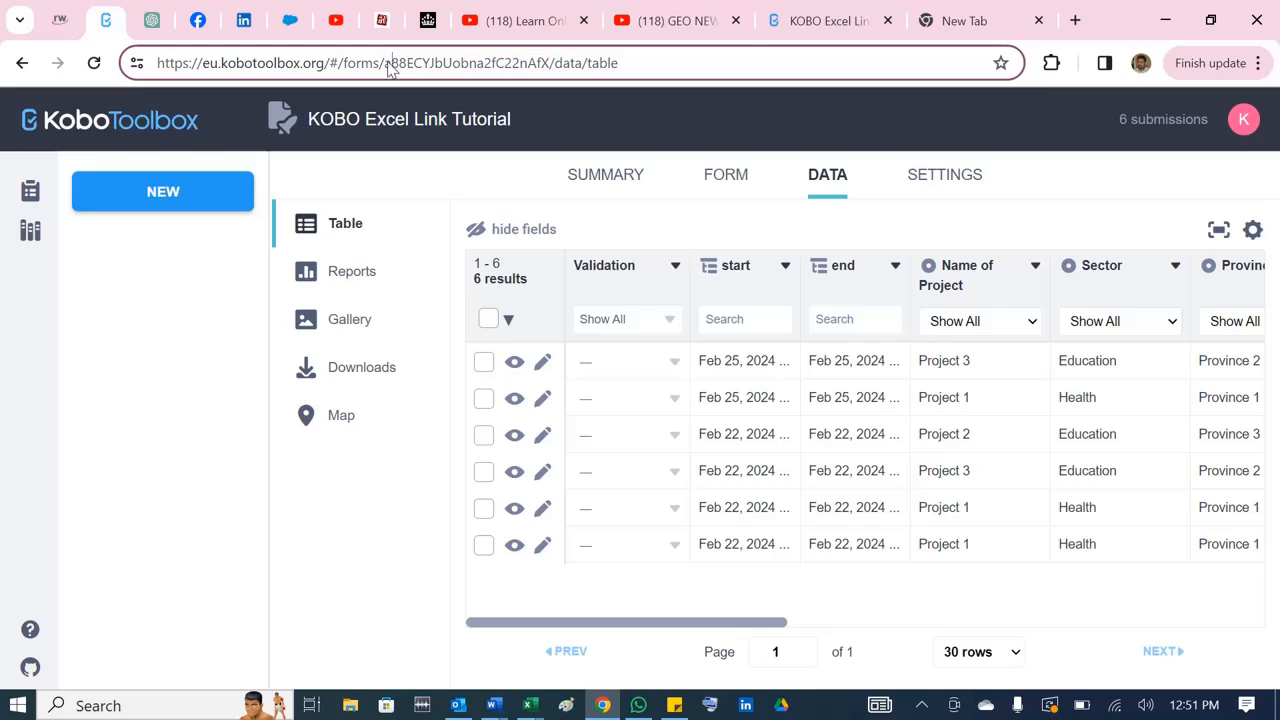
drag(387, 62, 457, 62)
click(386, 62)
drag(386, 62, 550, 57)
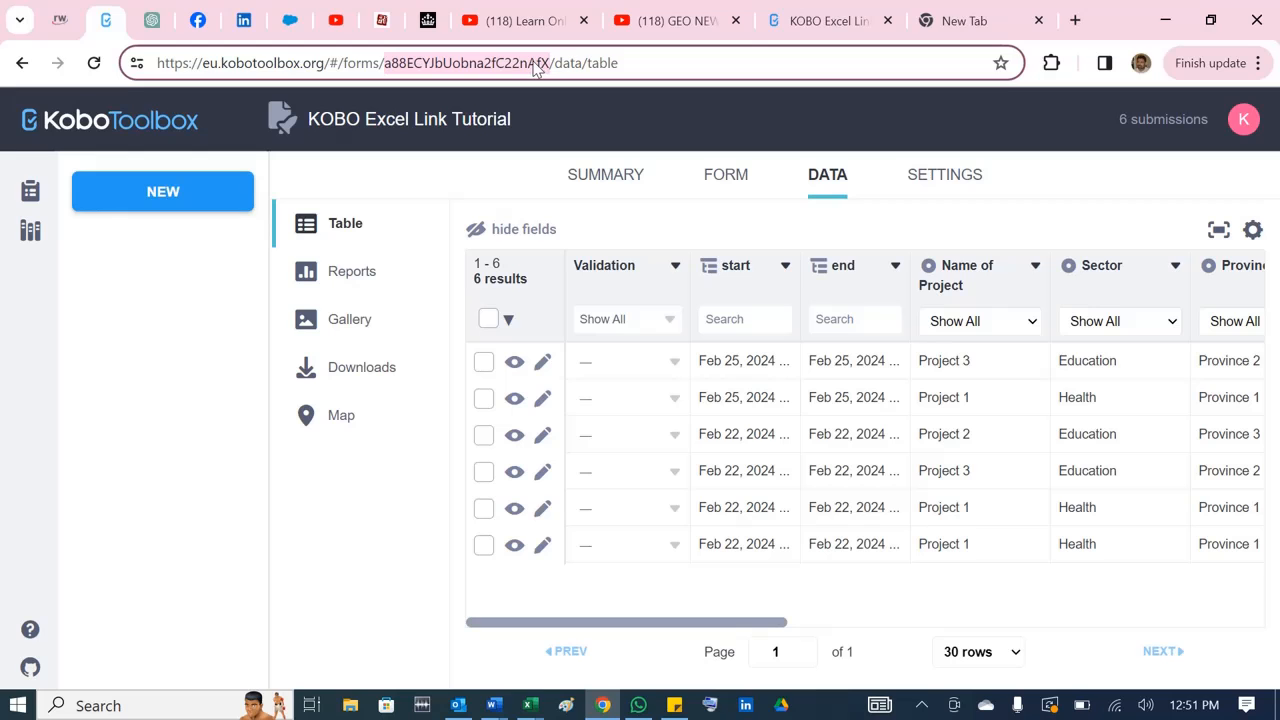
- Return to Step 6 in the Word tutorial and highlight kobo.humanitarianresponse.info as the humanitarian server address for the kf_url placeholder
key(alt+Tab)
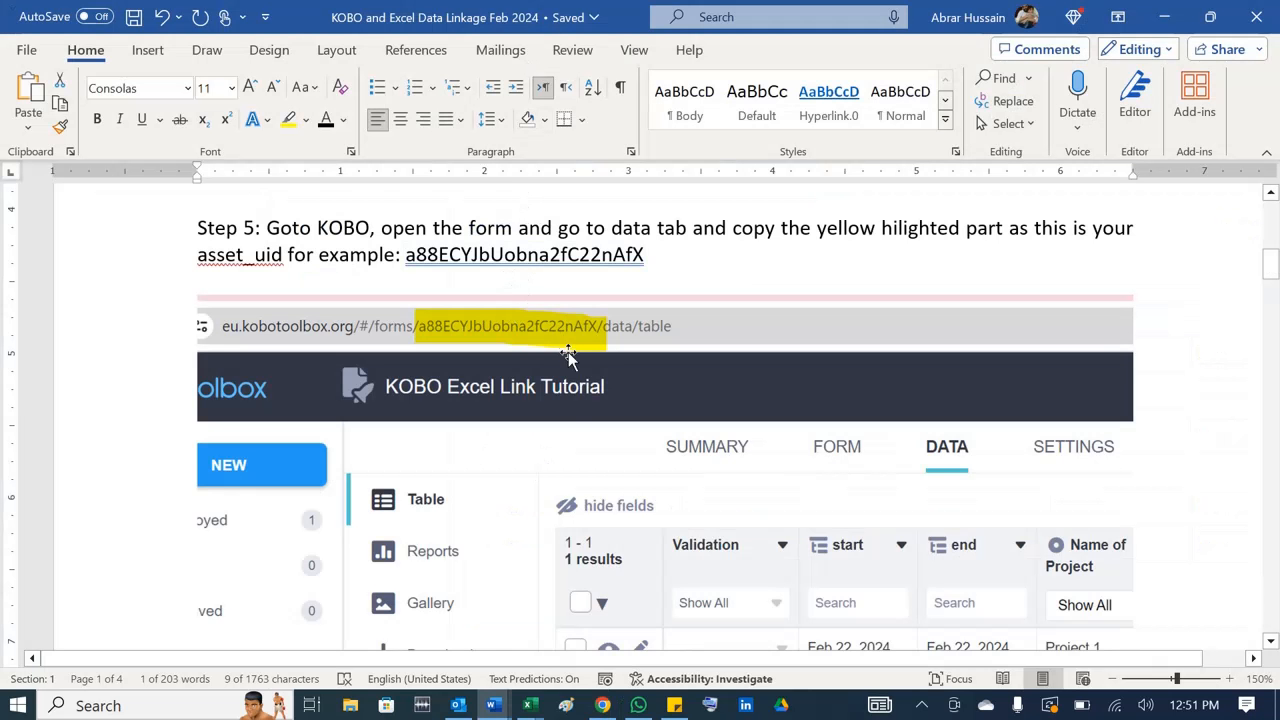
scroll(567, 355, down, 5)
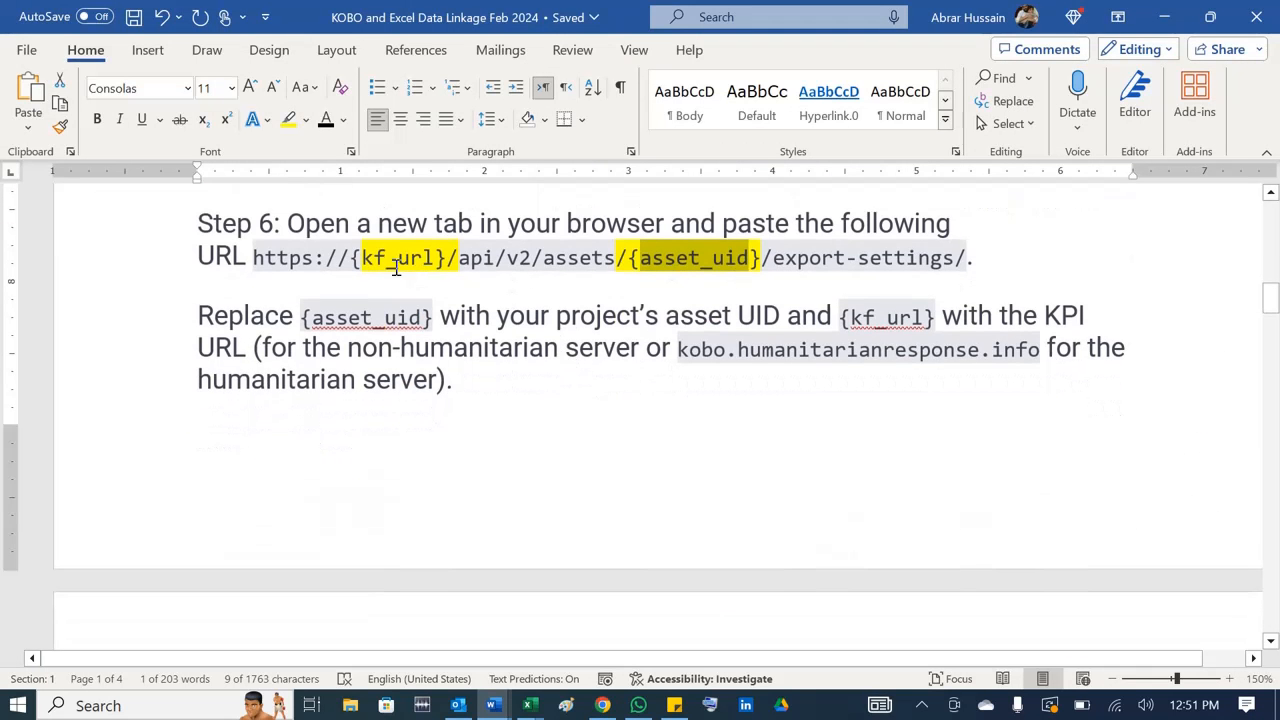
click(357, 258)
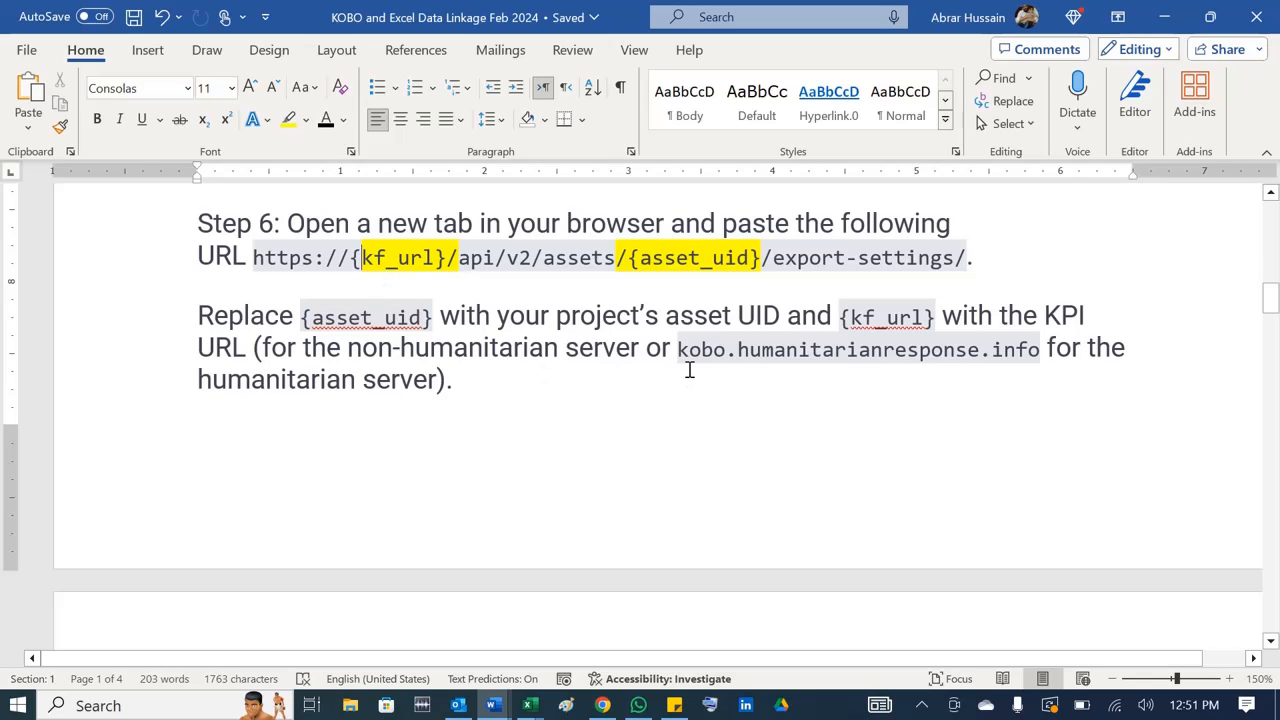
drag(678, 350, 1019, 355)
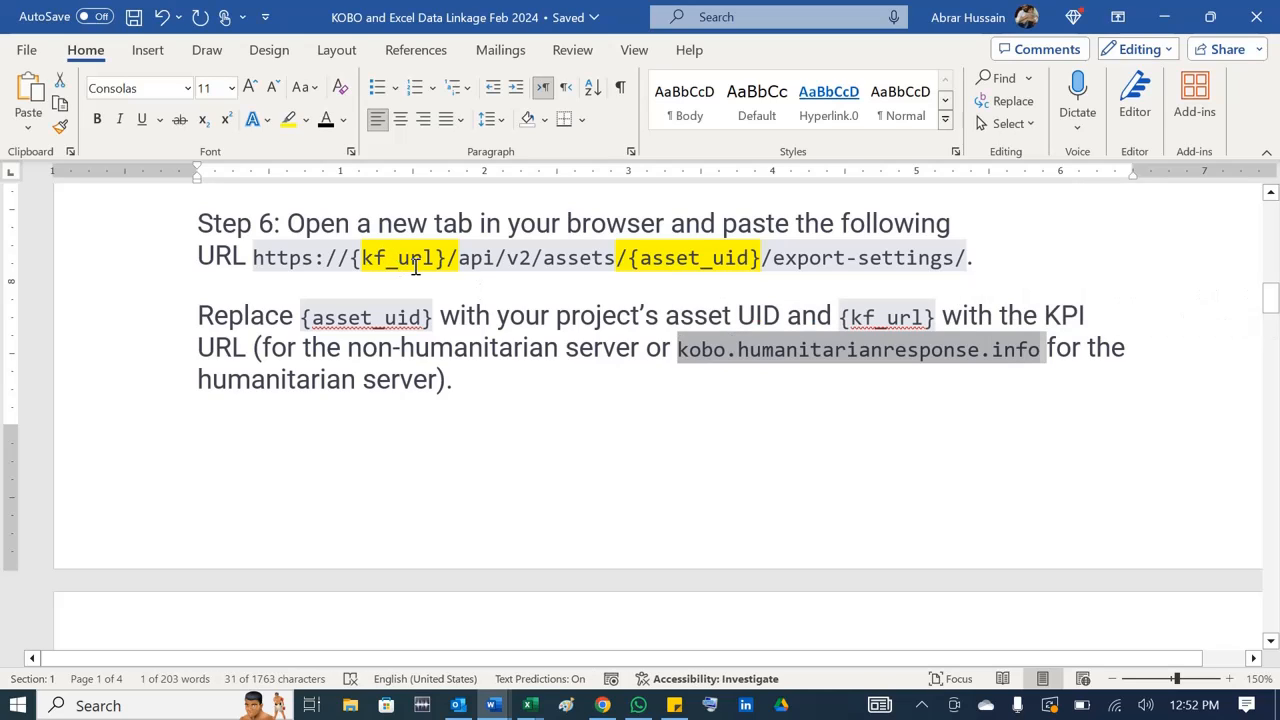
- Copy the Step 6 export-settings URL template and paste it beneath the example URL above Step 7
drag(252, 257, 965, 261)
key(ctrl+c)
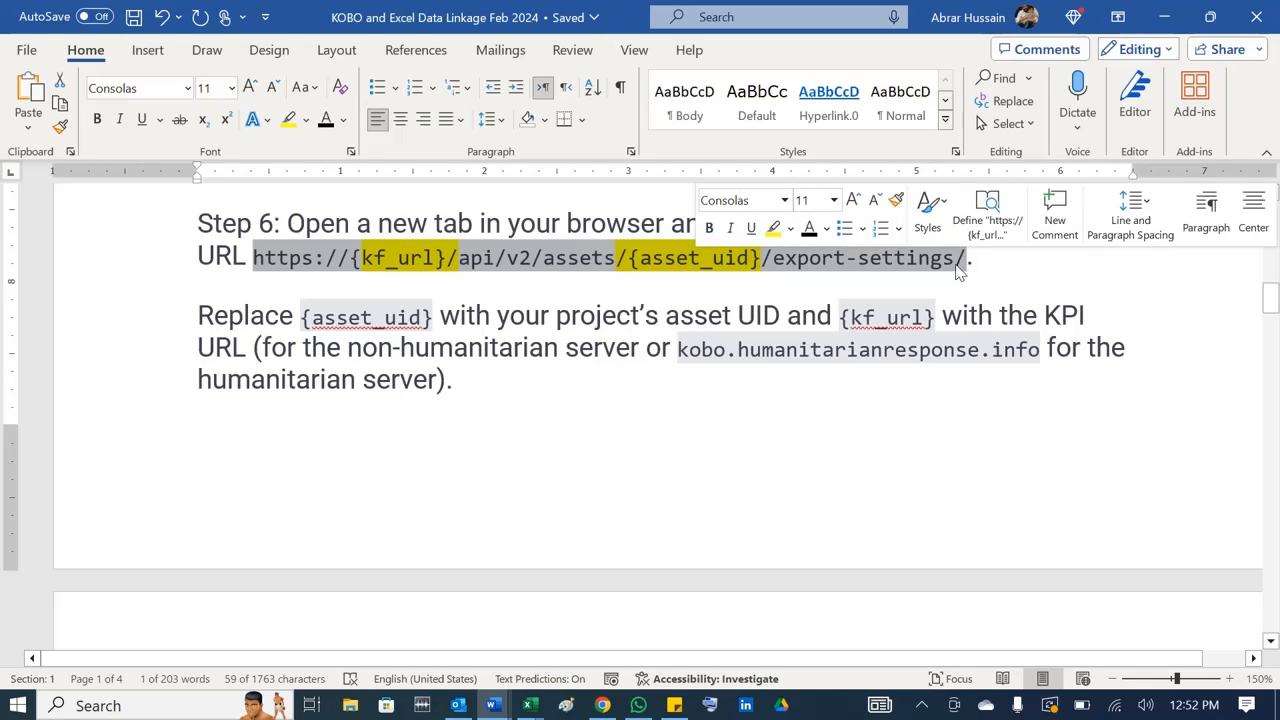
scroll(383, 372, down, 5)
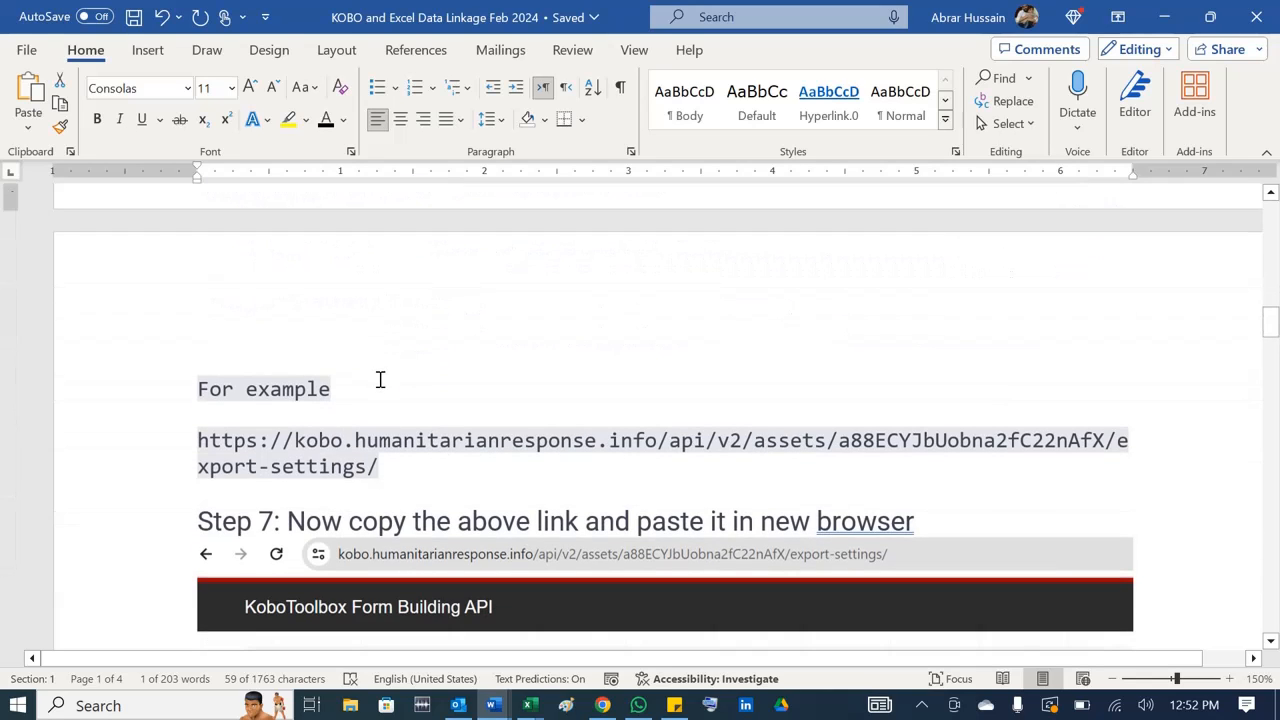
scroll(371, 423, down, 1)
click(417, 414)
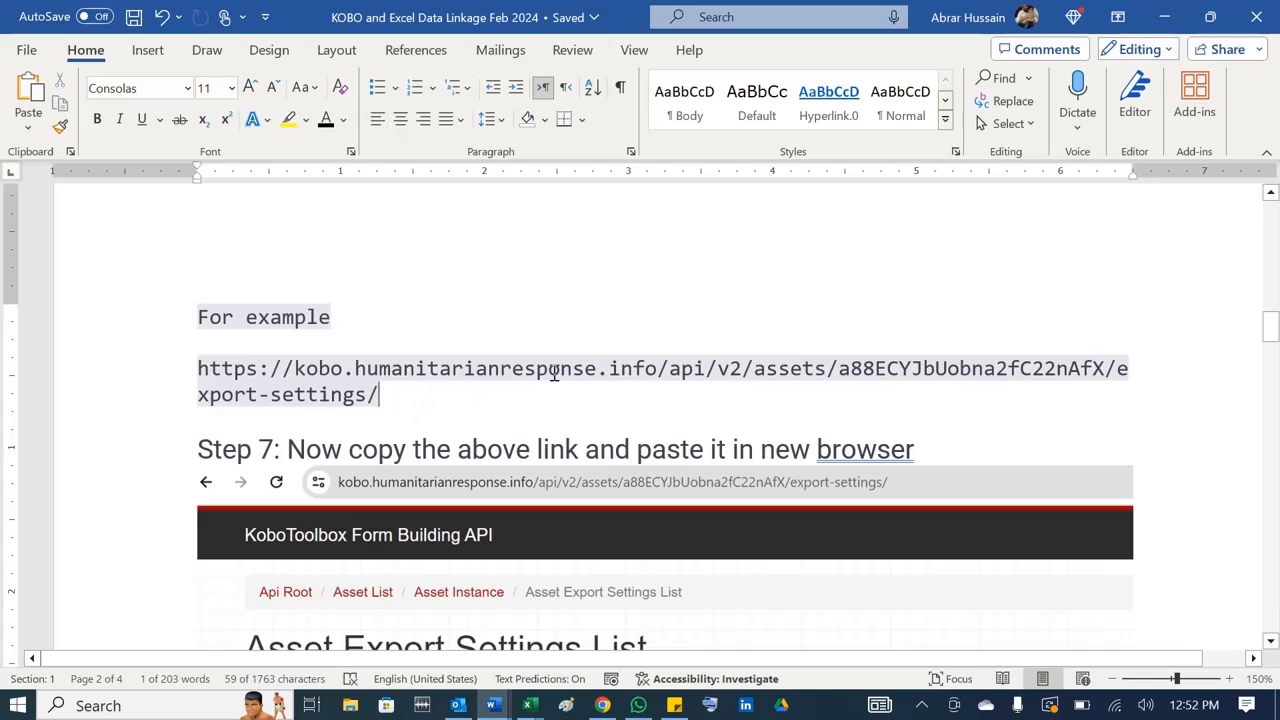
key(ctrl+v)
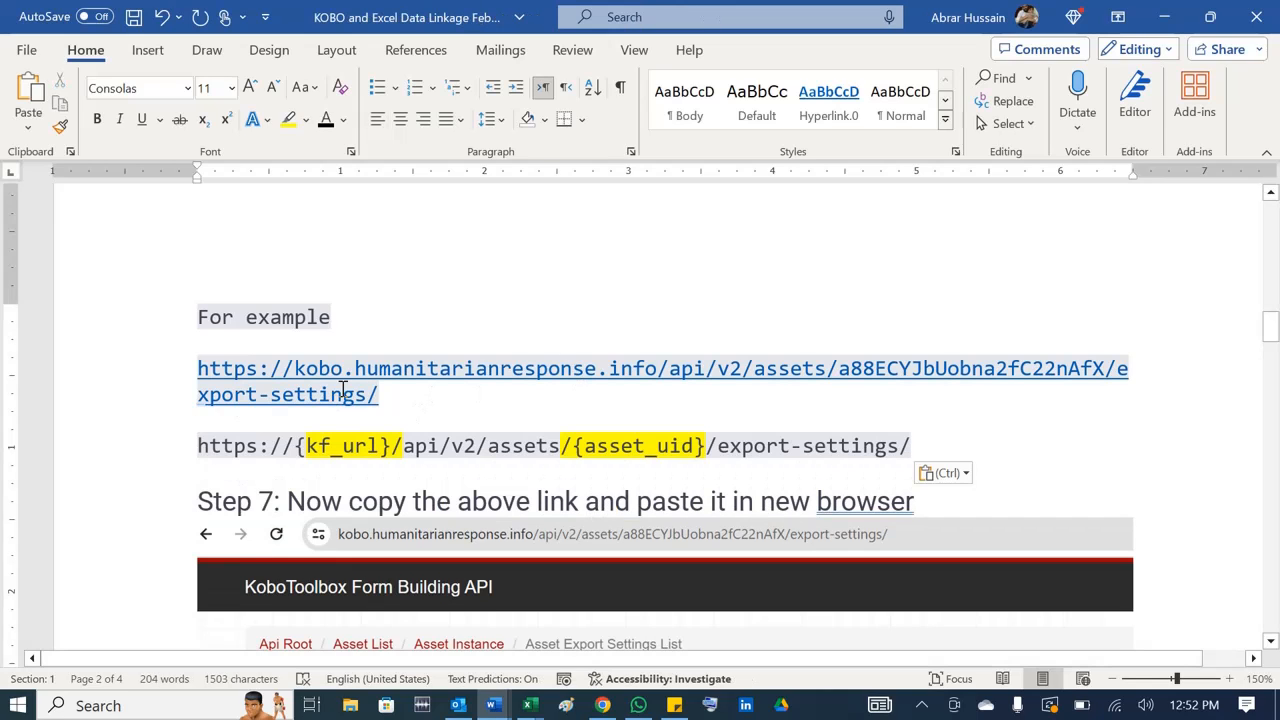
- Replace the {kf_url} placeholder in the pasted template with kobo.humanitarianresponse.info copied from the example URL, and remove the surplus spaces around it
drag(296, 368, 412, 366)
drag(590, 367, 660, 367)
key(ctrl+c)
drag(397, 446, 294, 446)
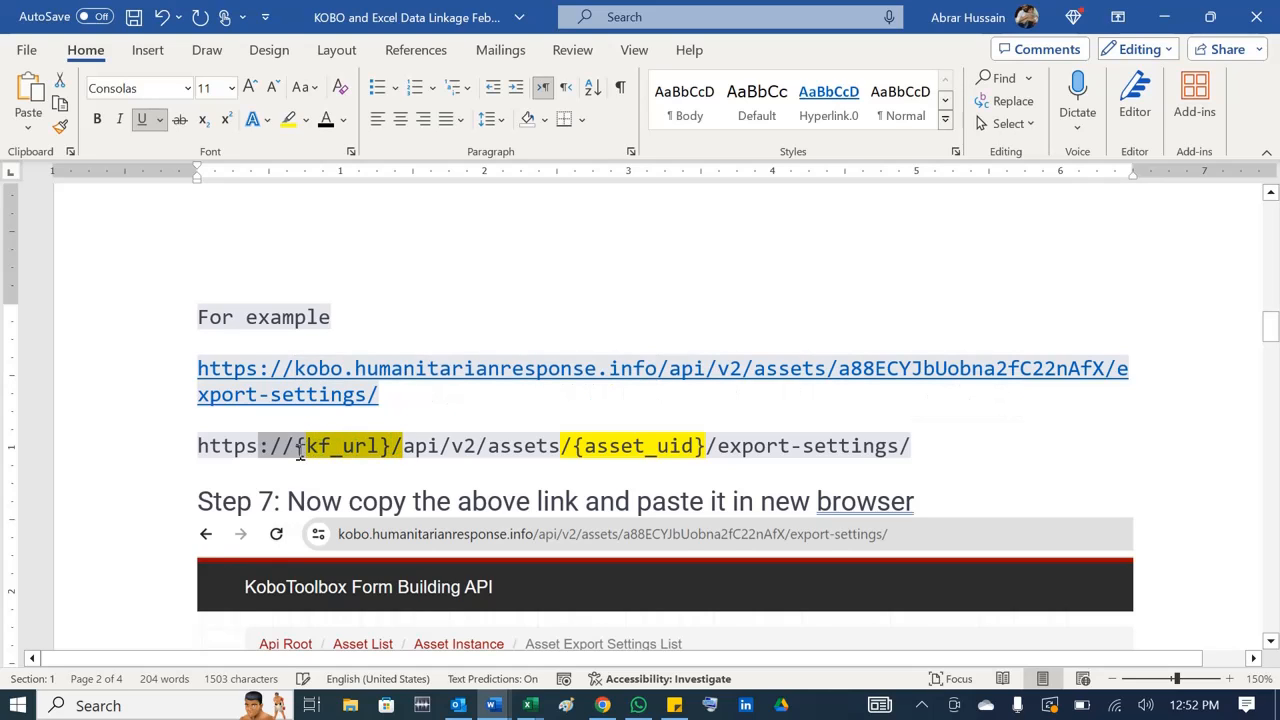
key(ctrl+v)
key(ctrl+Right)
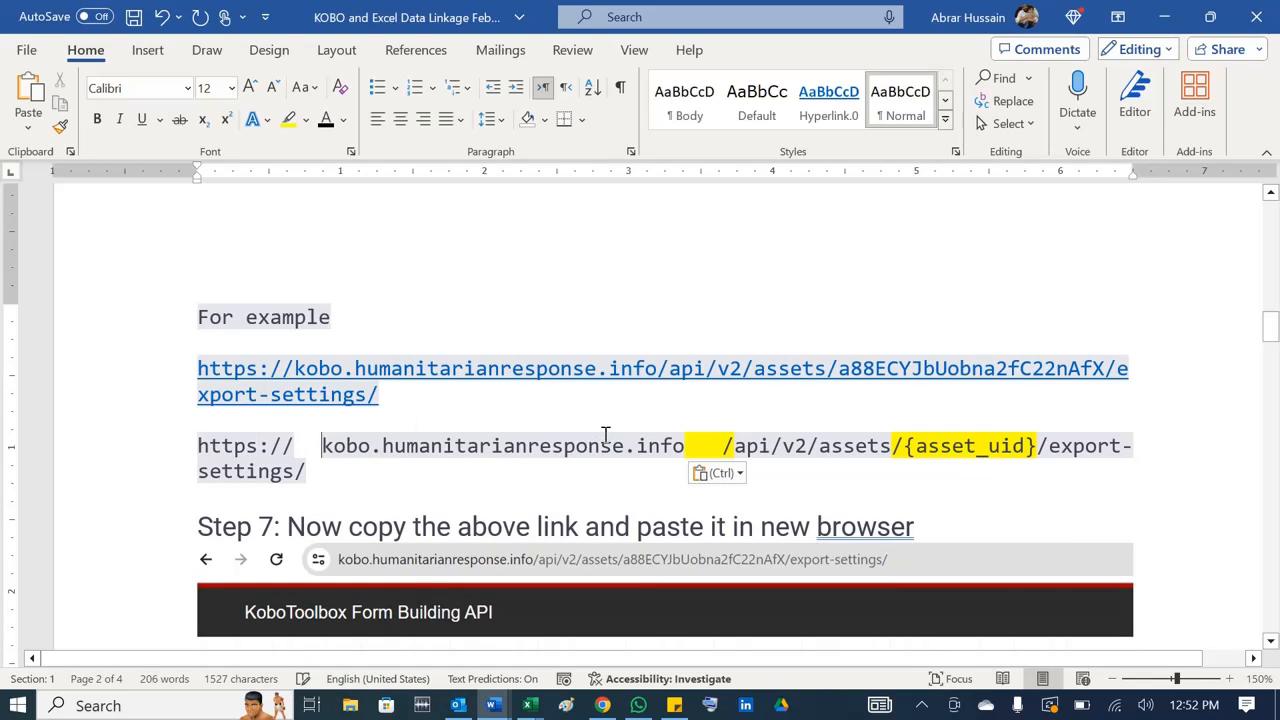
key(BackSpace)
key(ctrl+Right)
key(ctrl+Right)
key(ctrl+Right)
key(ctrl+Right)
key(ctrl+Right)
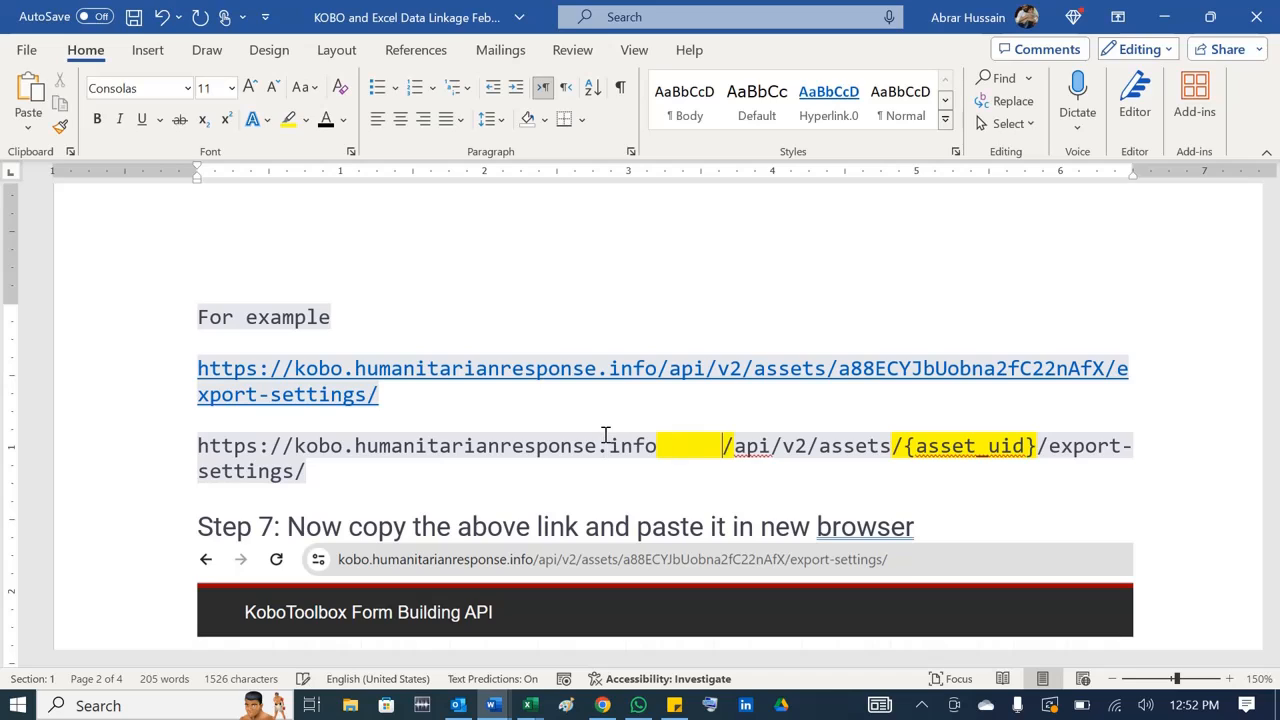
key(BackSpace)
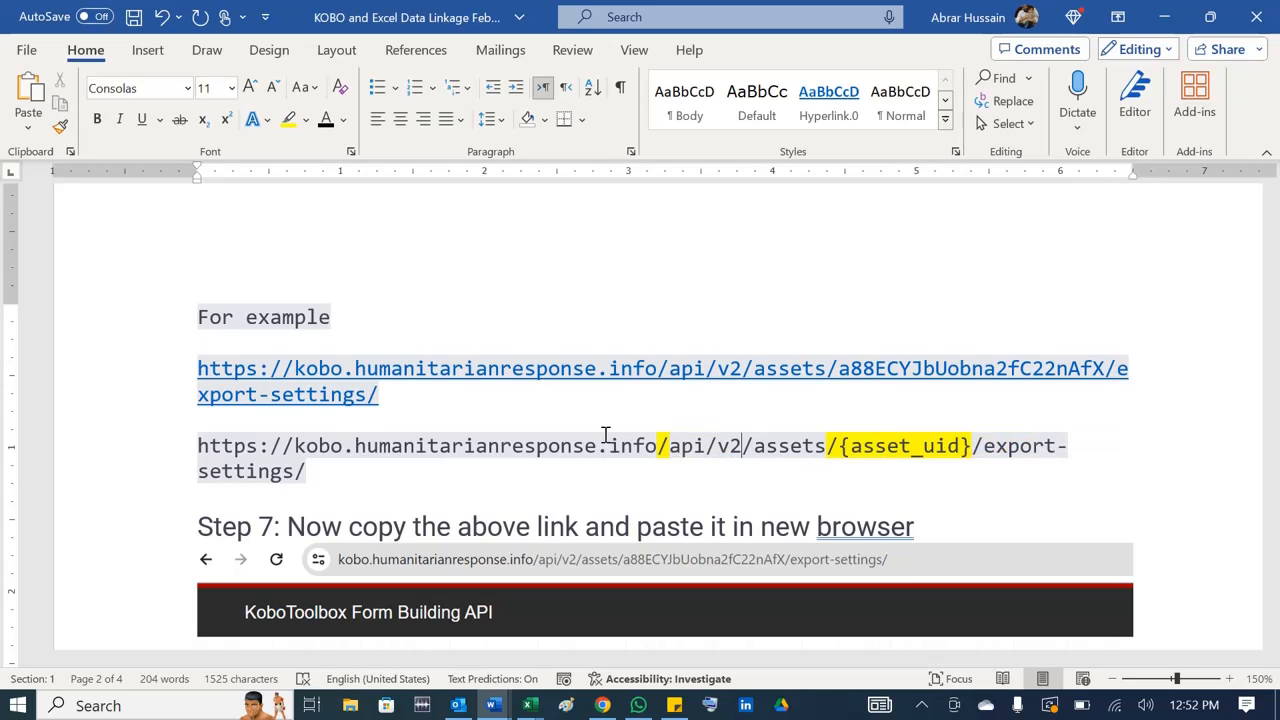
- Select the whole {asset_uid} placeholder, including its braces, in the pasted URL
key(ctrl+Right)
key(ctrl+Right)
key(ctrl+Right)
key(shift+Right)
key(shift+Right)
key(shift+Right)
key(shift+Right)
key(shift+Right)
key(shift+Right)
key(shift+Right)
key(shift+Right)
key(shift+Right)
key(shift+Right)
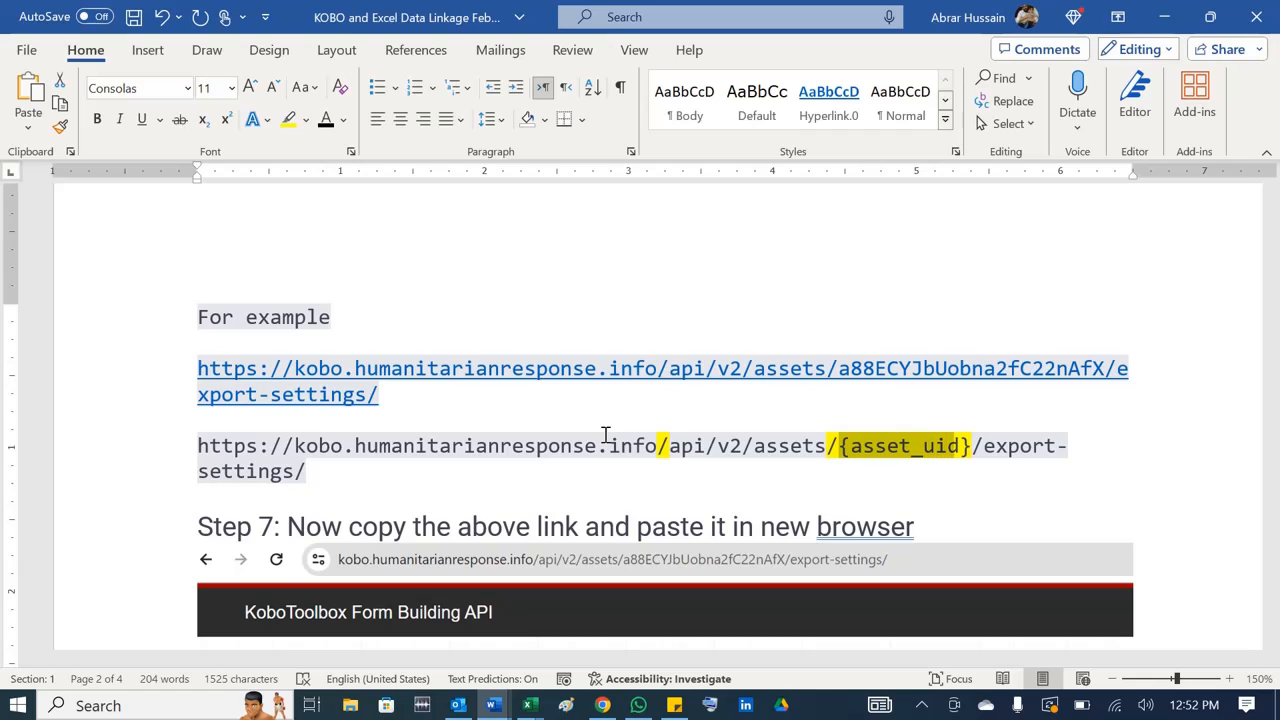
key(shift+Right)
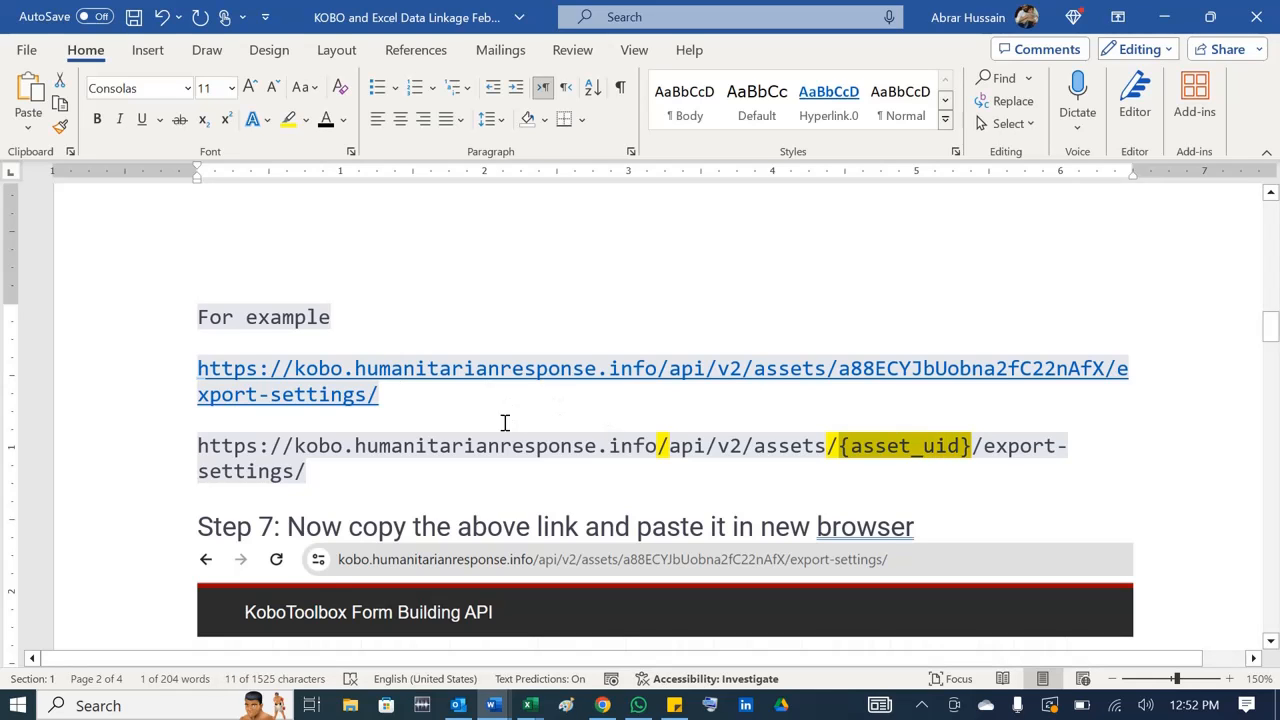
- Replace the {asset_uid} placeholder in the pasted URL with a88ECYJbUobna2fC22nAfX copied from the Step 5 example
scroll(583, 428, up, 10)
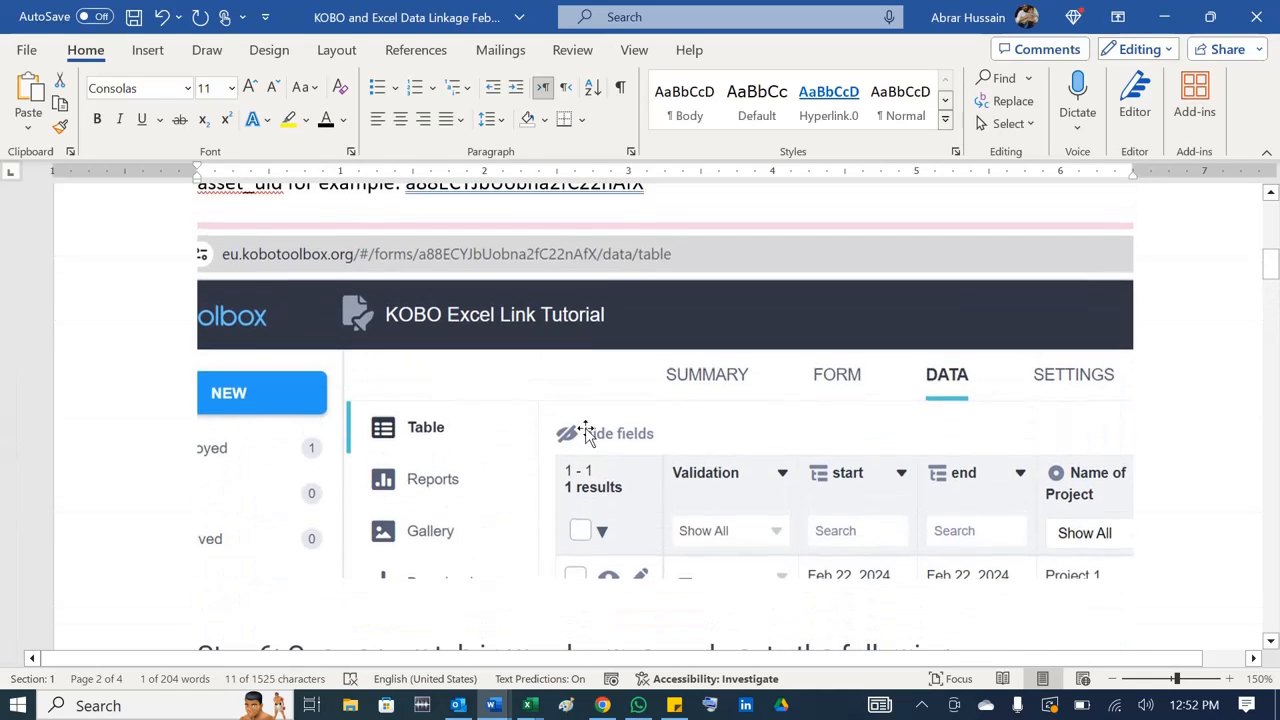
scroll(588, 433, up, 1)
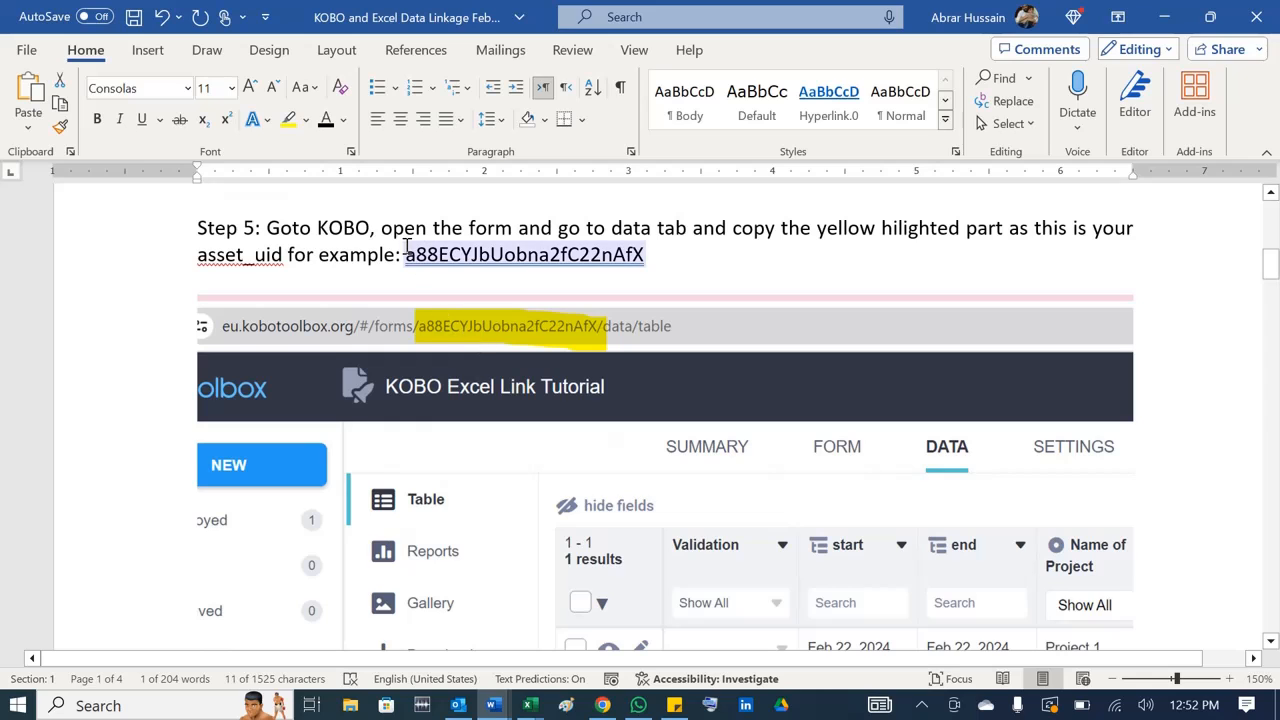
drag(406, 246, 592, 444)
key(ctrl+c)
scroll(626, 466, down, 10)
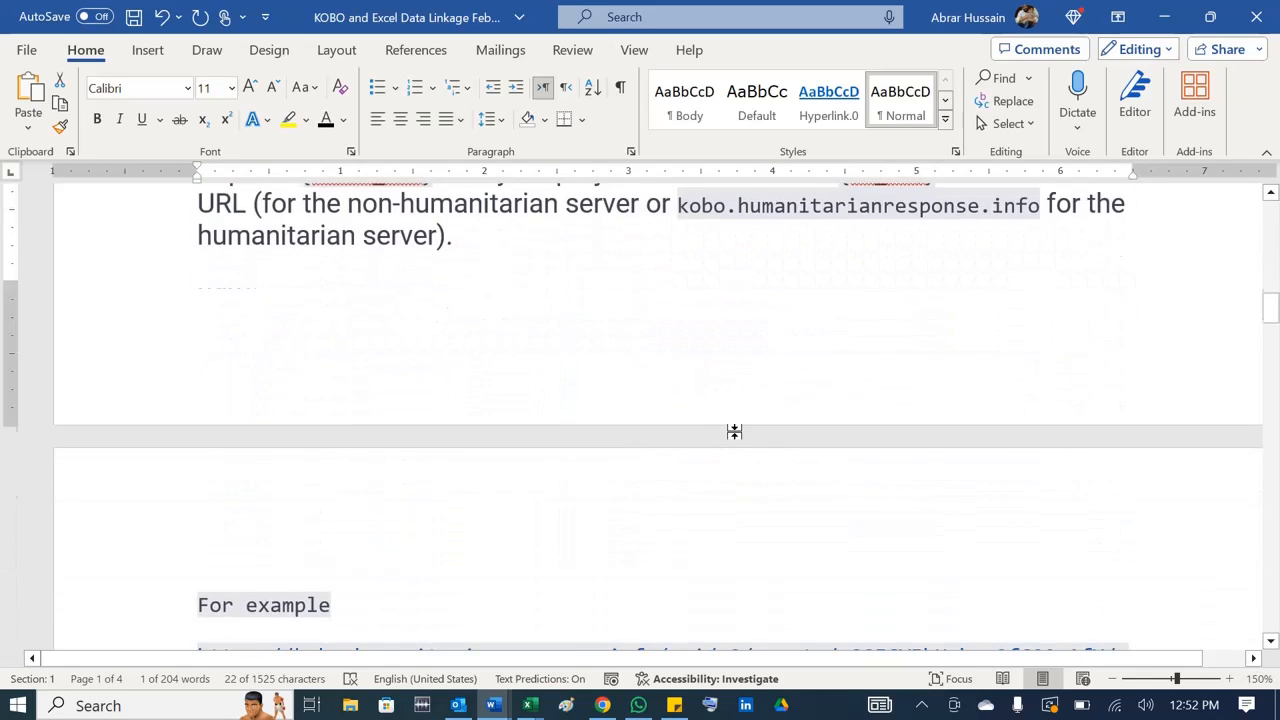
scroll(734, 431, up, 3)
scroll(557, 440, down, 7)
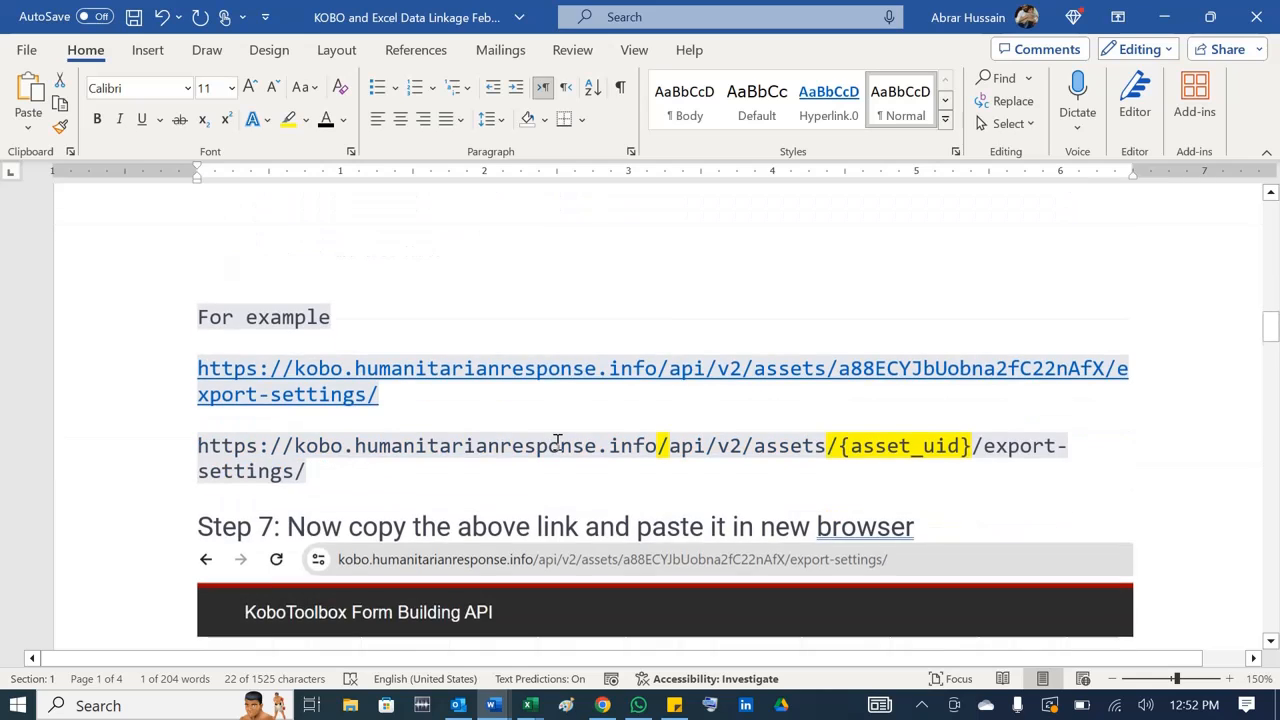
scroll(700, 420, down, 1)
drag(845, 374, 969, 374)
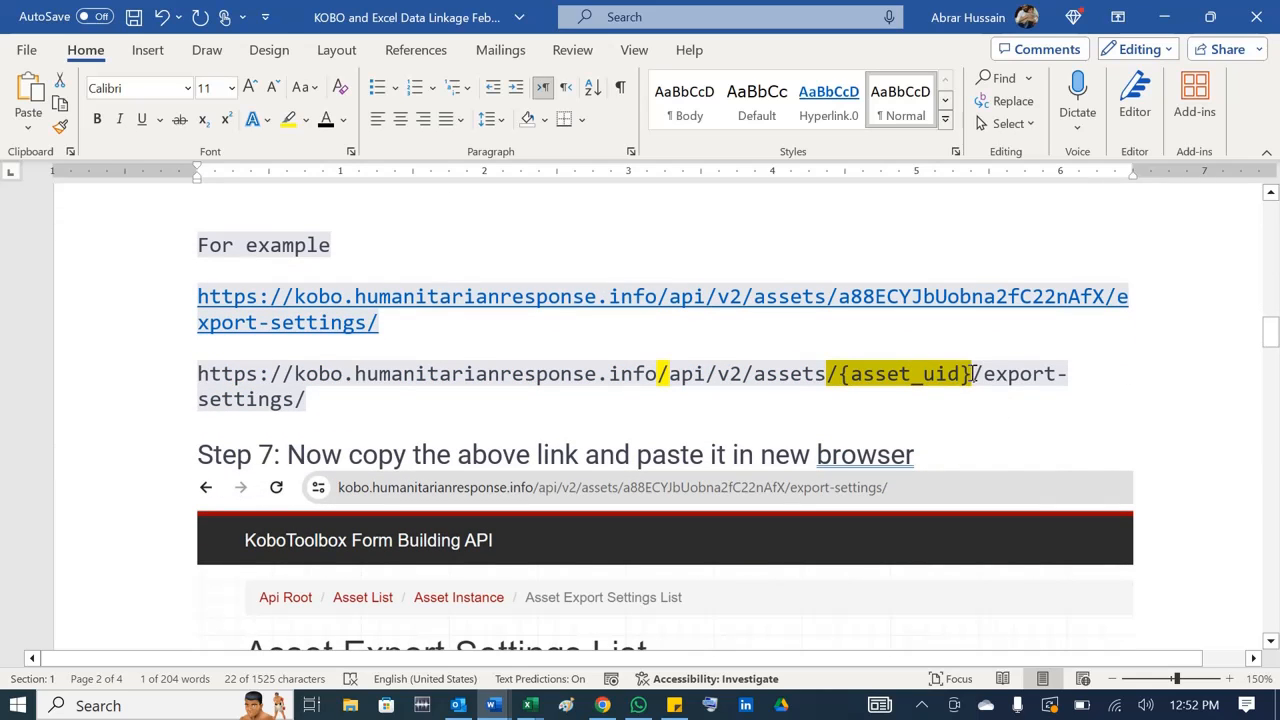
key(ctrl+v)
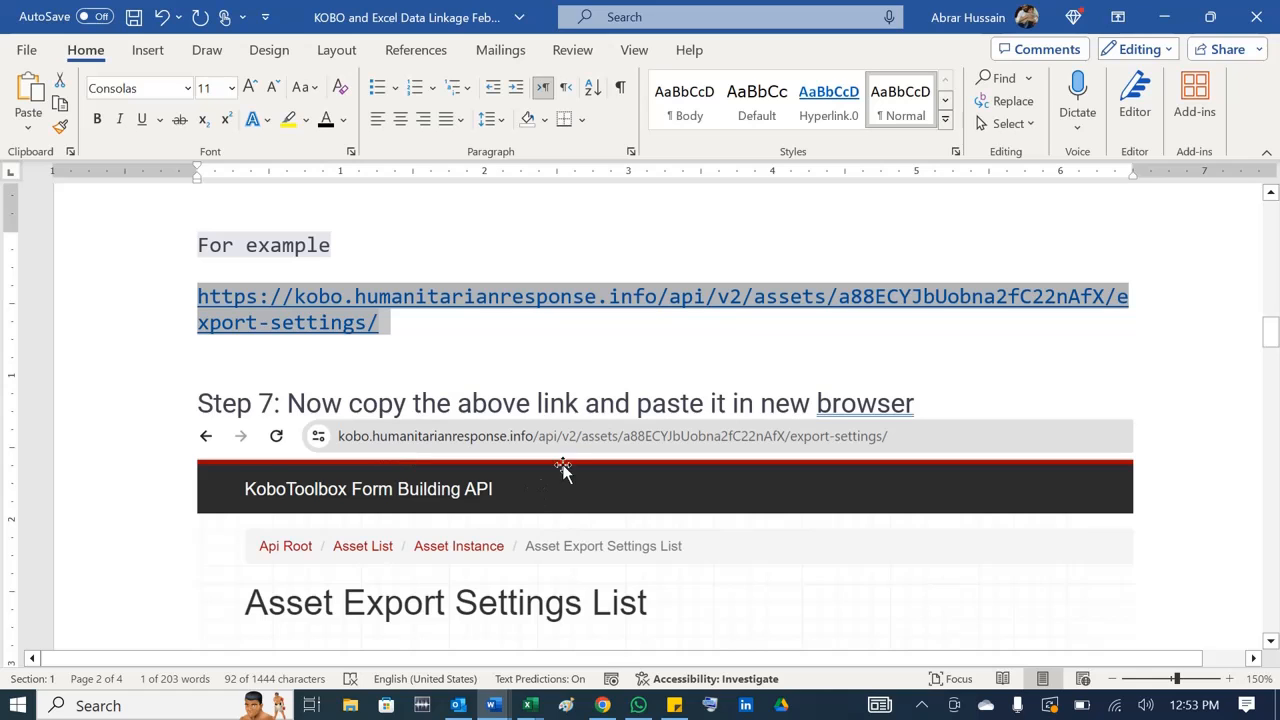
scroll(562, 462, down, 3)
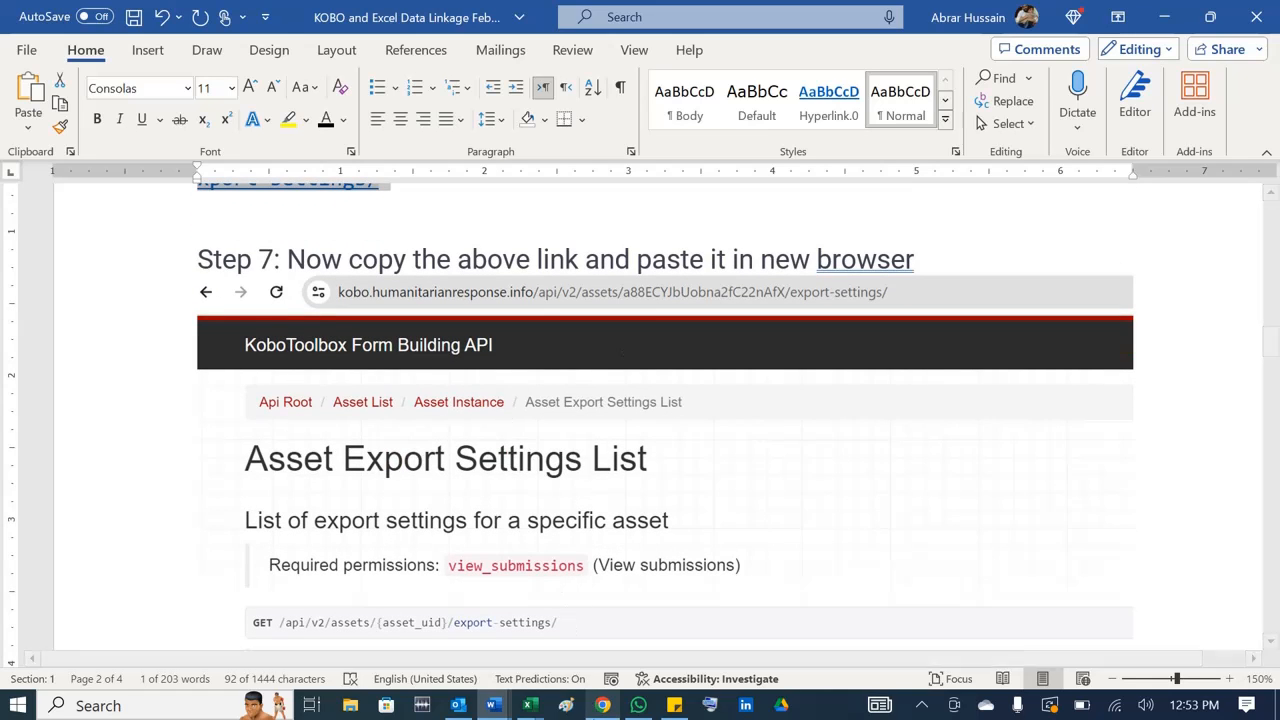
click(602, 705)
click(998, 14)
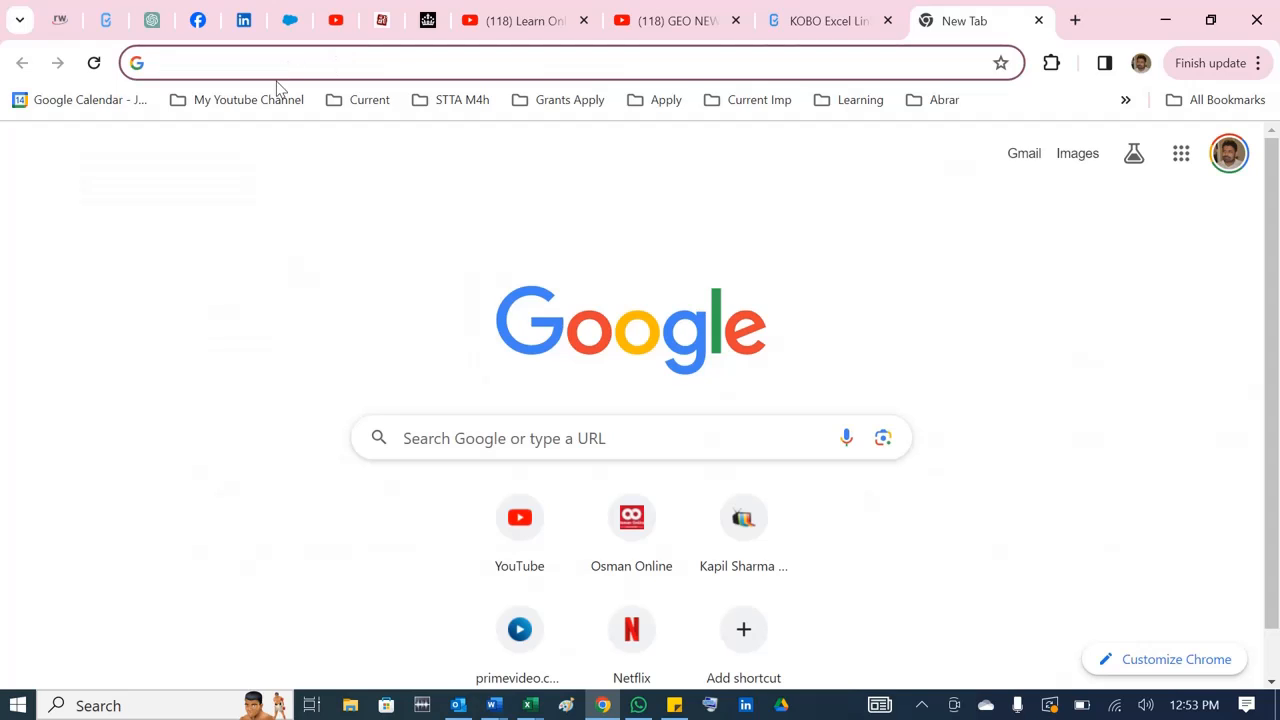
text(https://kobo.humanitarianresponse.info/api/v2/assets/a88ECYJbUobna2fC22nAfX/export-settings/)
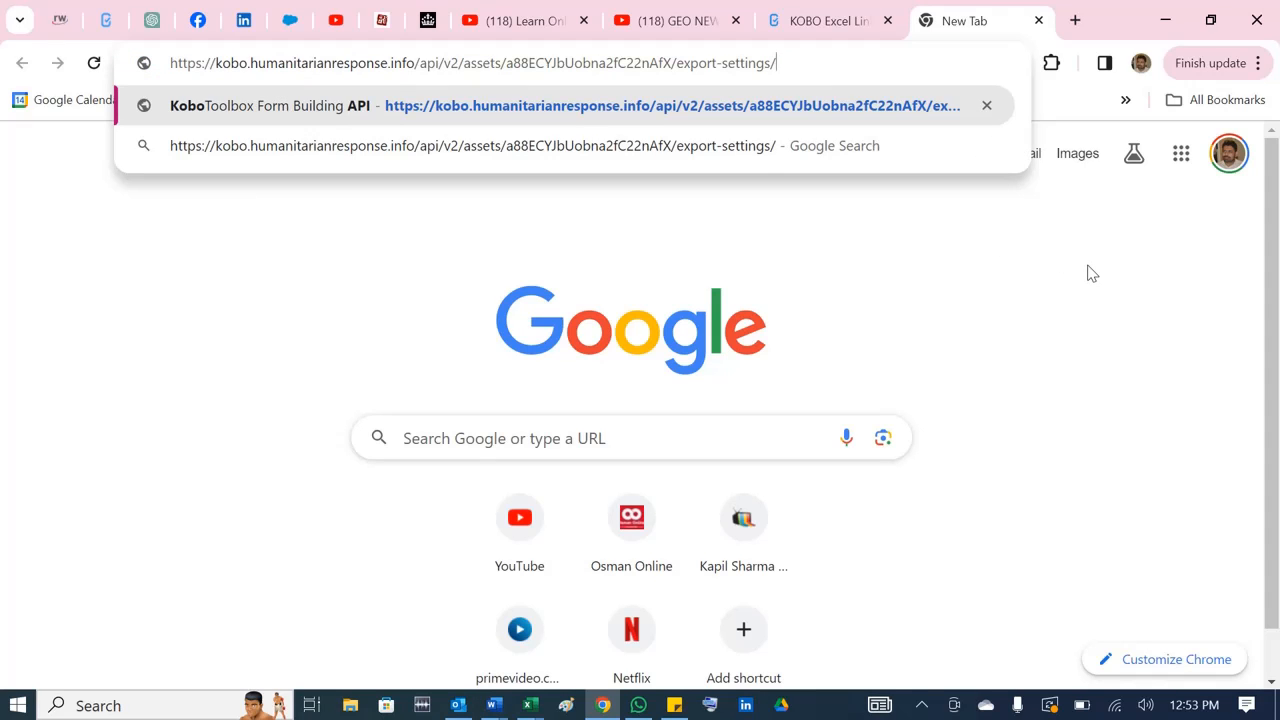
key(Return)
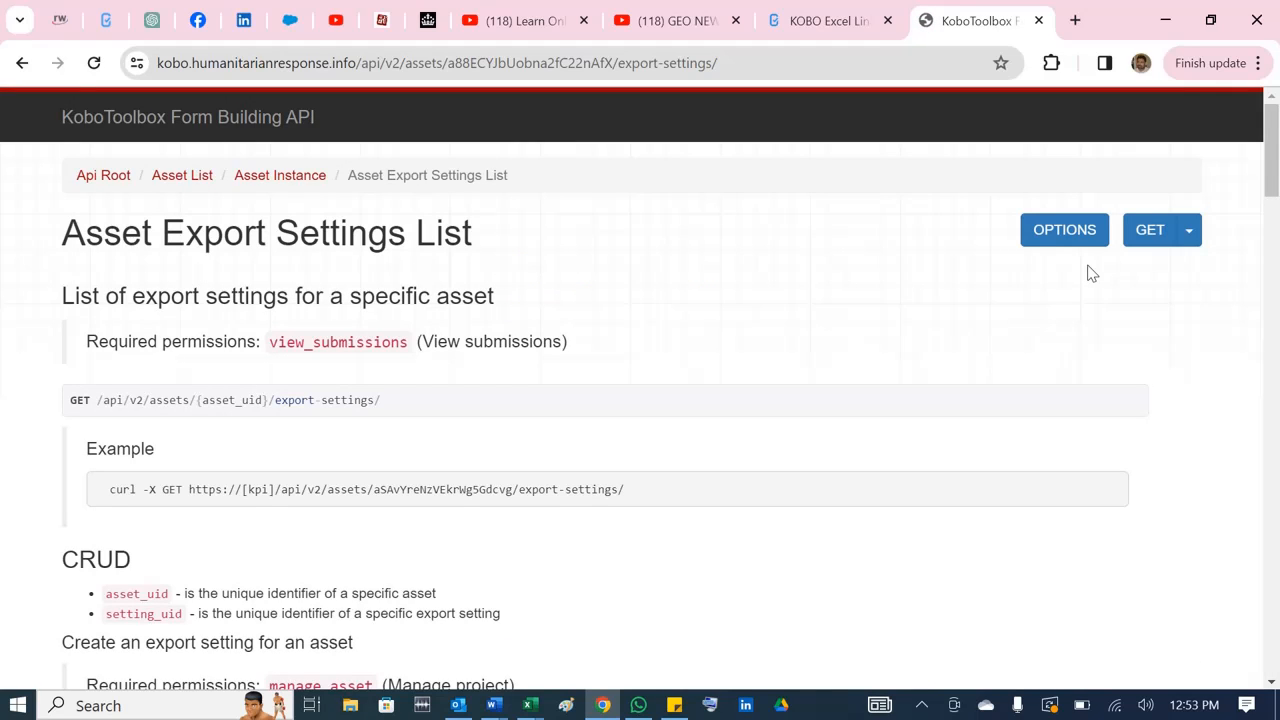
- Find the current endpoint's results on the export-settings page and copy the data_url_csv link address
scroll(334, 491, down, 6)
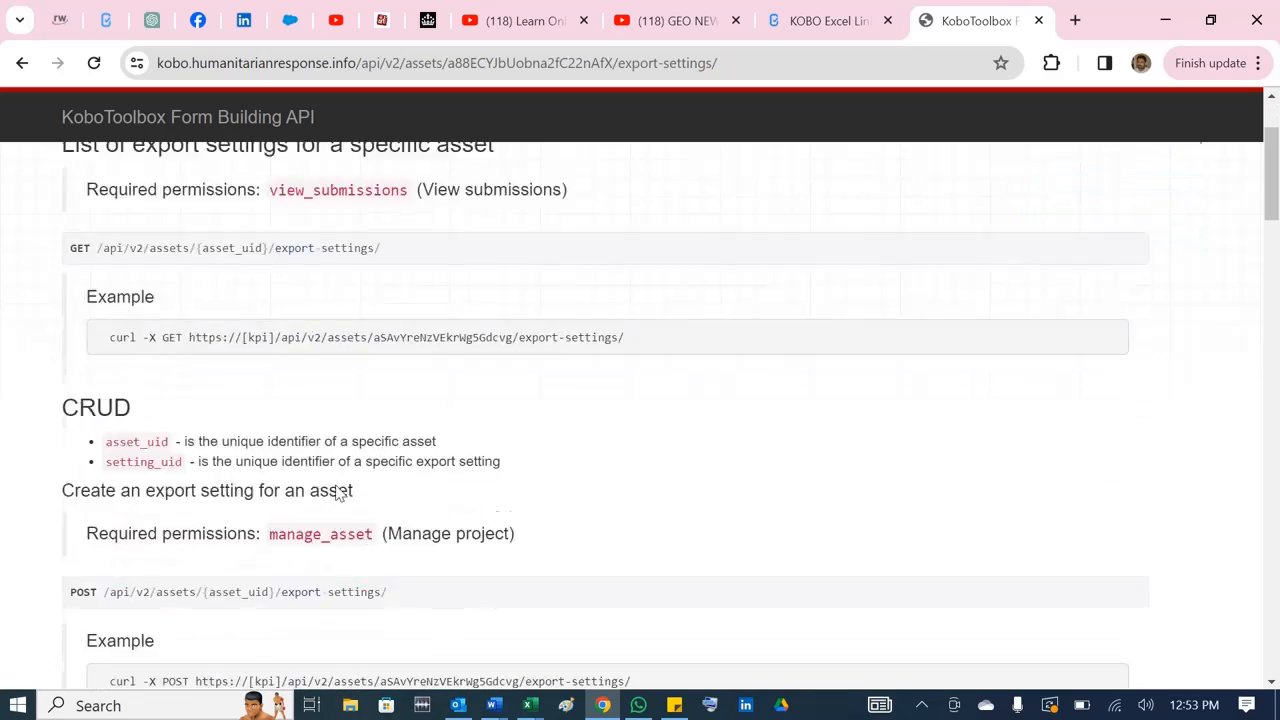
scroll(343, 473, down, 15)
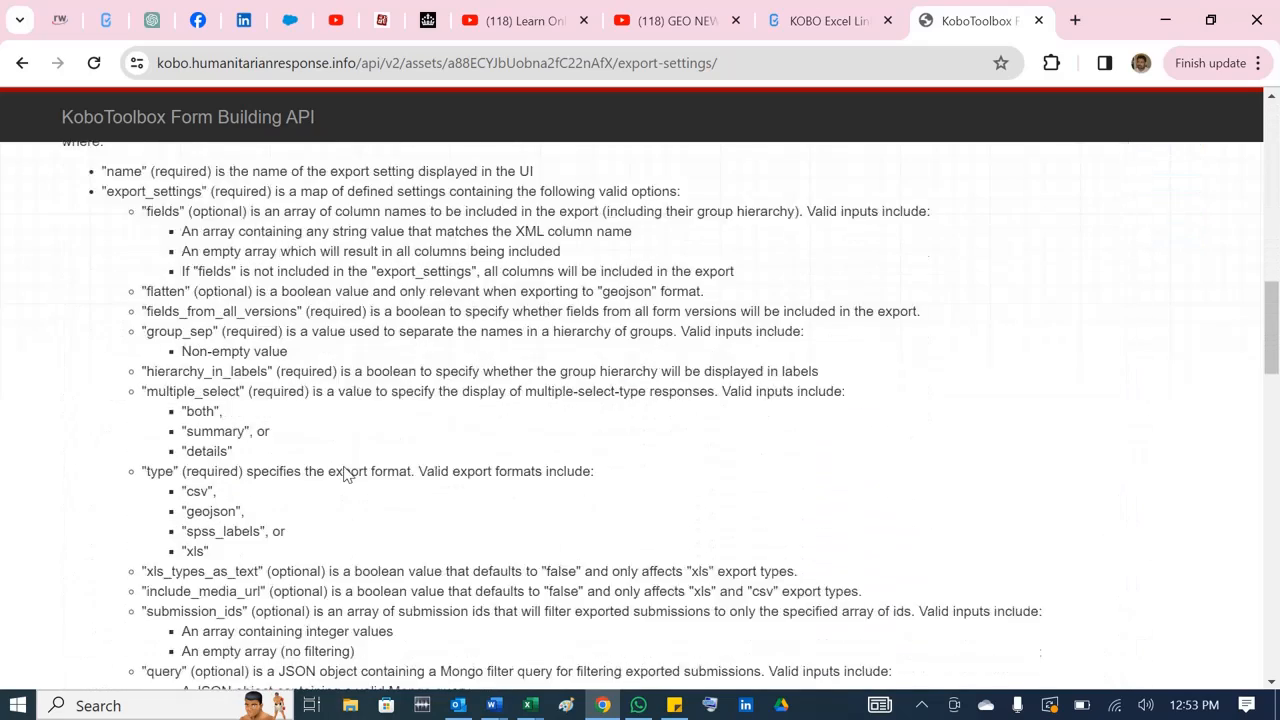
scroll(342, 465, down, 6)
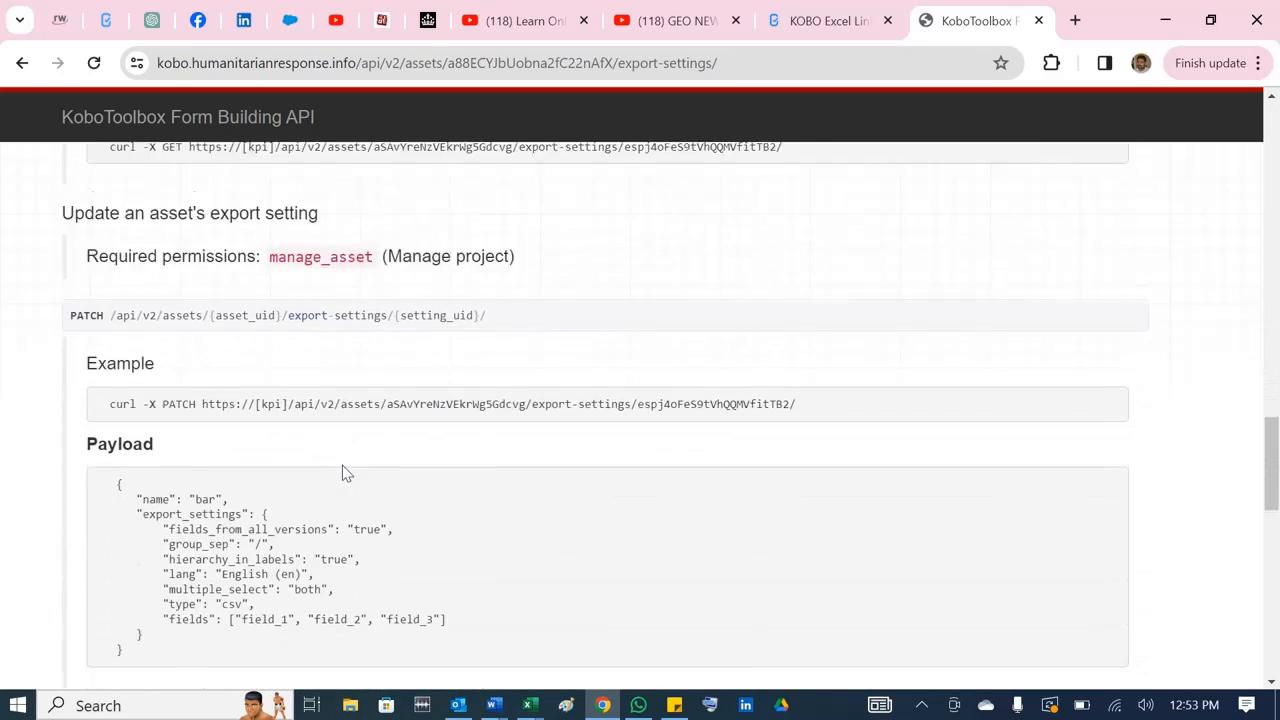
scroll(343, 465, down, 5)
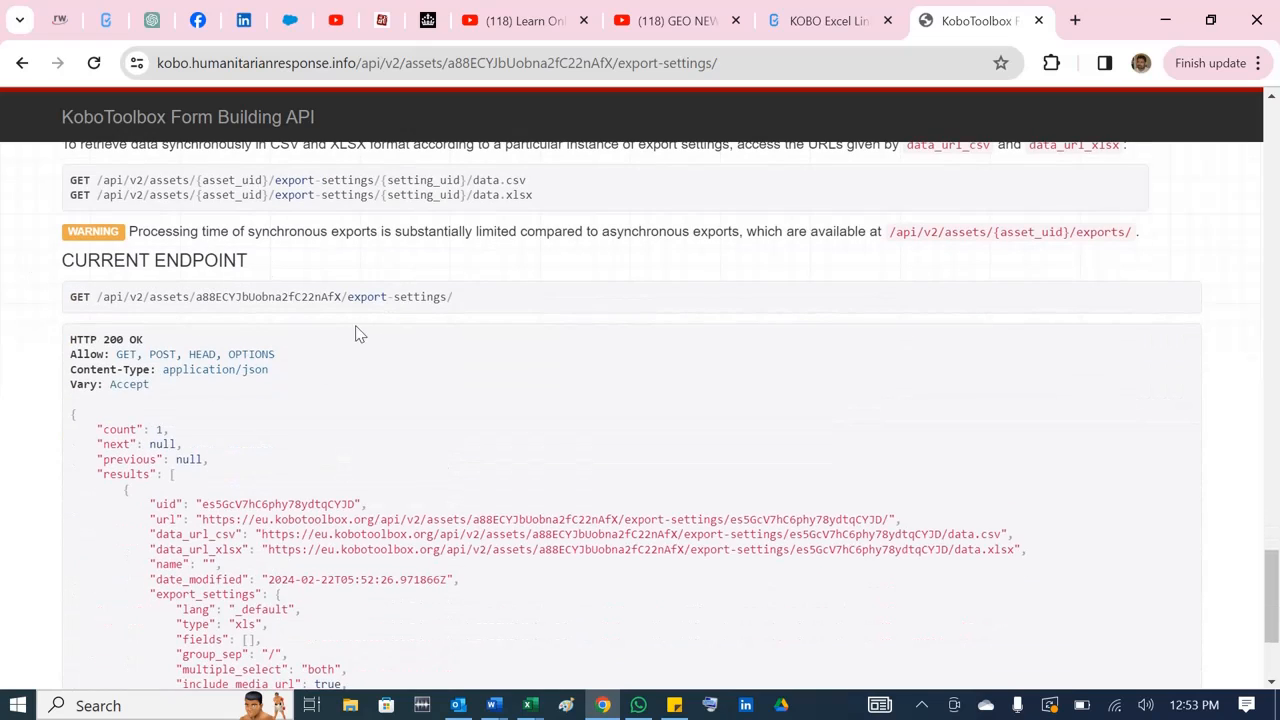
drag(68, 296, 176, 296)
scroll(343, 470, down, 1)
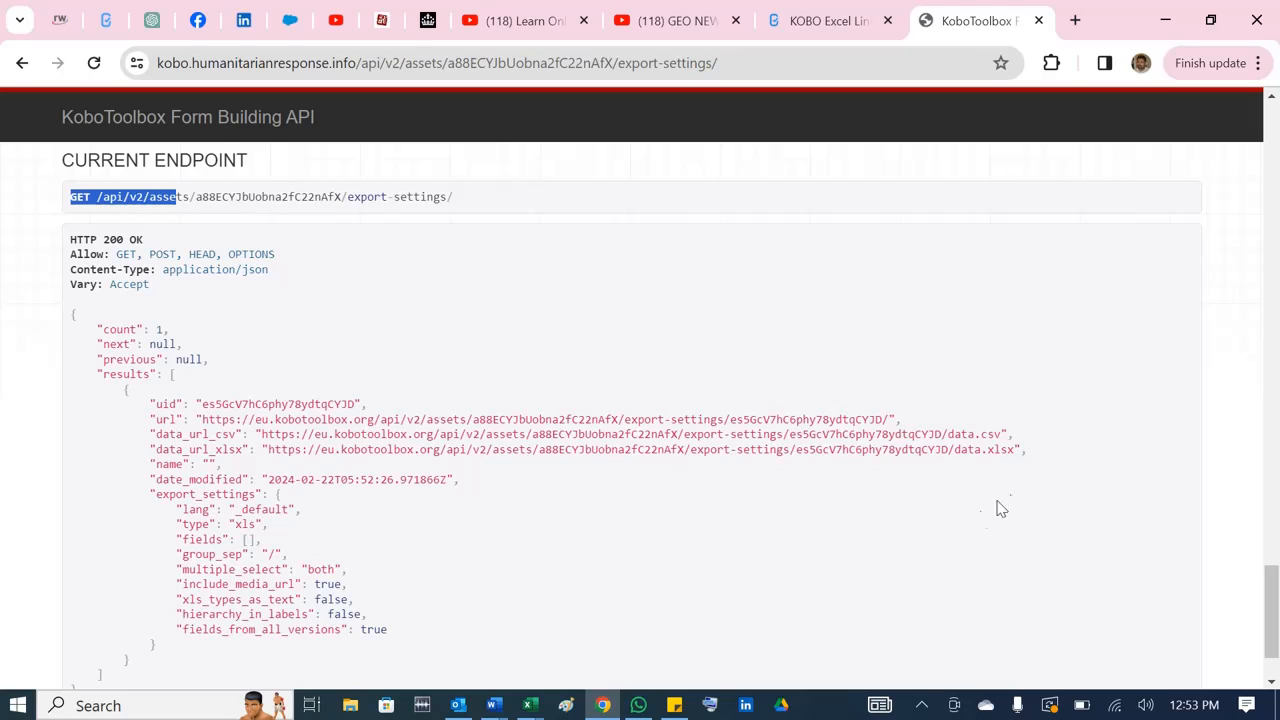
right_click(268, 441)
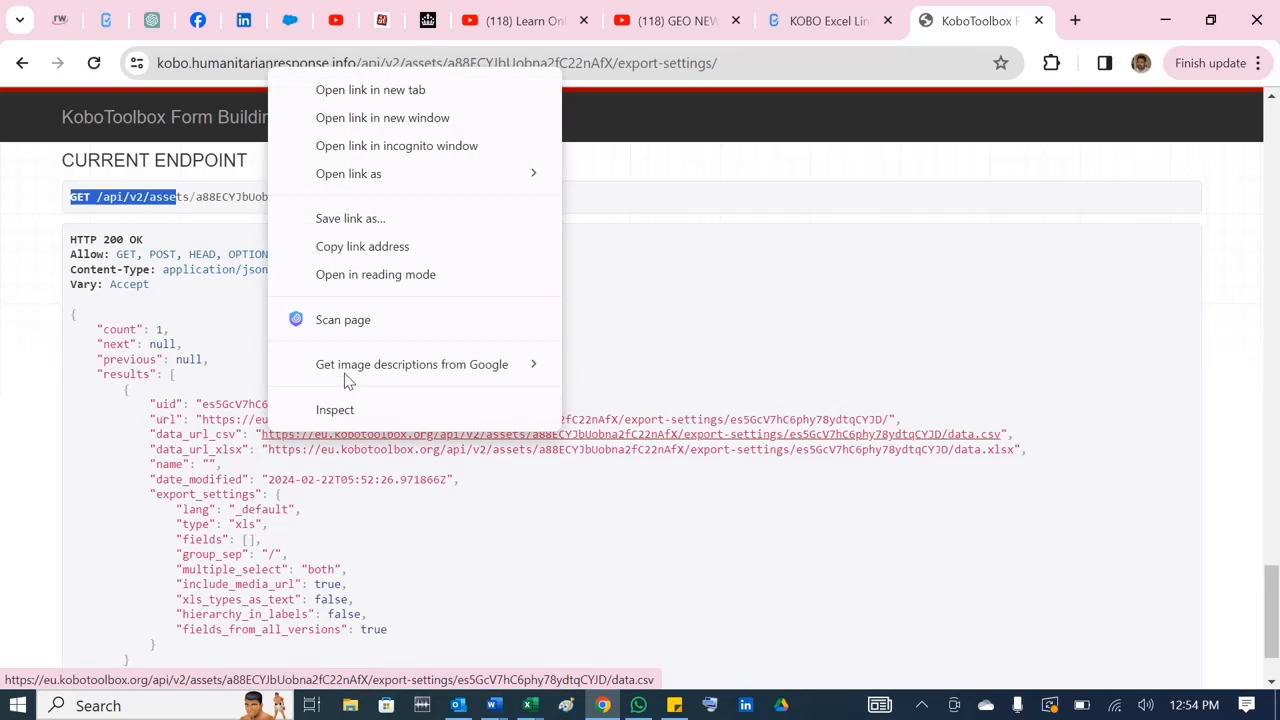
click(403, 249)
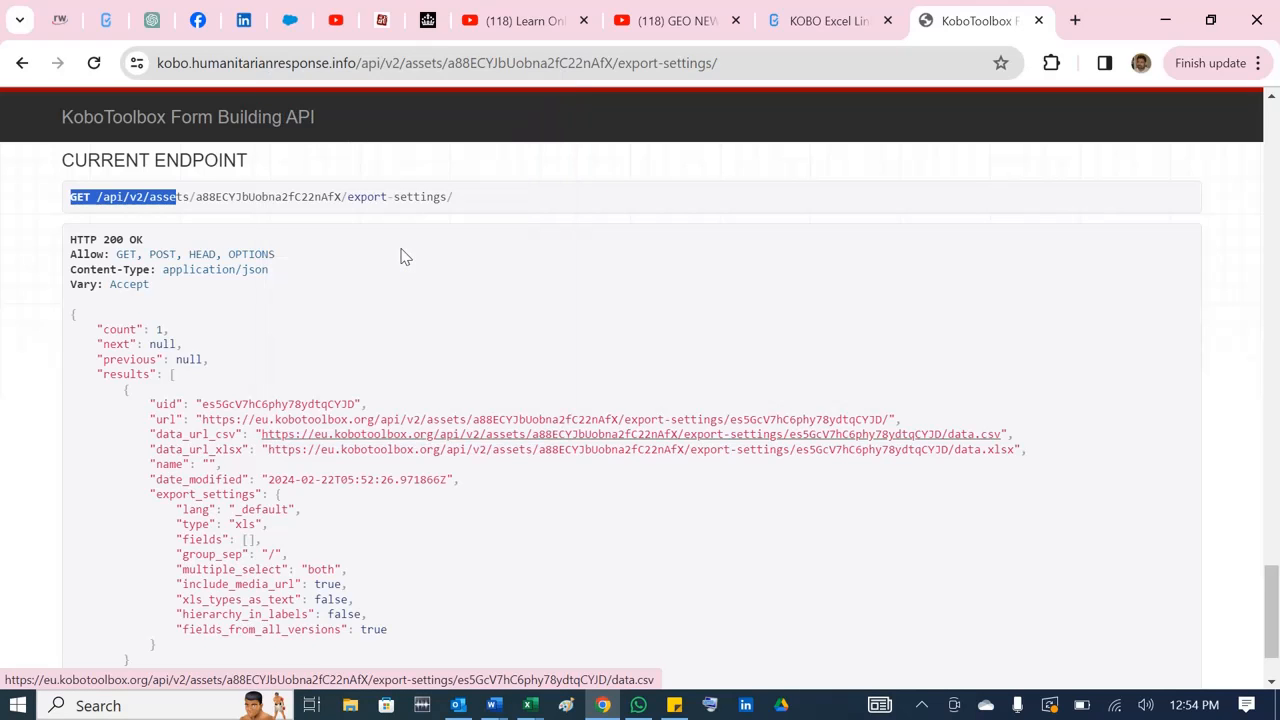
- Switch to the Excel workbook "KOBO Excel Linkage Database working" and add a new blank worksheet after DB
key(alt+Tab)
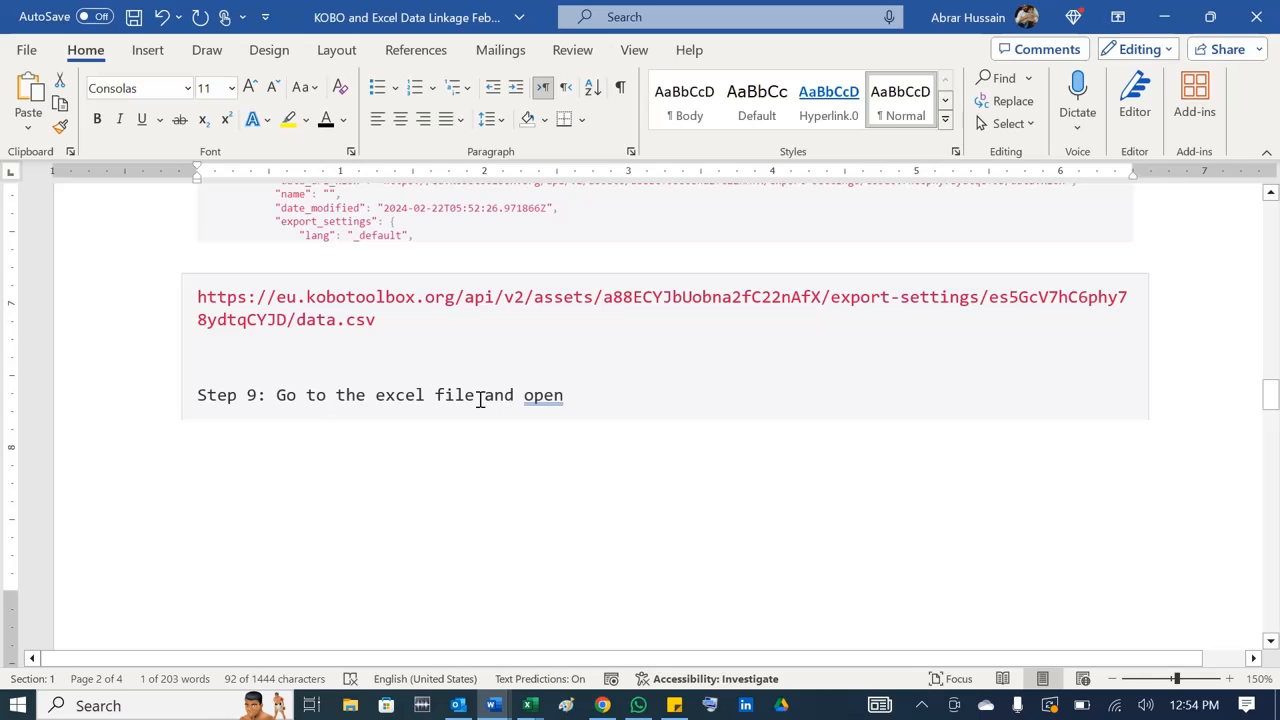
click(529, 705)
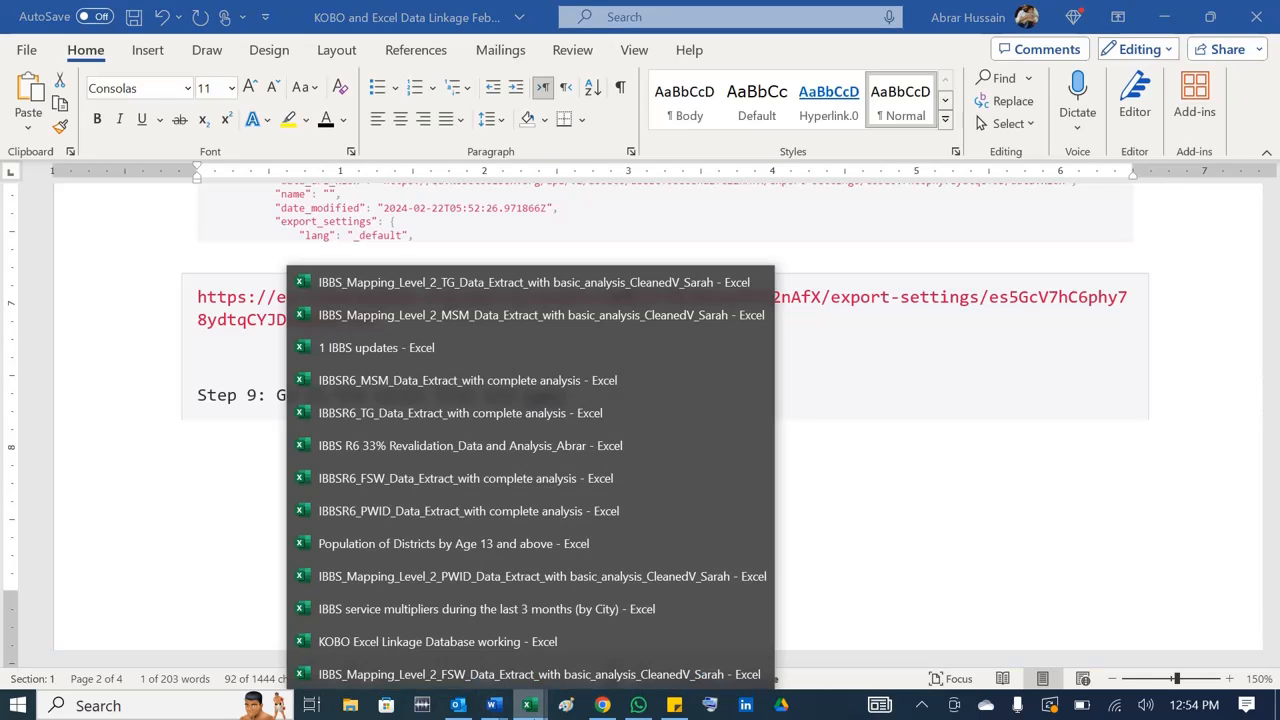
click(470, 640)
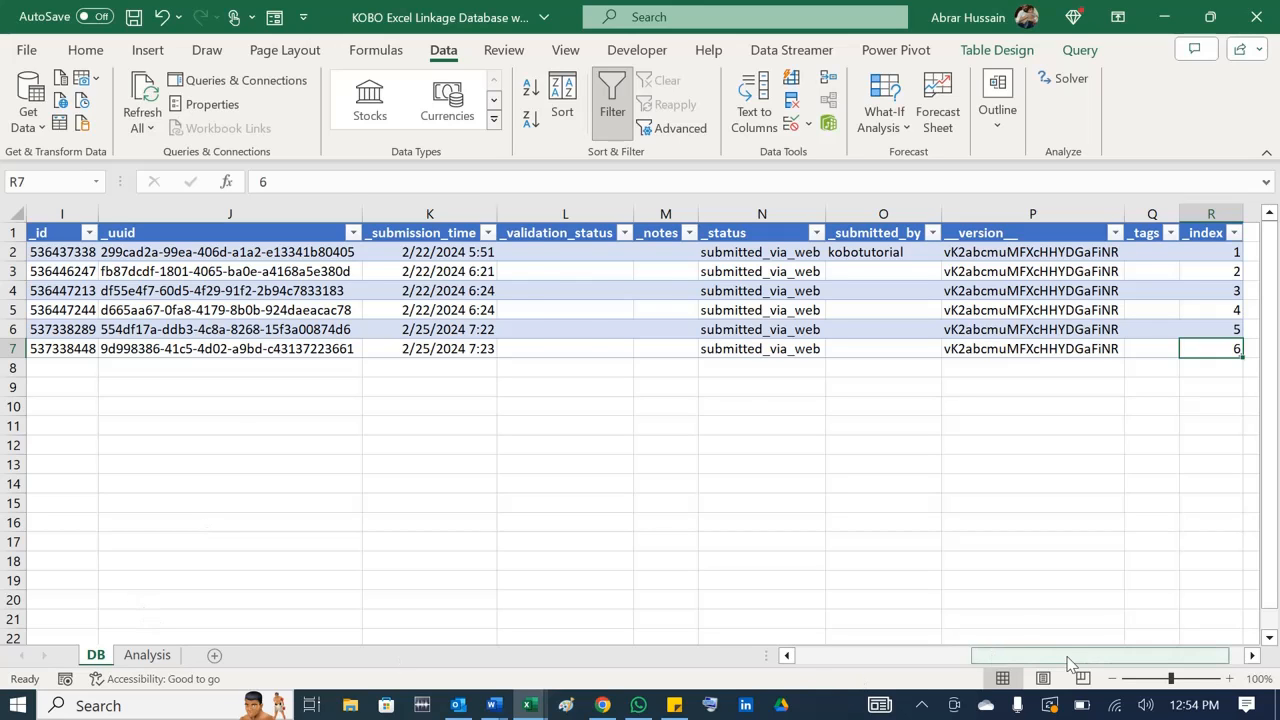
drag(1079, 656, 895, 656)
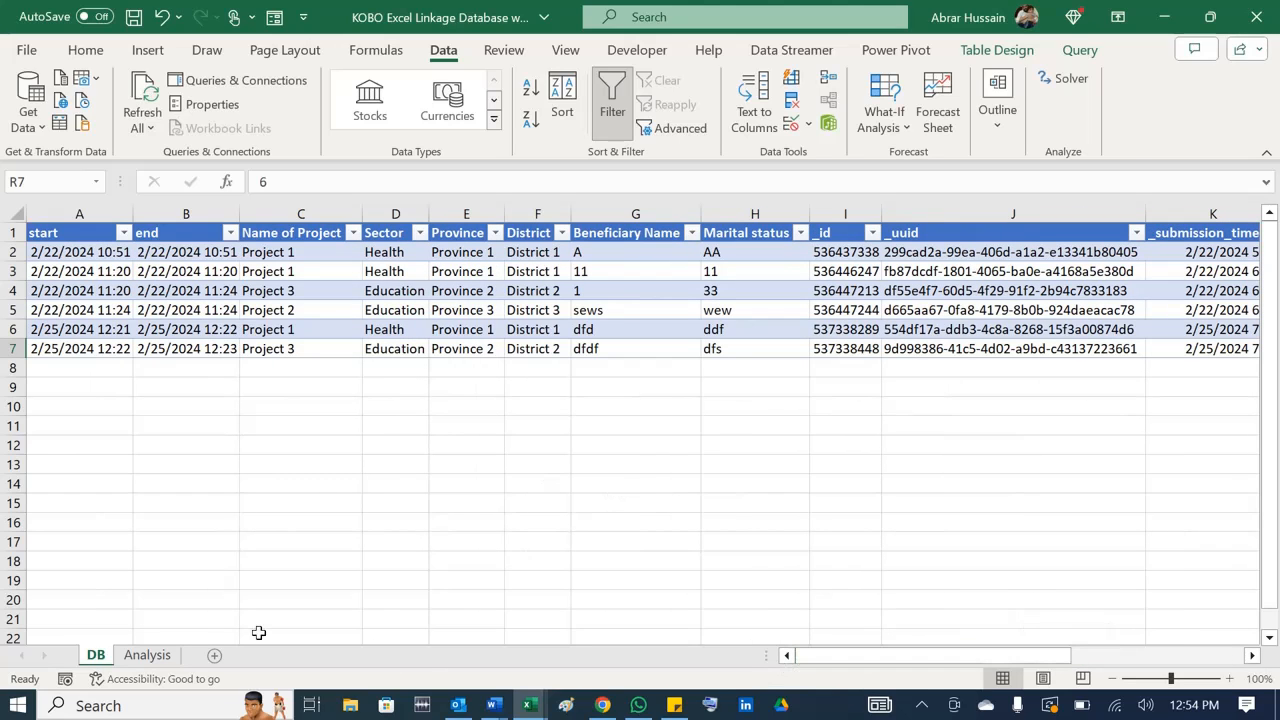
click(213, 655)
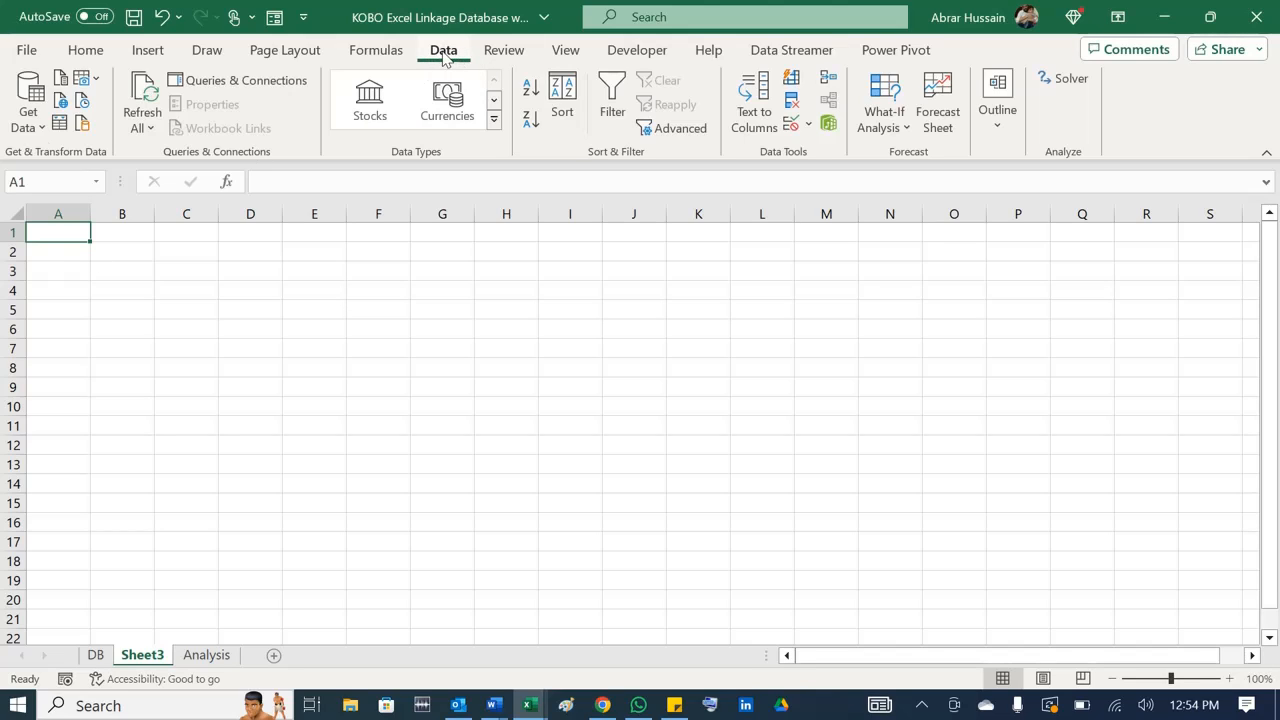
- Start a data import from the web and enter the copied data.csv link as the source URL
click(27, 128)
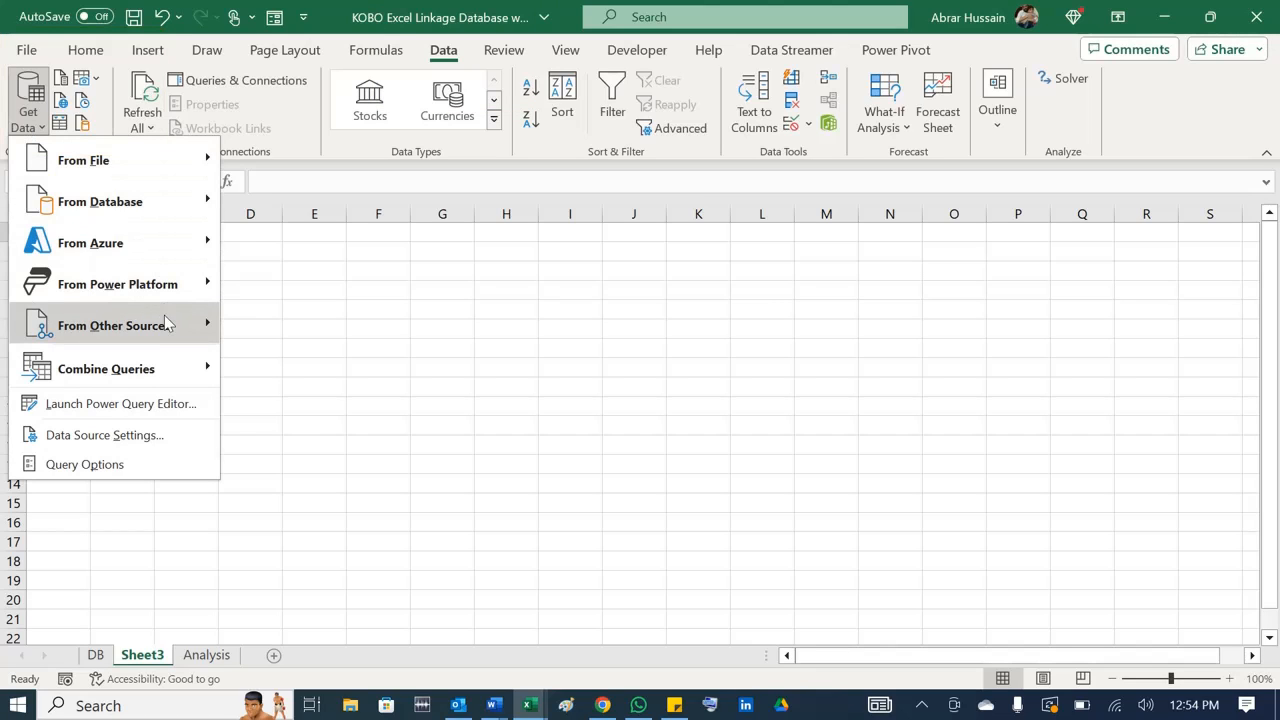
mouse_move(166, 334)
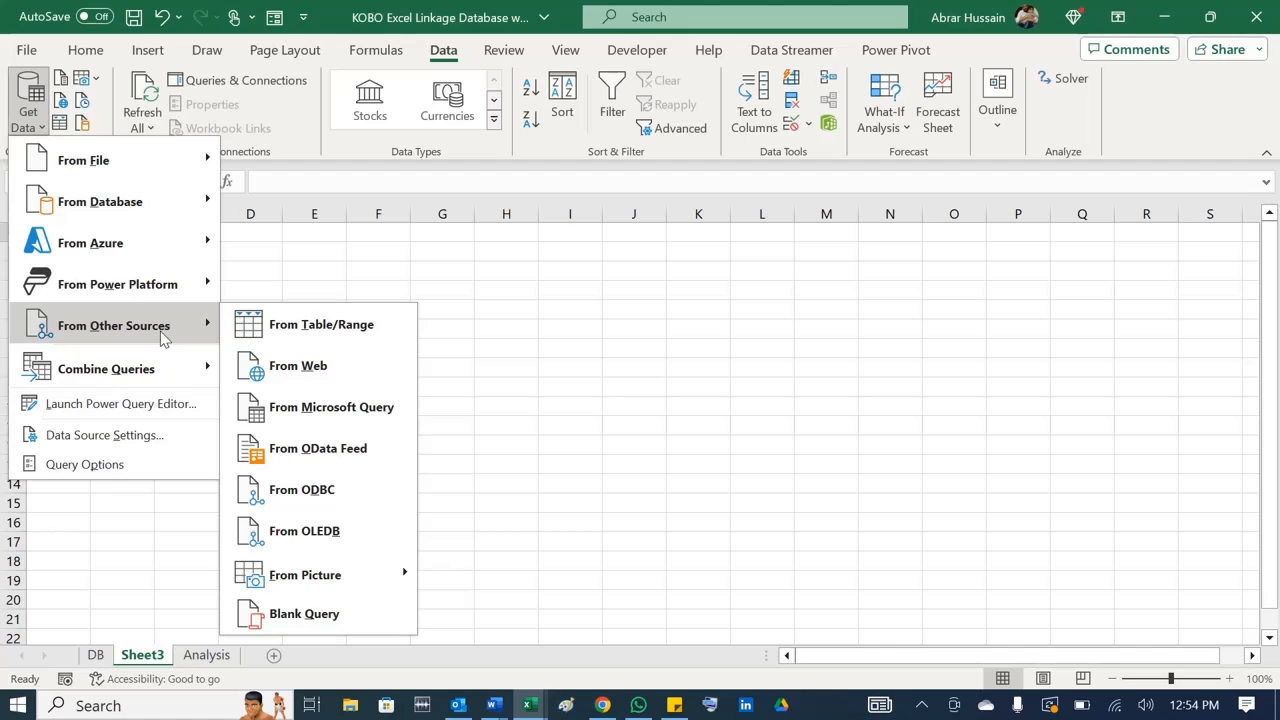
click(322, 378)
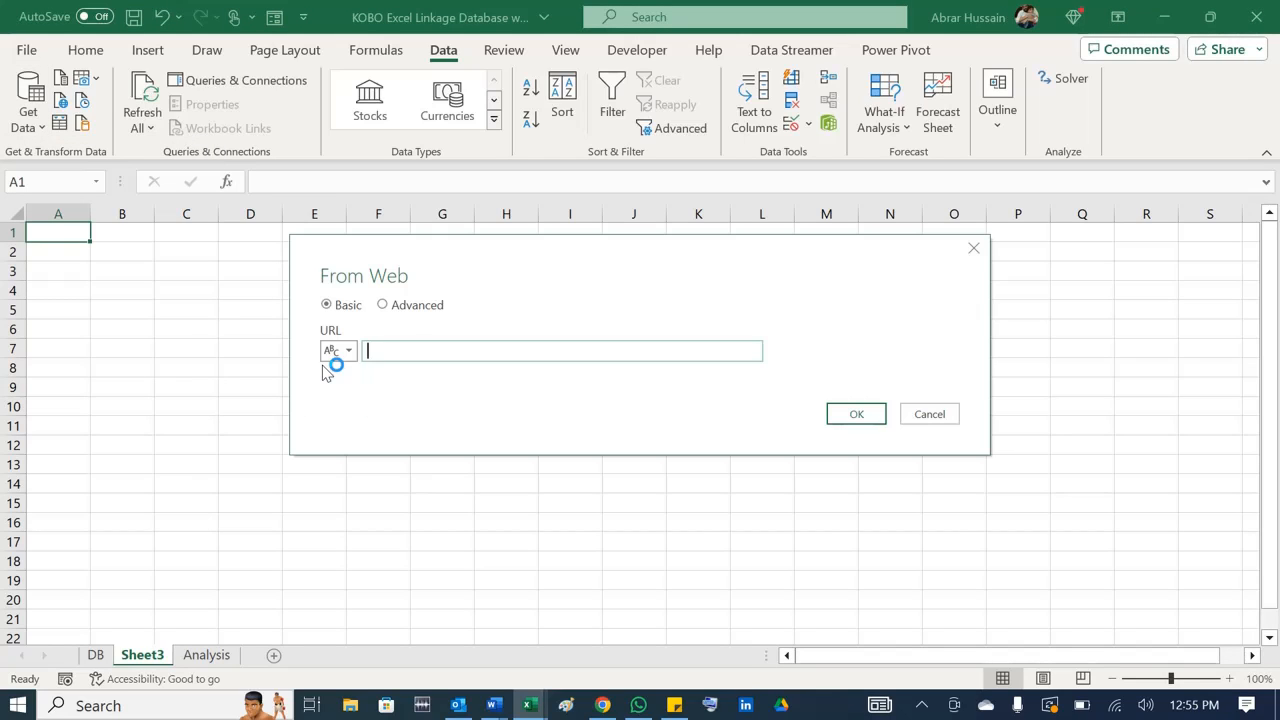
key(ctrl+v)
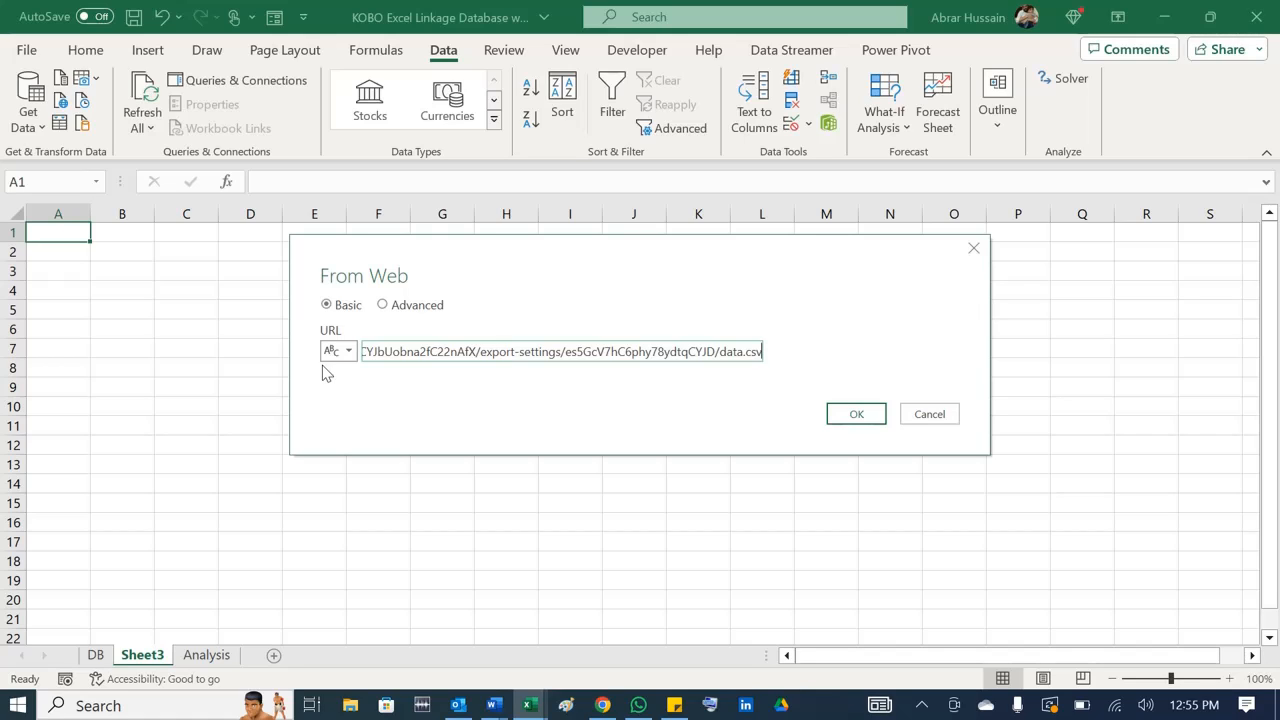
- Check the pasted data.csv URL along its full length
key(ctrl+Left)
key(ctrl+Left)
key(ctrl+Left)
key(ctrl+Left)
key(ctrl+Left)
key(ctrl+Left)
key(ctrl+Left)
key(ctrl+Left)
key(ctrl+Left)
key(ctrl+Left)
key(ctrl+Left)
key(ctrl+Left)
key(ctrl+Left)
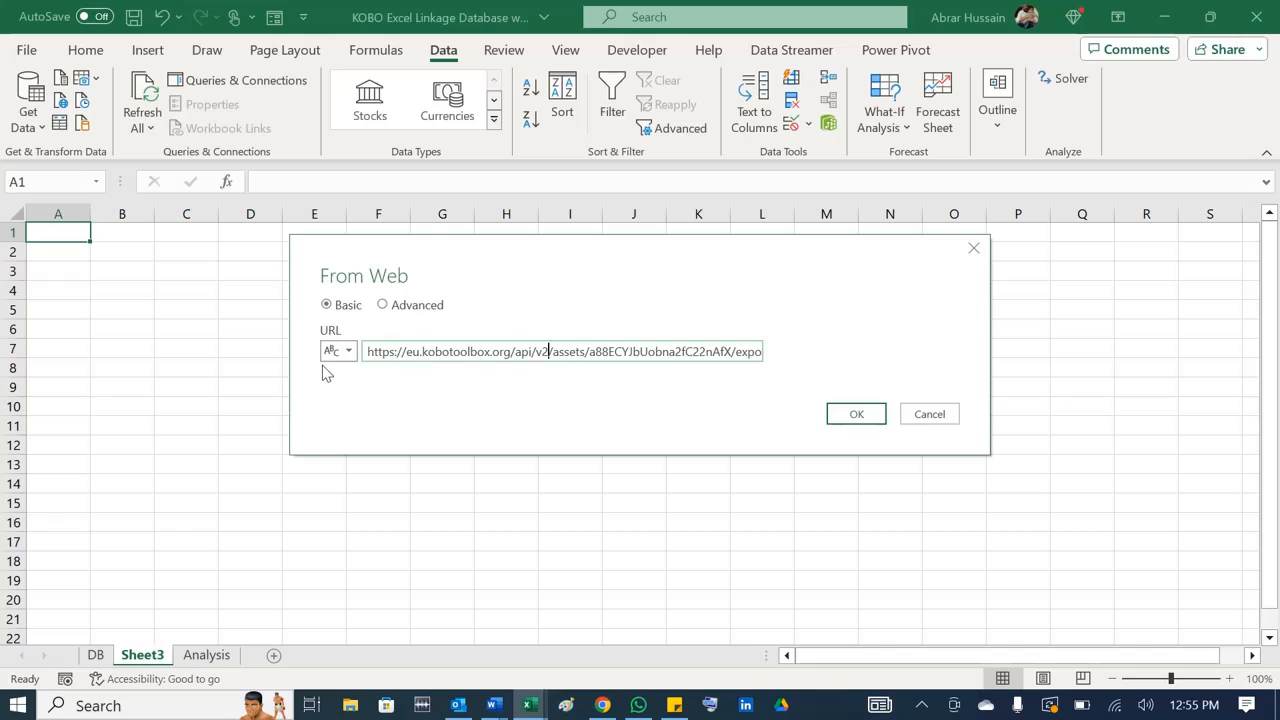
key(ctrl+Right)
key(ctrl+Right)
key(ctrl+Right)
key(ctrl+Right)
key(ctrl+Right)
key(ctrl+Right)
key(ctrl+Right)
key(ctrl+Right)
key(ctrl+Right)
key(ctrl+Right)
key(ctrl+Right)
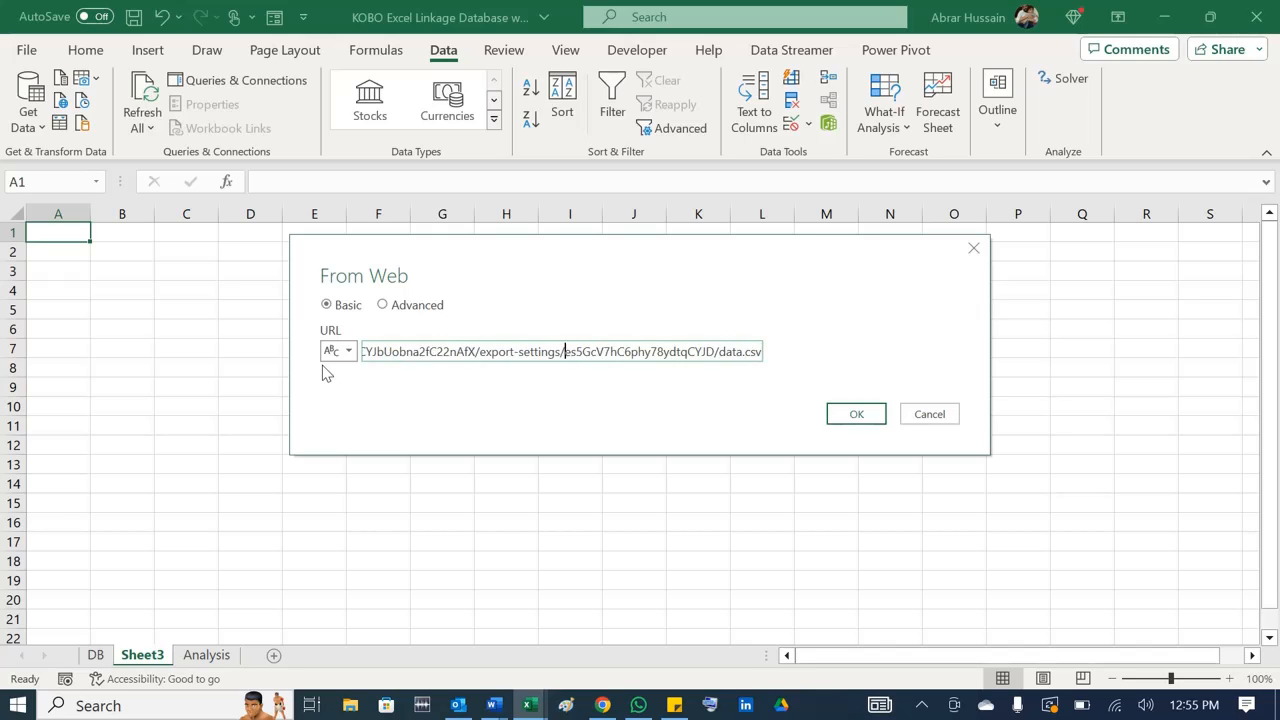
key(ctrl+Left)
key(ctrl+Left)
key(ctrl+Left)
key(ctrl+Left)
key(ctrl+Left)
key(ctrl+Left)
key(ctrl+Left)
key(ctrl+Left)
key(ctrl+Left)
key(ctrl+Left)
key(ctrl+Left)
key(ctrl+Left)
key(ctrl+Left)
key(ctrl+Left)
key(ctrl+Left)
key(ctrl+Left)
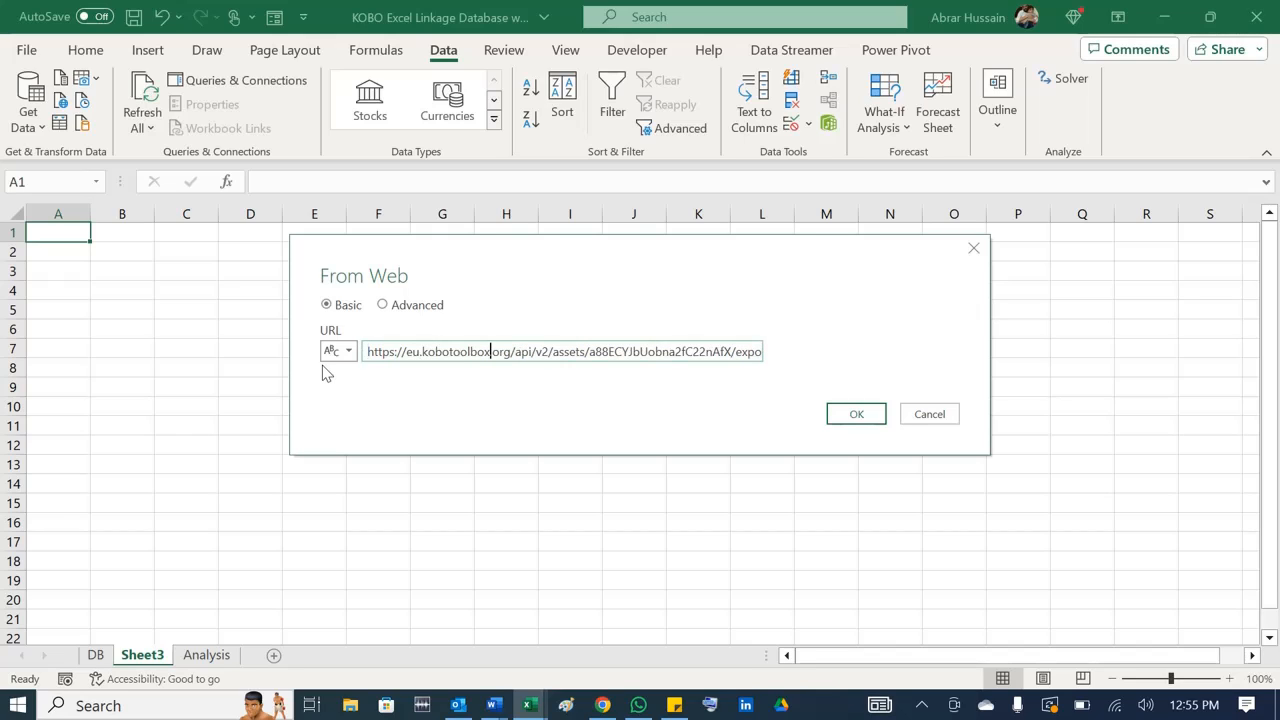
key(ctrl+Right)
key(ctrl+Right)
key(ctrl+Right)
key(ctrl+Right)
key(ctrl+Right)
key(ctrl+Right)
key(ctrl+Right)
key(ctrl+Right)
key(ctrl+Right)
key(ctrl+Right)
key(ctrl+Right)
key(ctrl+Right)
key(ctrl+Right)
key(ctrl+Right)
key(ctrl+Right)
key(ctrl+Right)
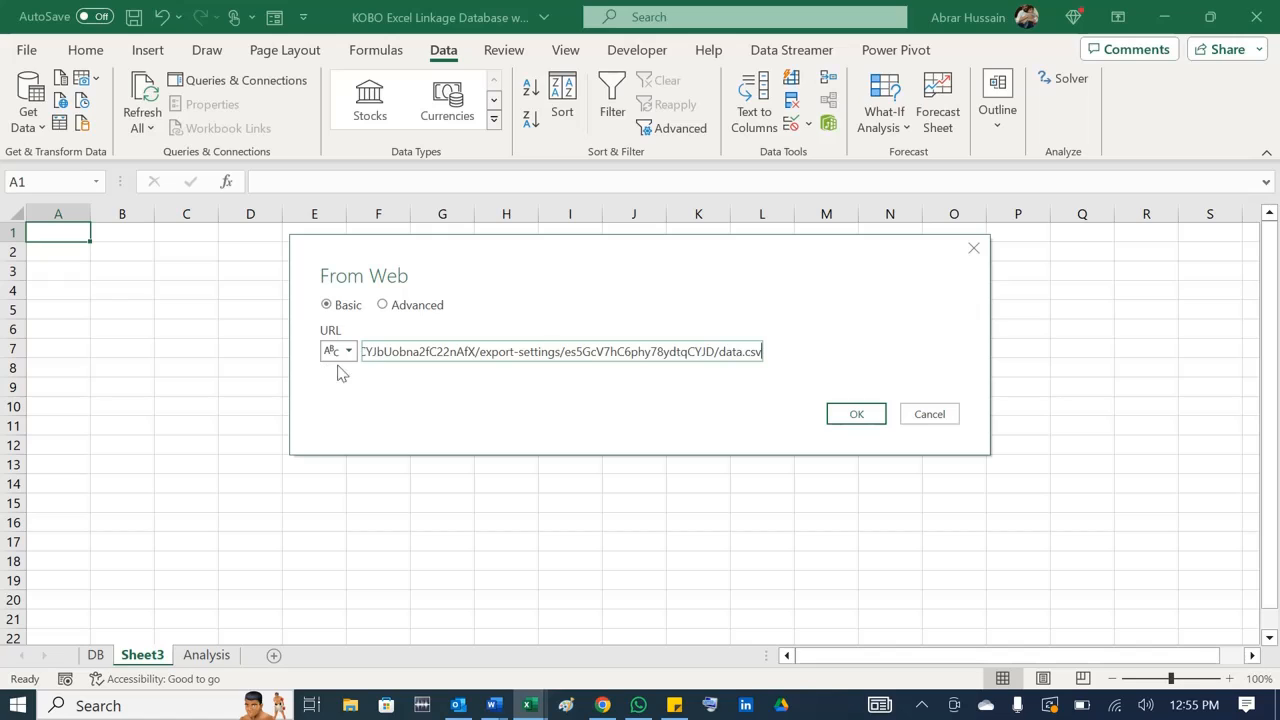
- Connect to the URL and load the data as a table into the existing worksheet at Sheet3 cell A1, then close the queries pane
click(871, 420)
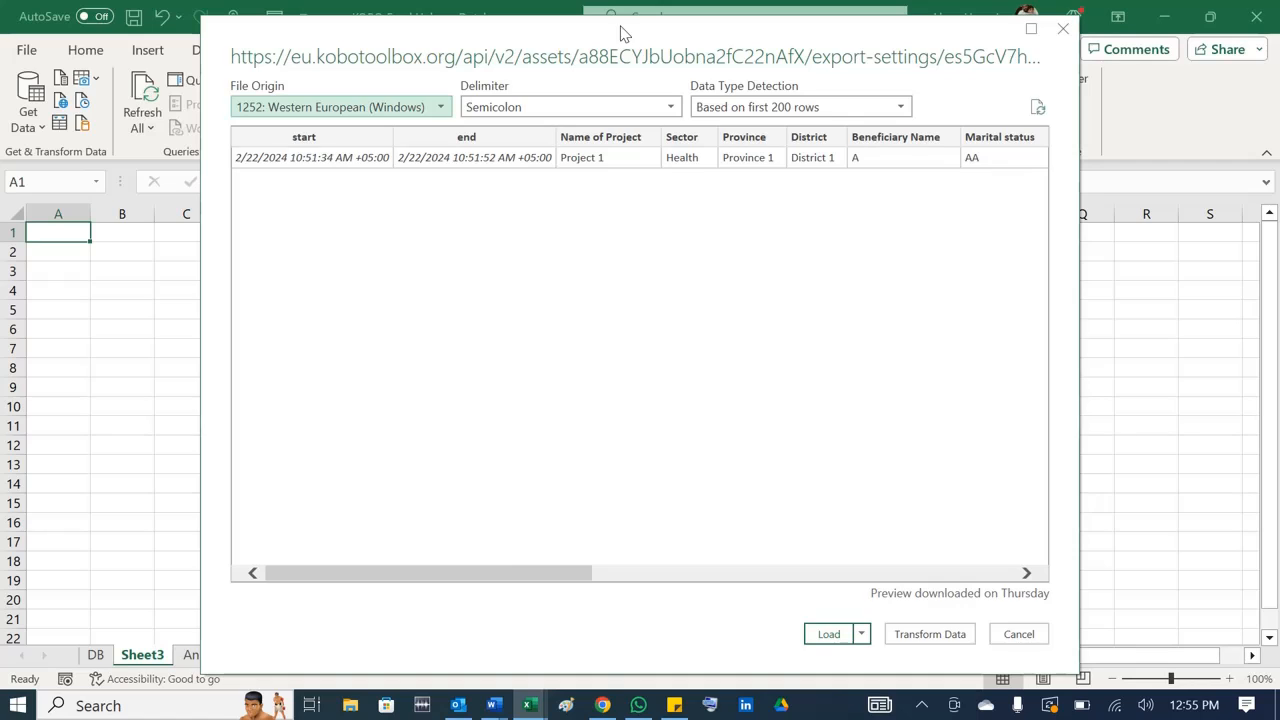
drag(620, 33, 581, 18)
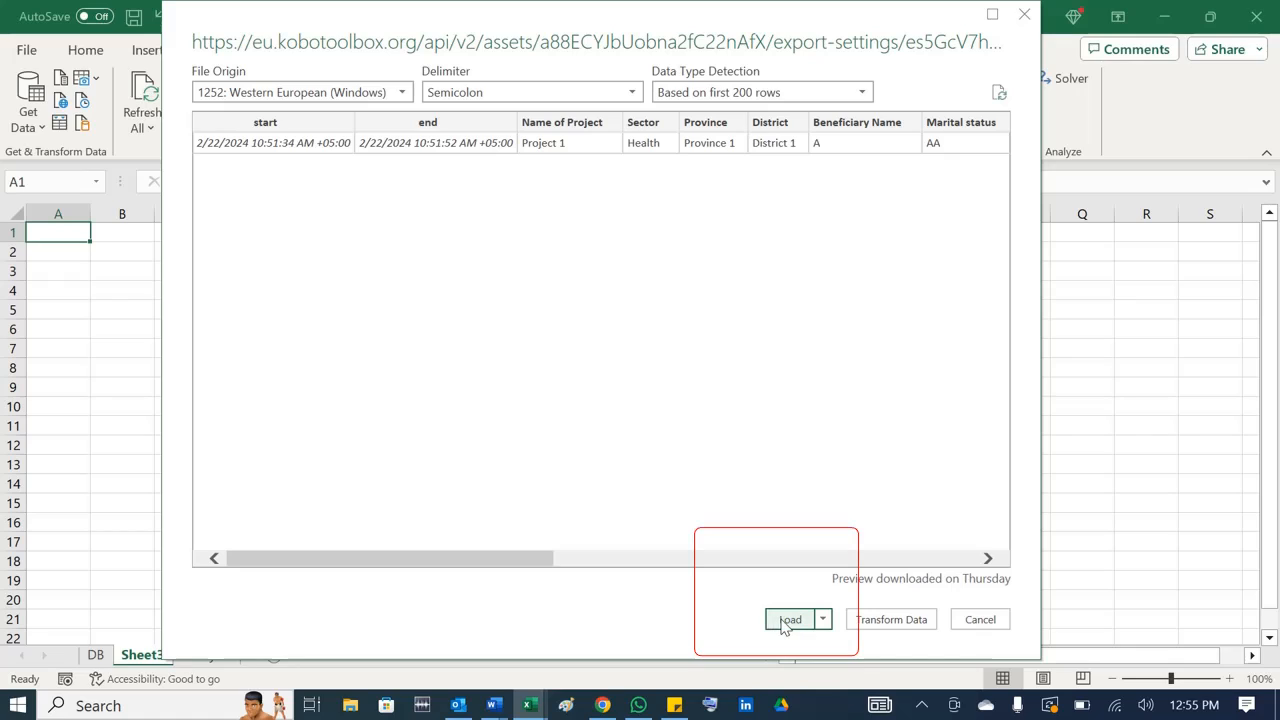
click(822, 620)
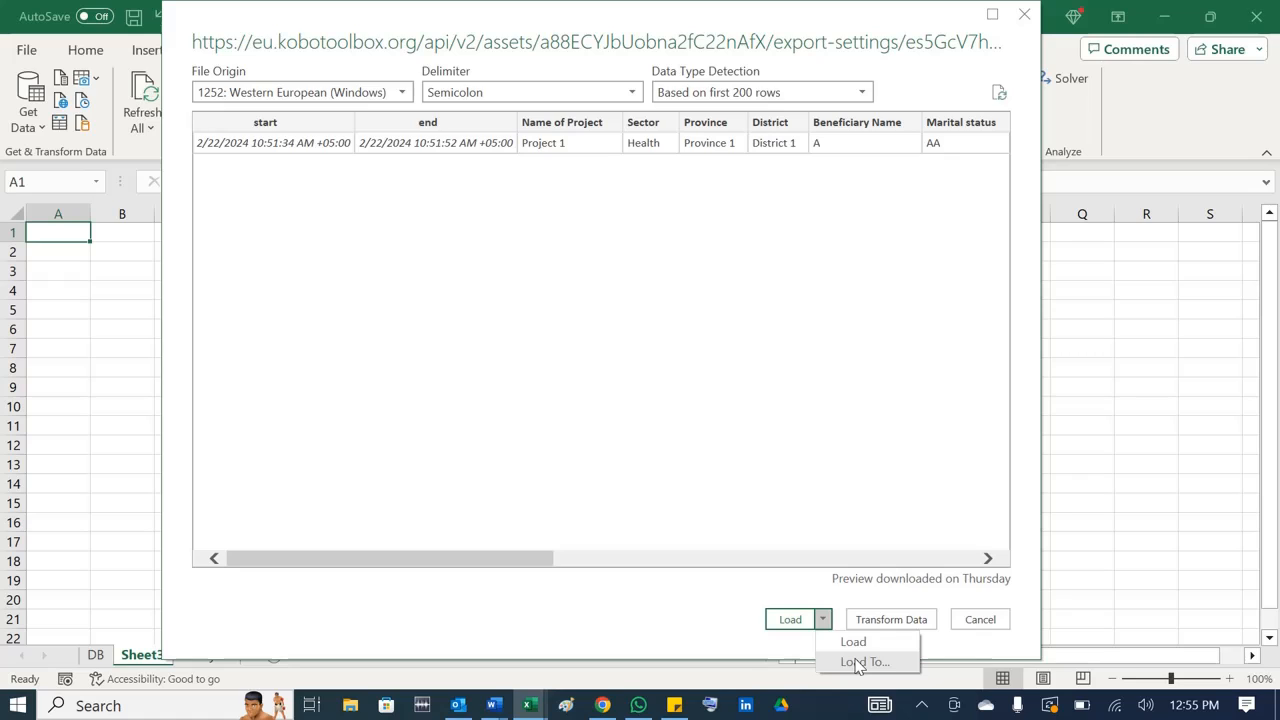
click(857, 663)
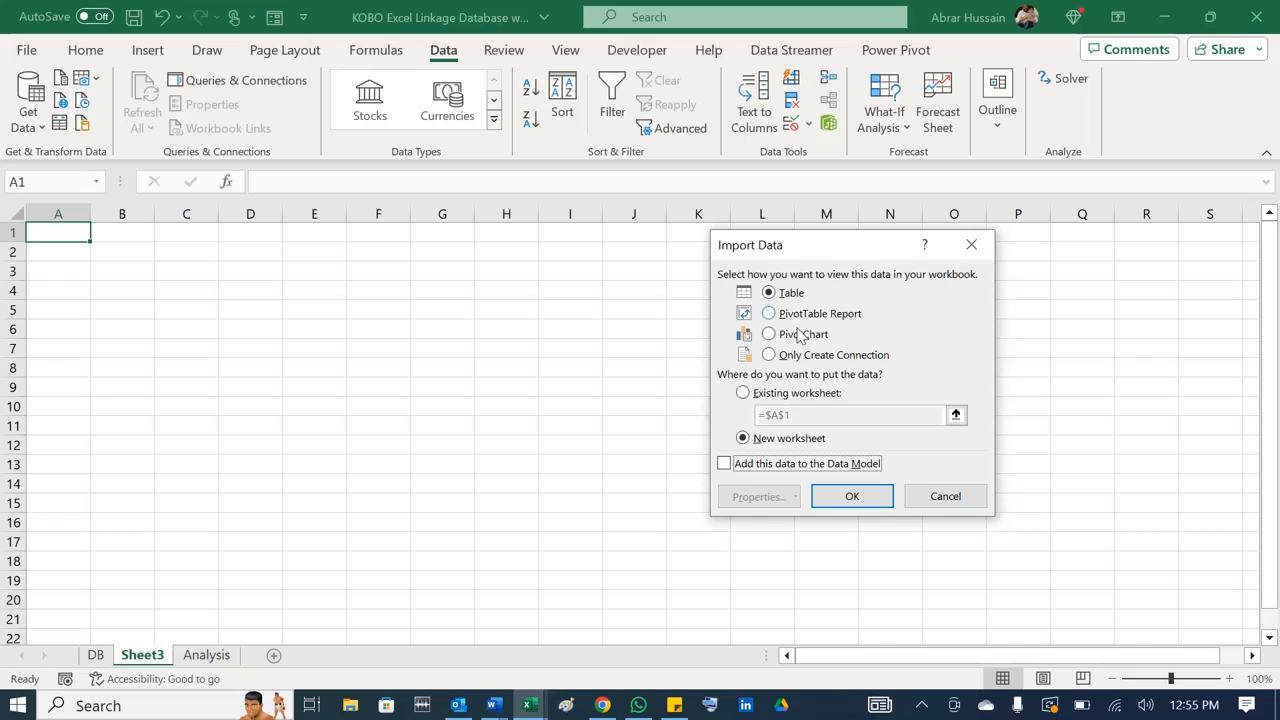
click(743, 394)
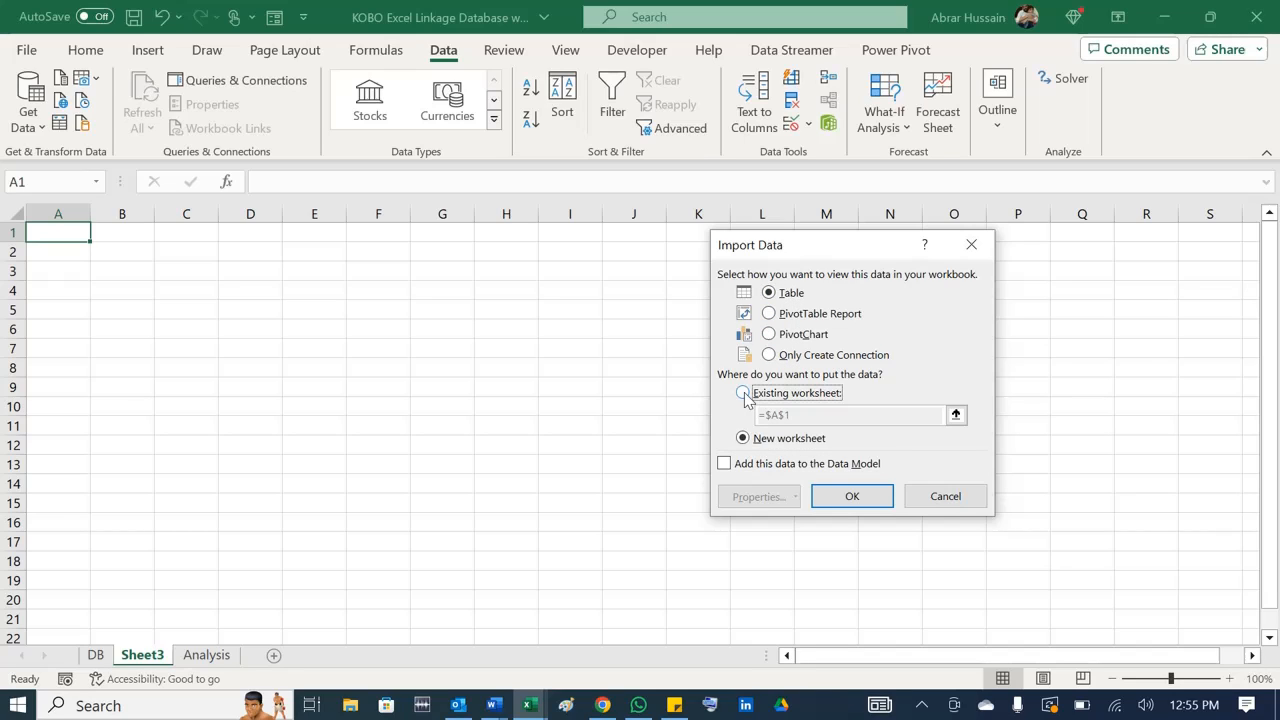
click(44, 231)
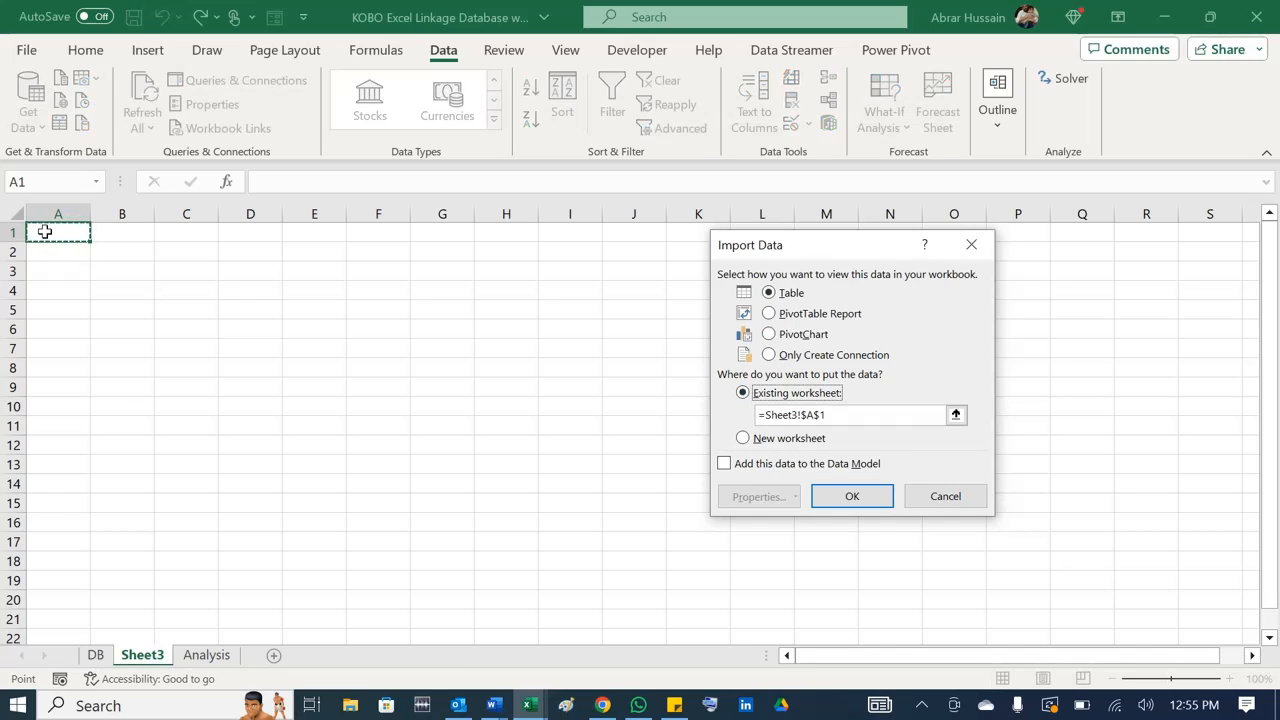
click(851, 497)
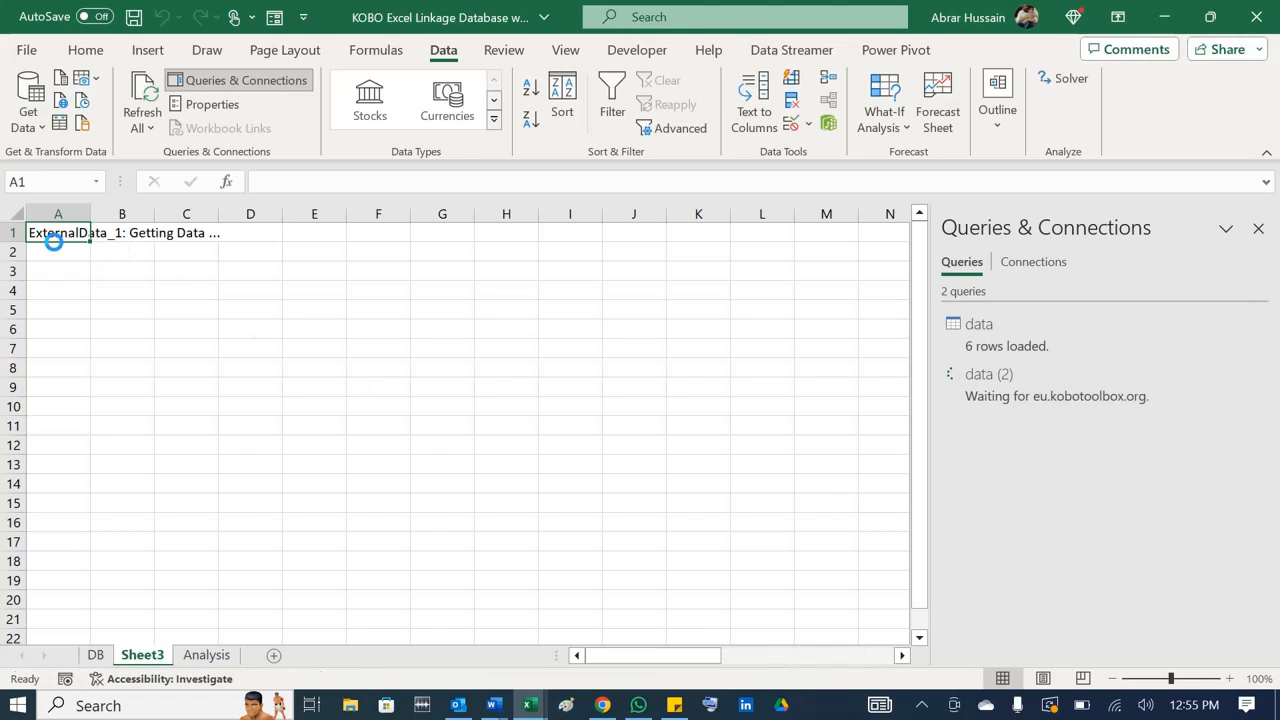
click(1258, 228)
- Examine the imported records in the table's start column and the empty rows beneath them
drag(64, 253, 80, 345)
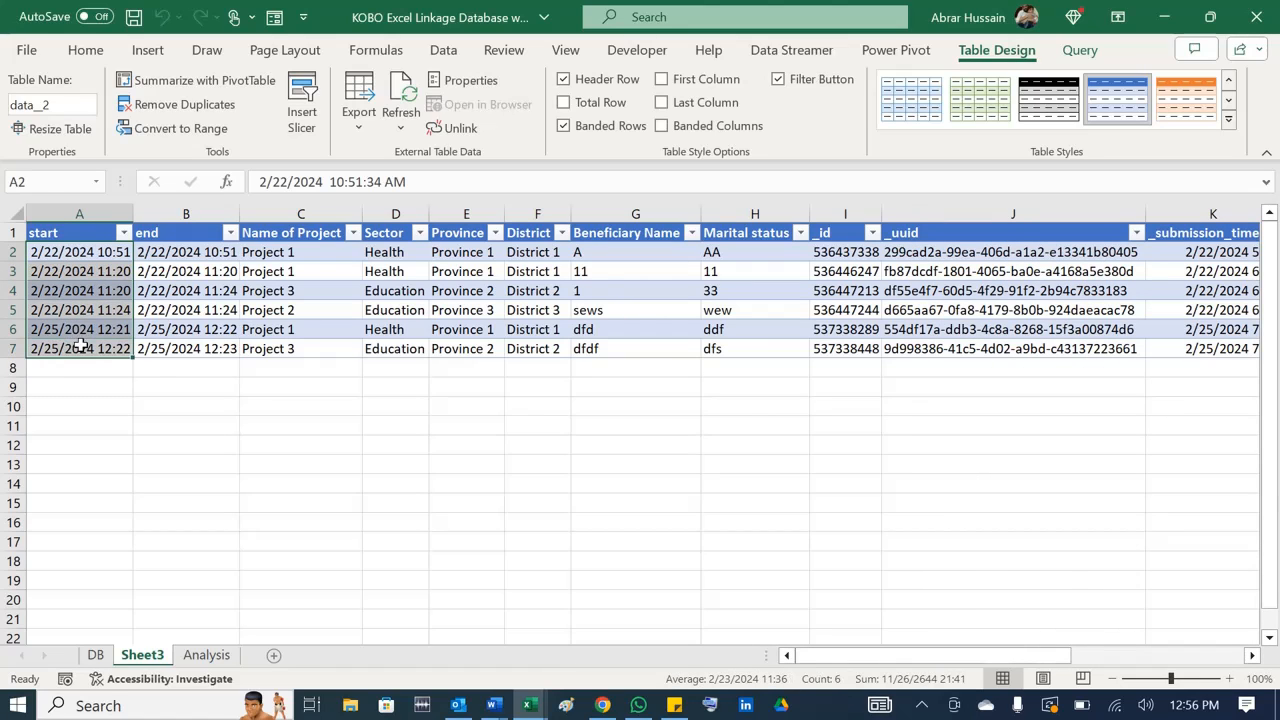
drag(80, 252, 77, 349)
click(88, 368)
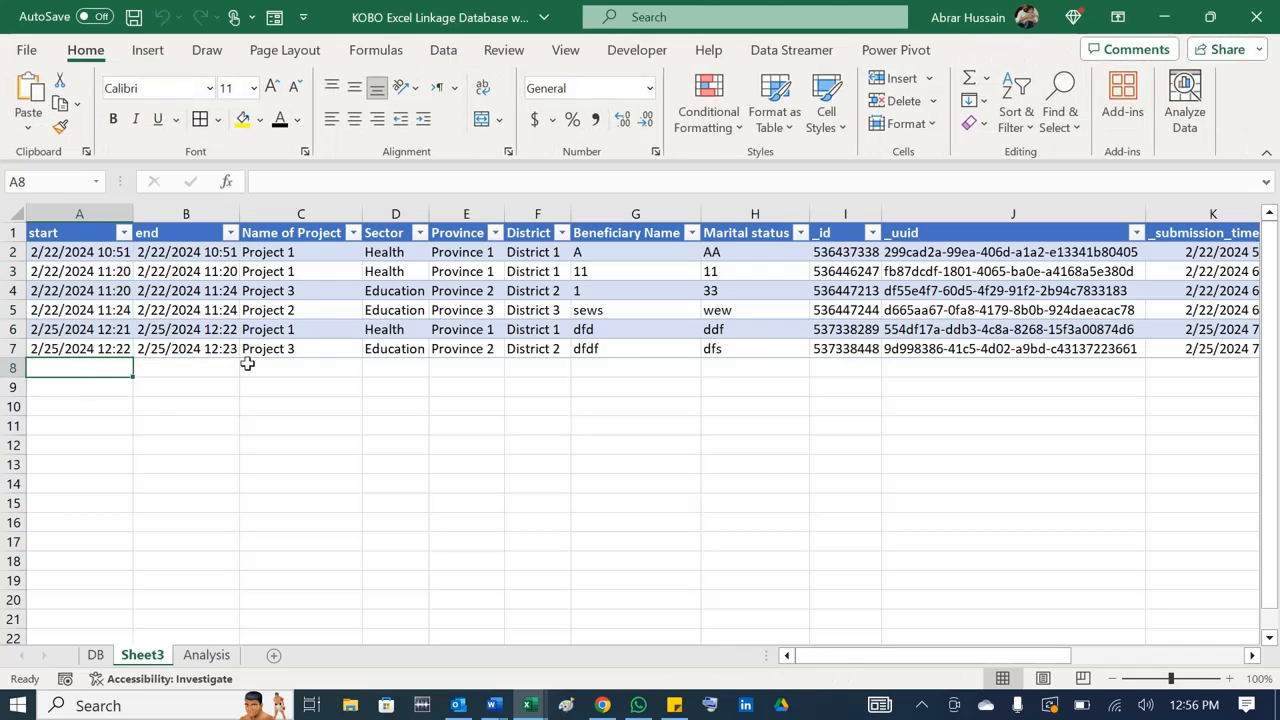
click(92, 395)
click(96, 443)
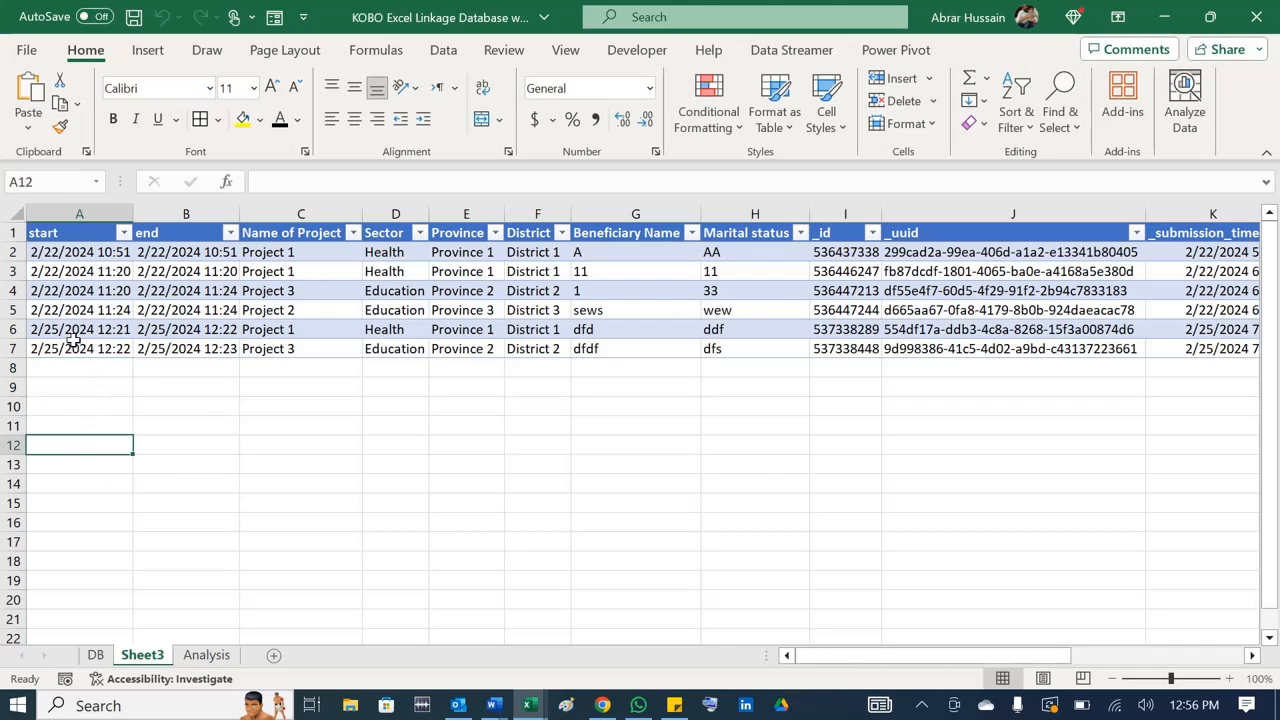
drag(76, 345, 88, 256)
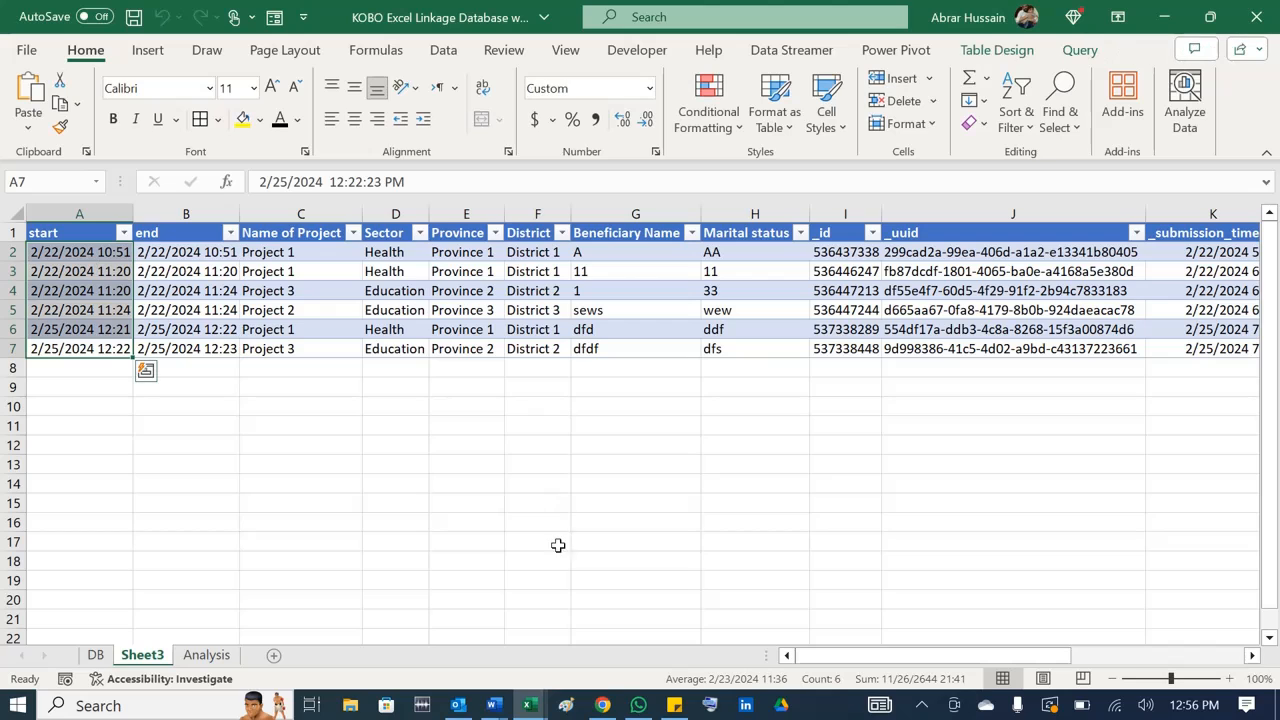
- Switch to Chrome and bring up the KOBO Excel Link Tutorial data-entry form for a new submission
click(602, 705)
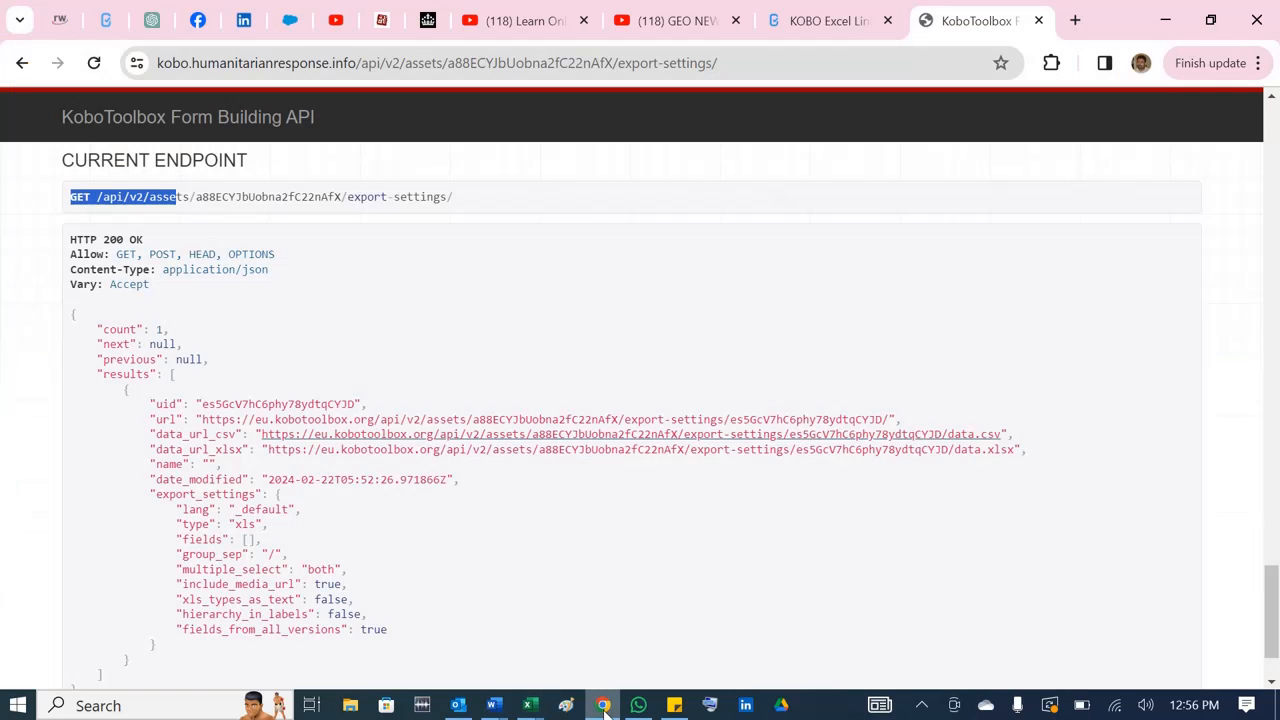
click(106, 20)
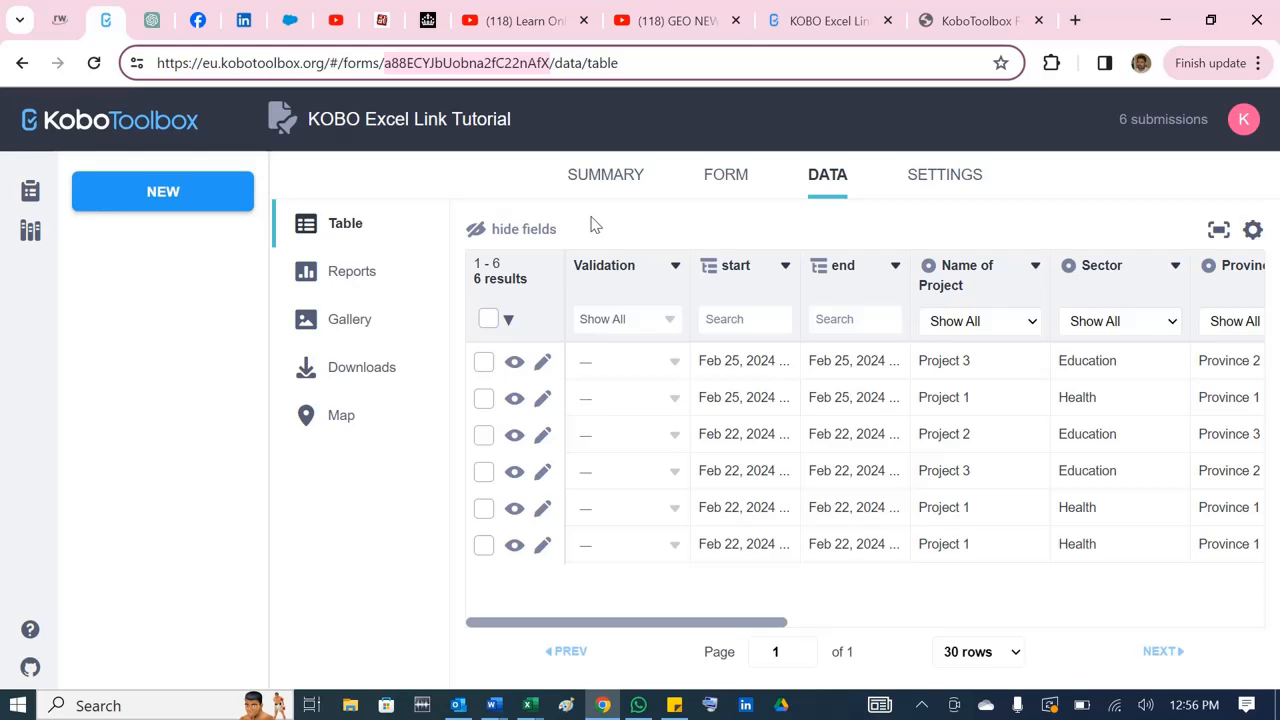
click(722, 186)
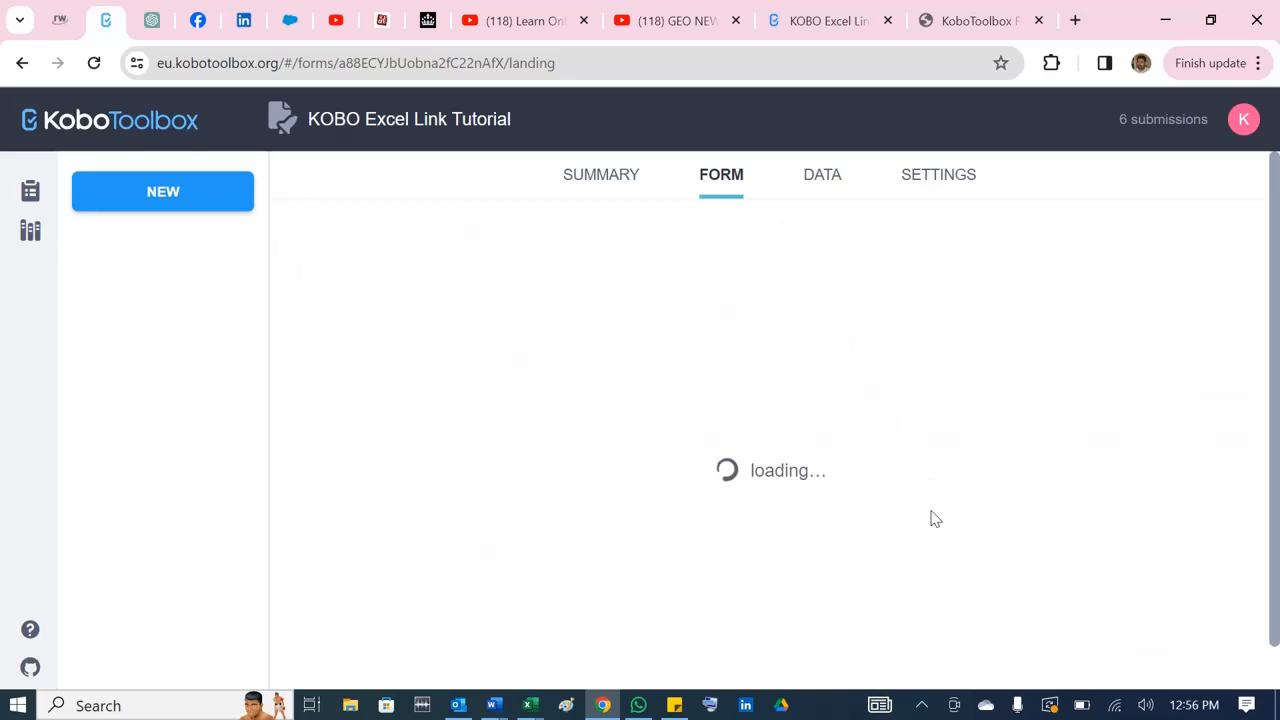
click(815, 20)
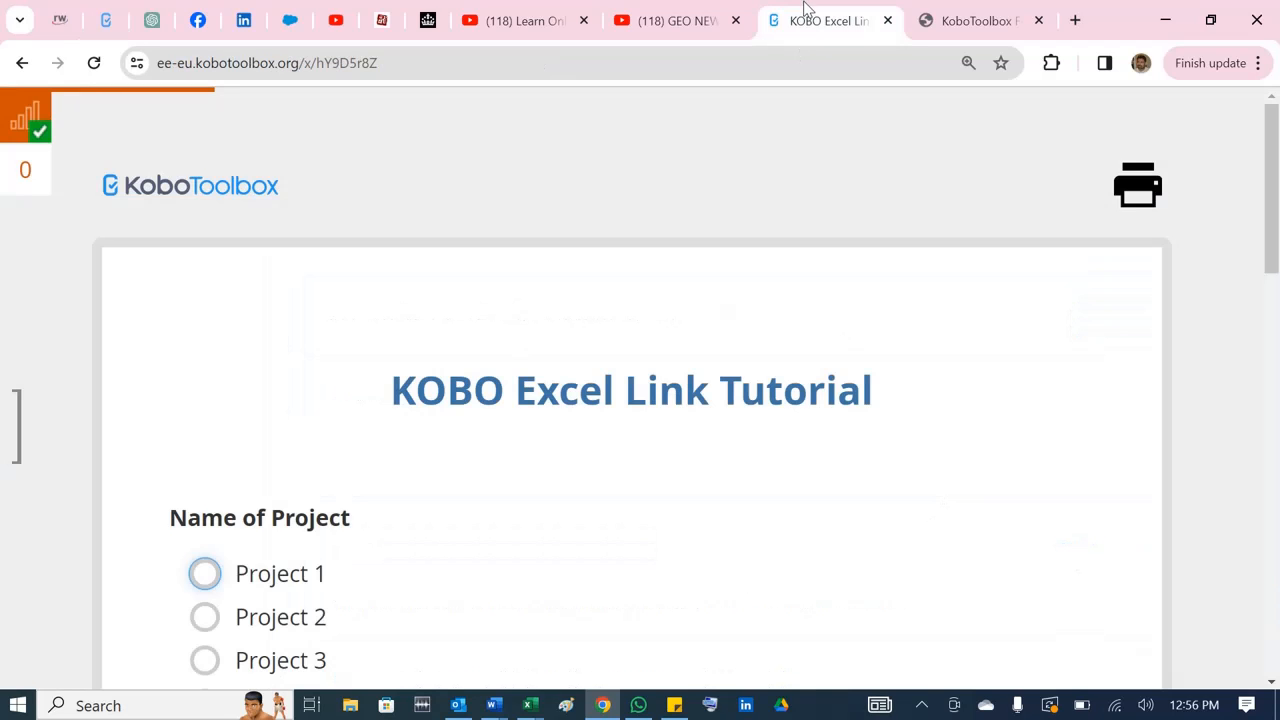
- Choose Project 1, the Education sector, Province 1 and District 1 in the new submission
scroll(417, 580, down, 2)
click(274, 372)
scroll(386, 463, down, 3)
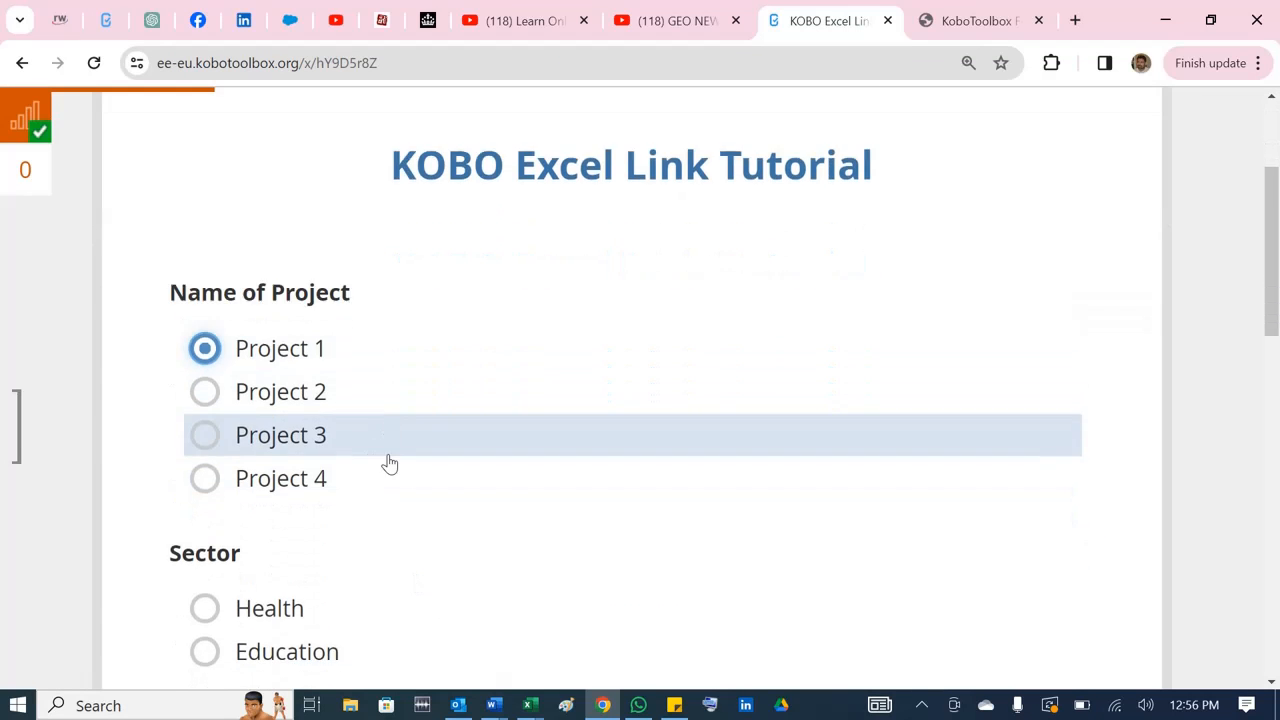
click(262, 385)
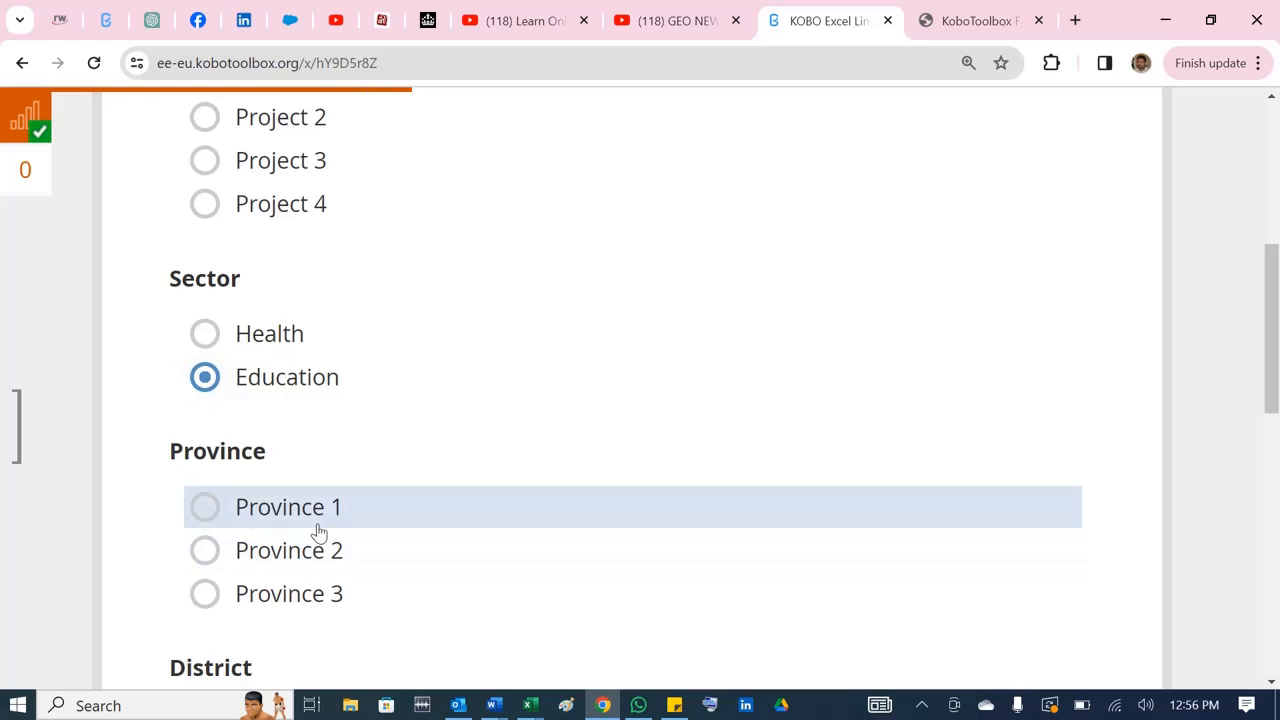
click(318, 512)
scroll(494, 529, down, 2)
click(309, 523)
scroll(380, 540, down, 3)
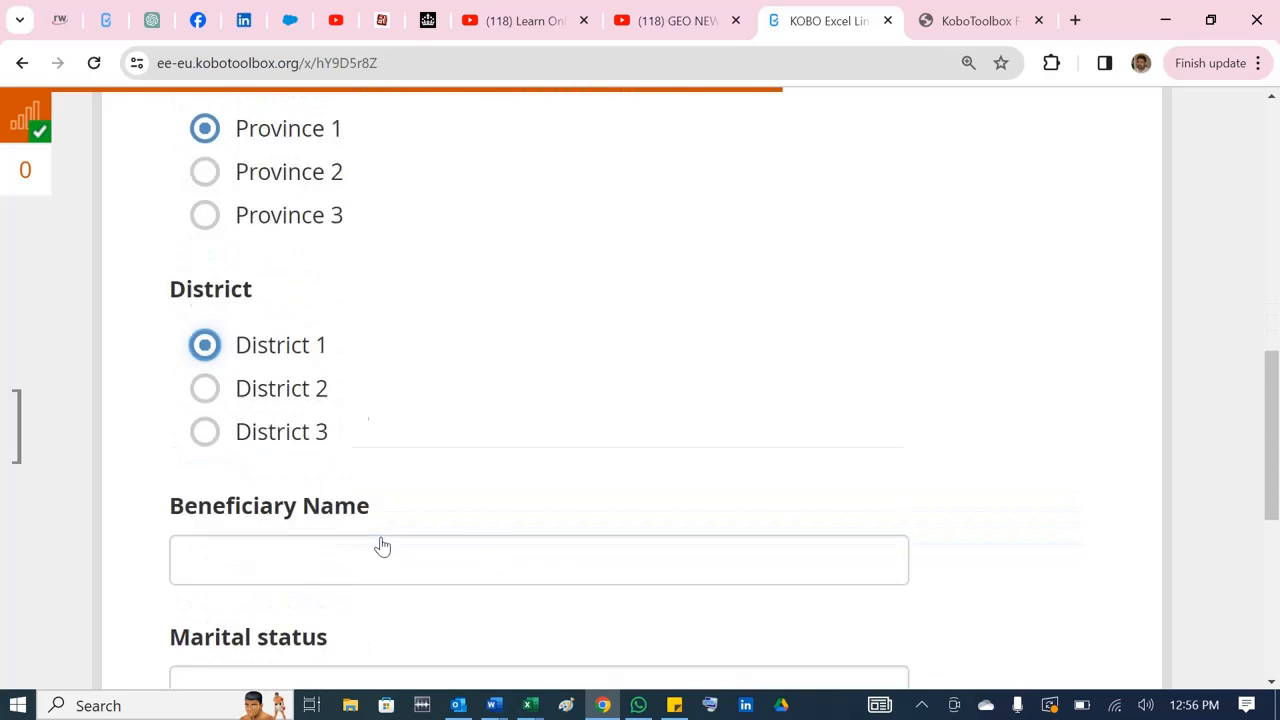
- Enter the dummy text ee as Beneficiary Name and ere as Marital status, and submit the form
click(325, 427)
text(ee)
click(310, 557)
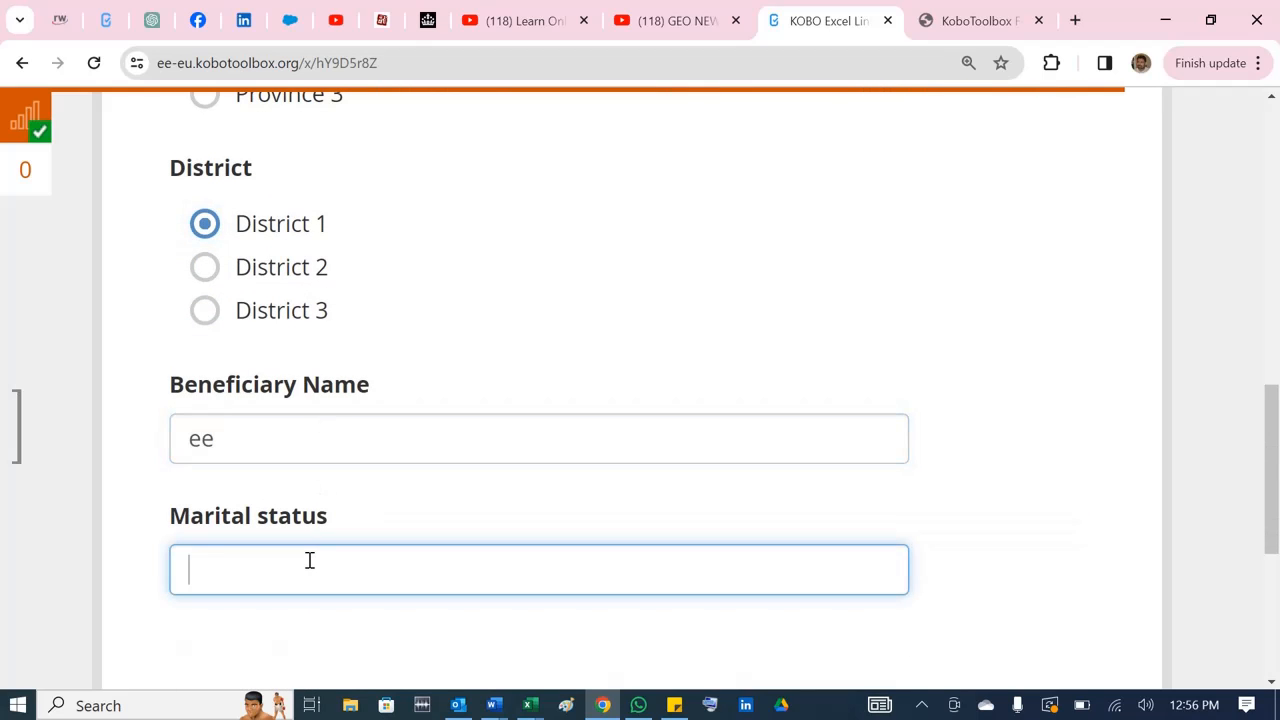
text(ere)
scroll(358, 433, down, 1)
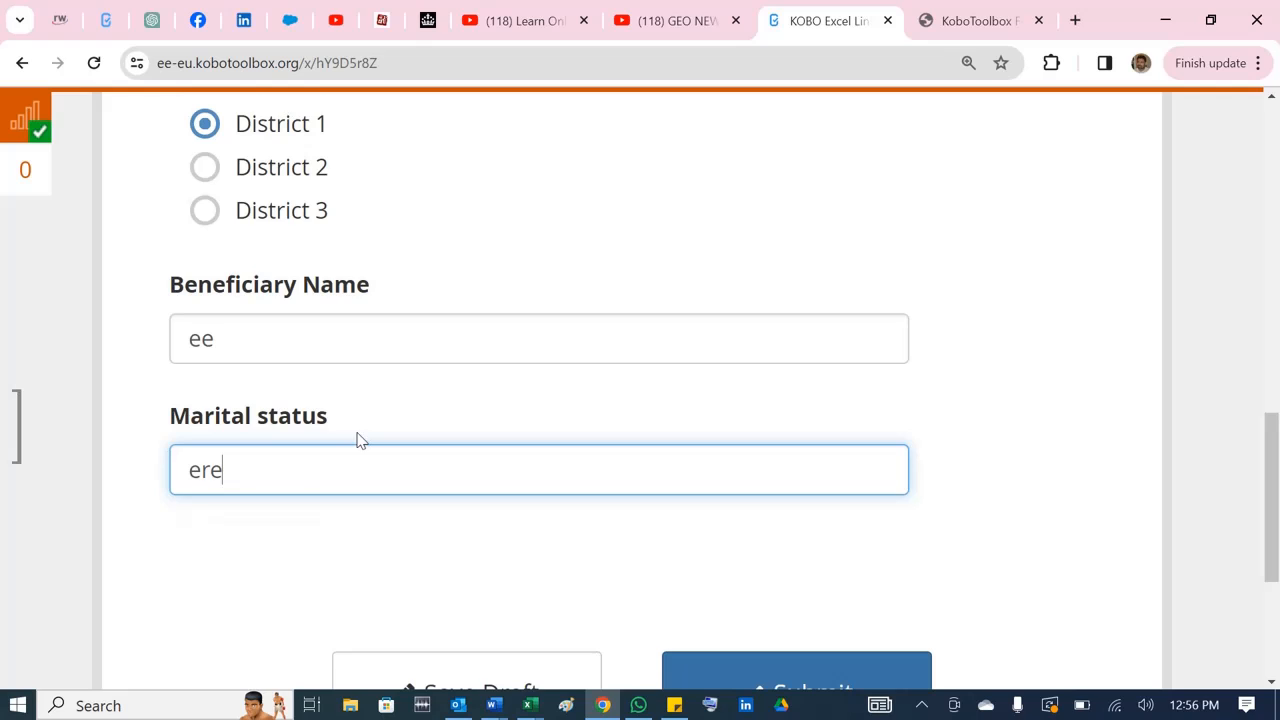
scroll(293, 460, down, 1)
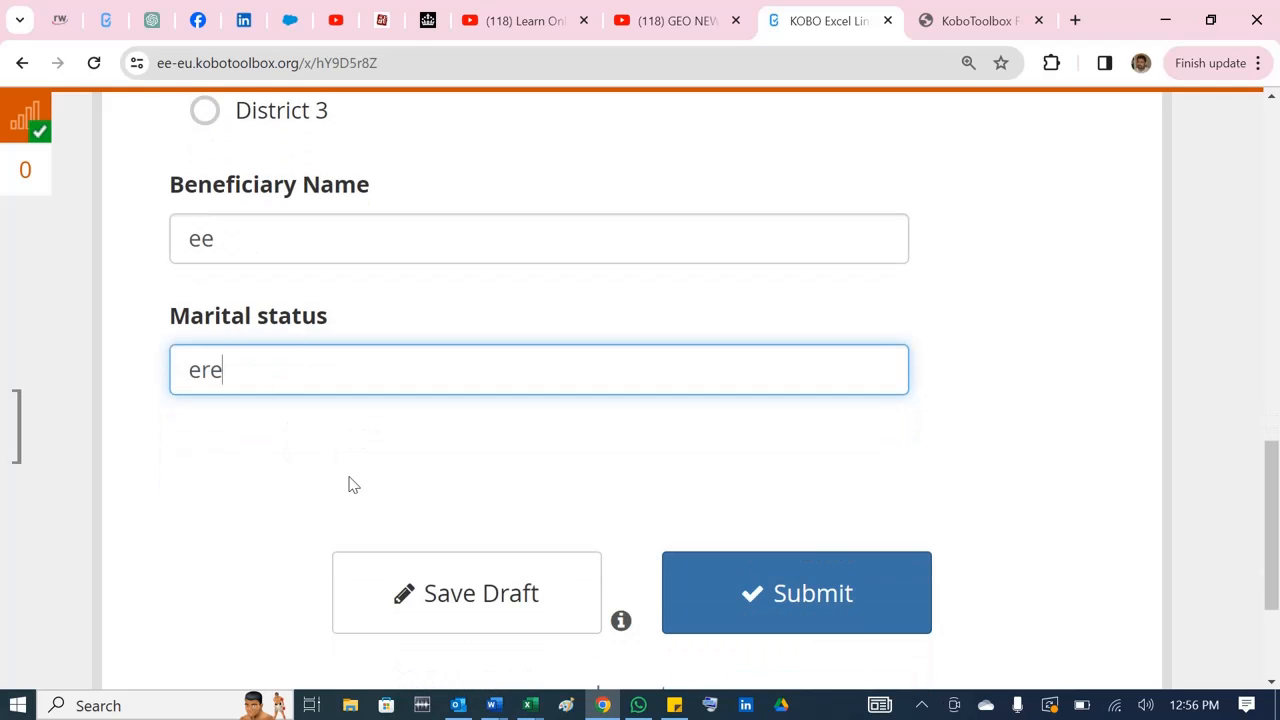
click(773, 615)
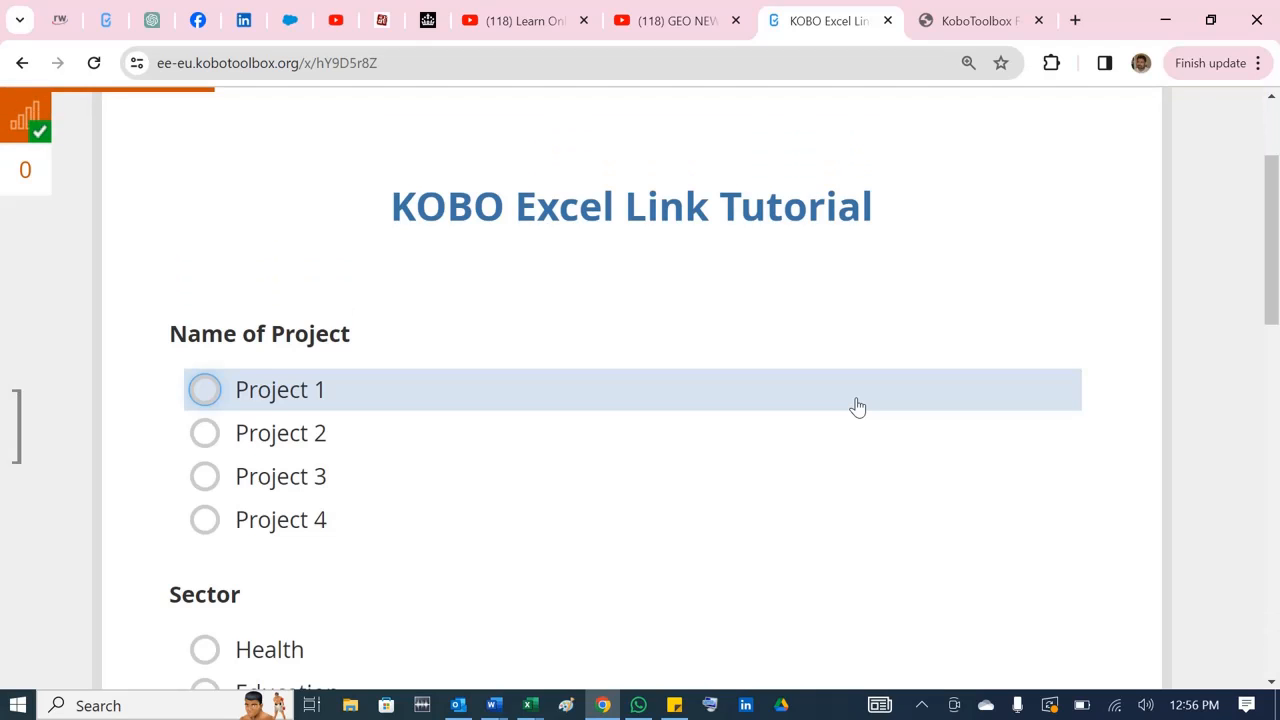
- Switch to Excel, mark the imported records in the start column and refresh all the workbook's data connections
key(alt+Tab)
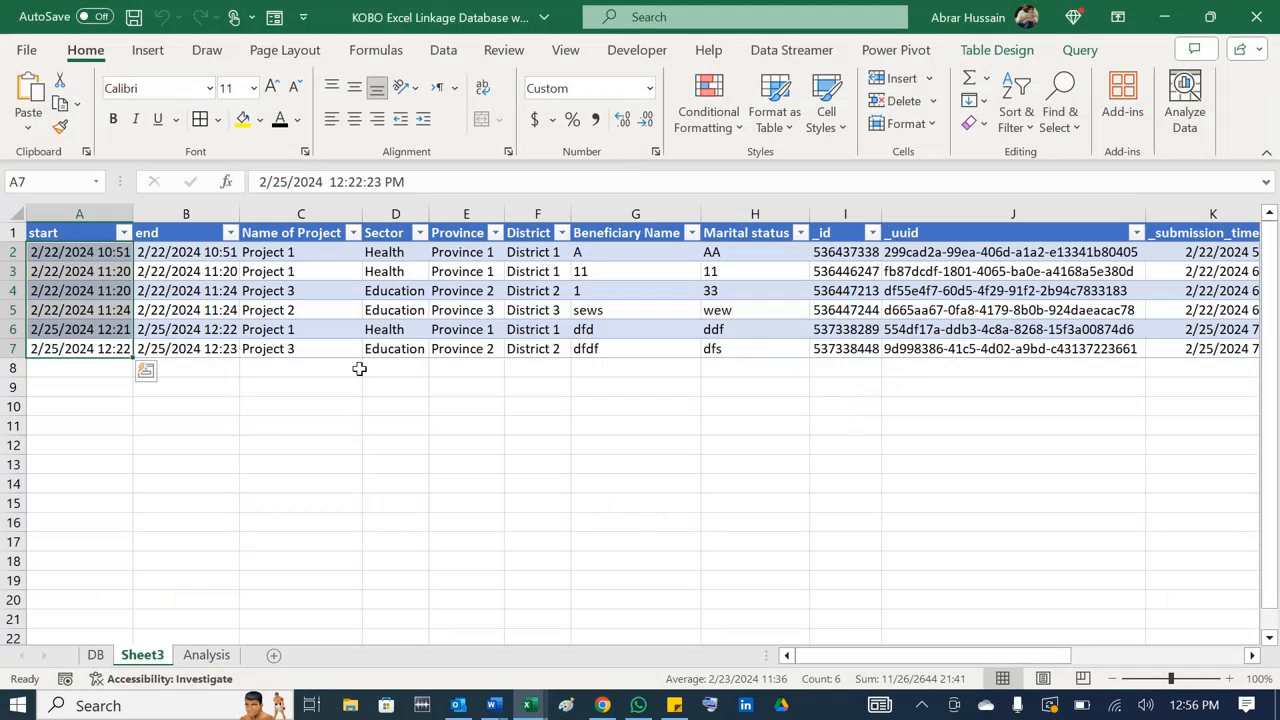
drag(78, 252, 75, 345)
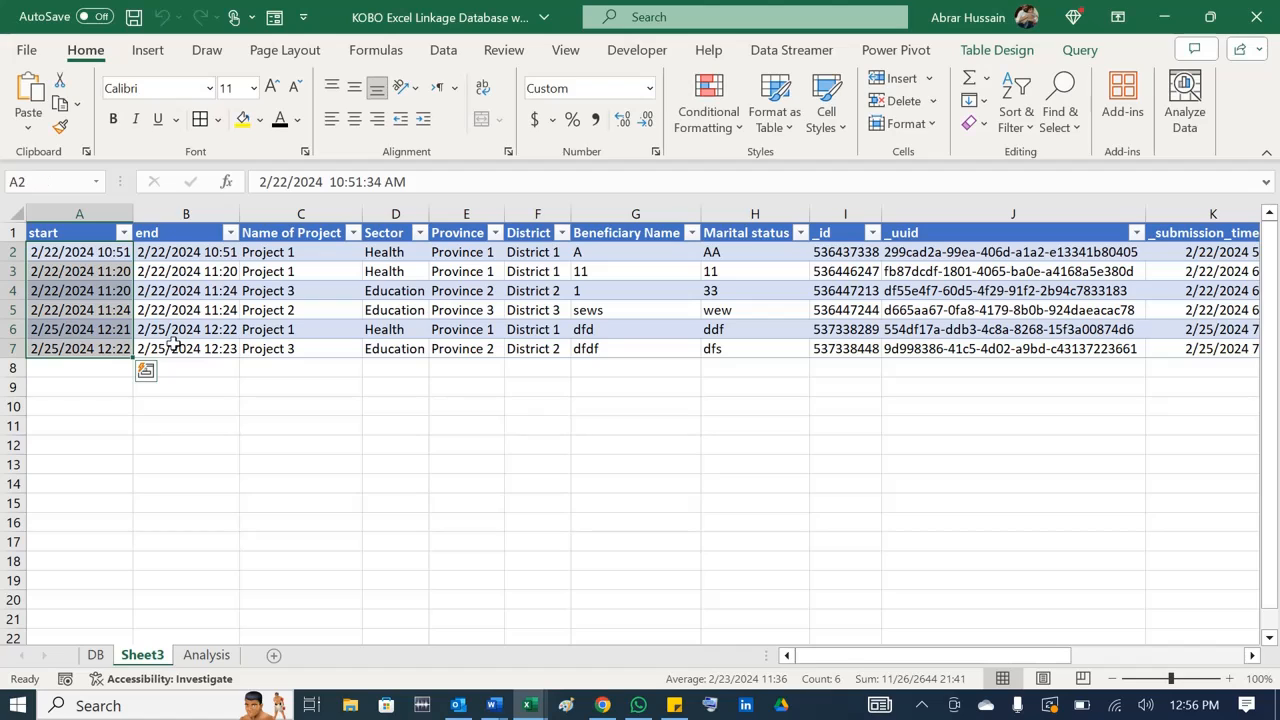
click(447, 52)
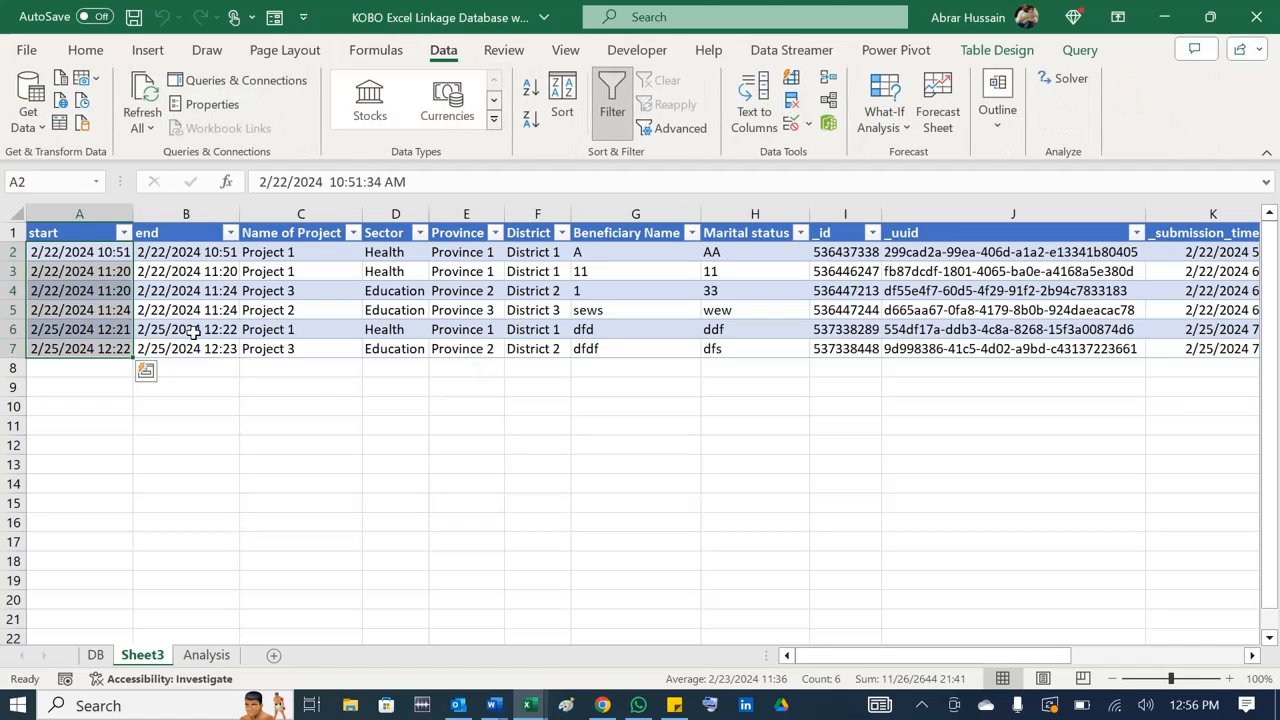
click(142, 100)
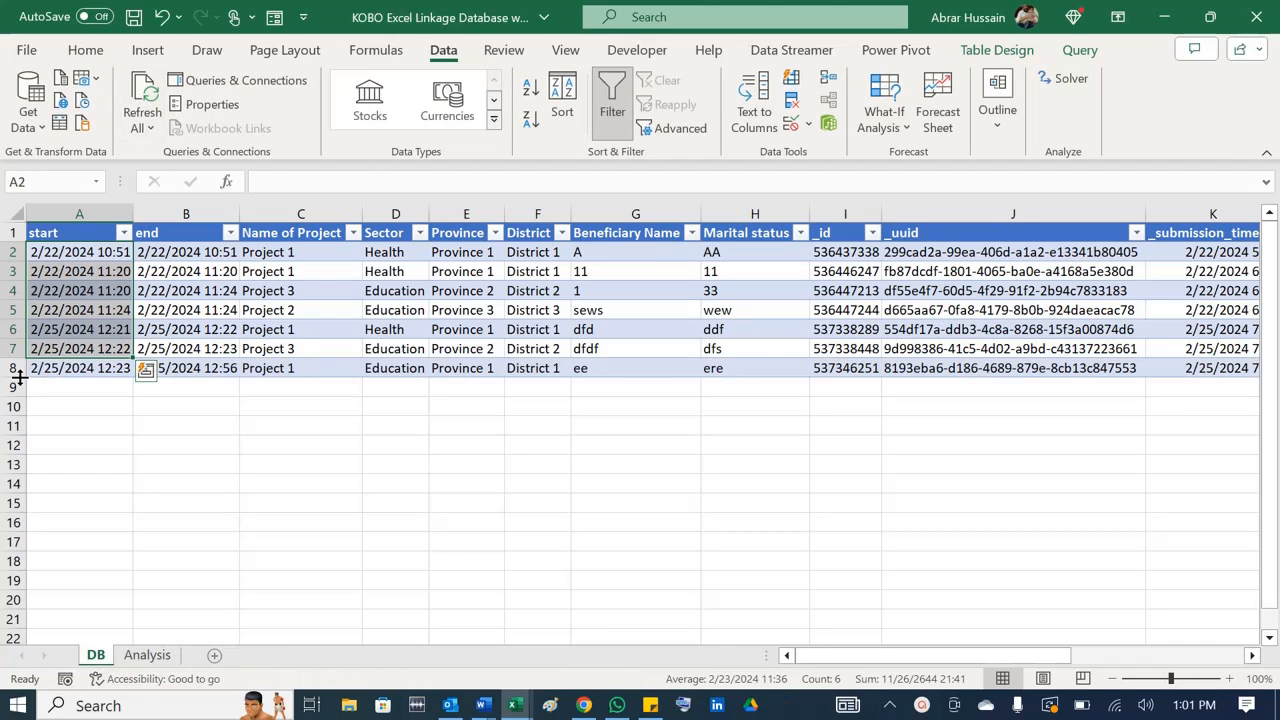
- Examine the record in row 8 of the DB sheet and the By Project total on the Analysis sheet
click(11, 368)
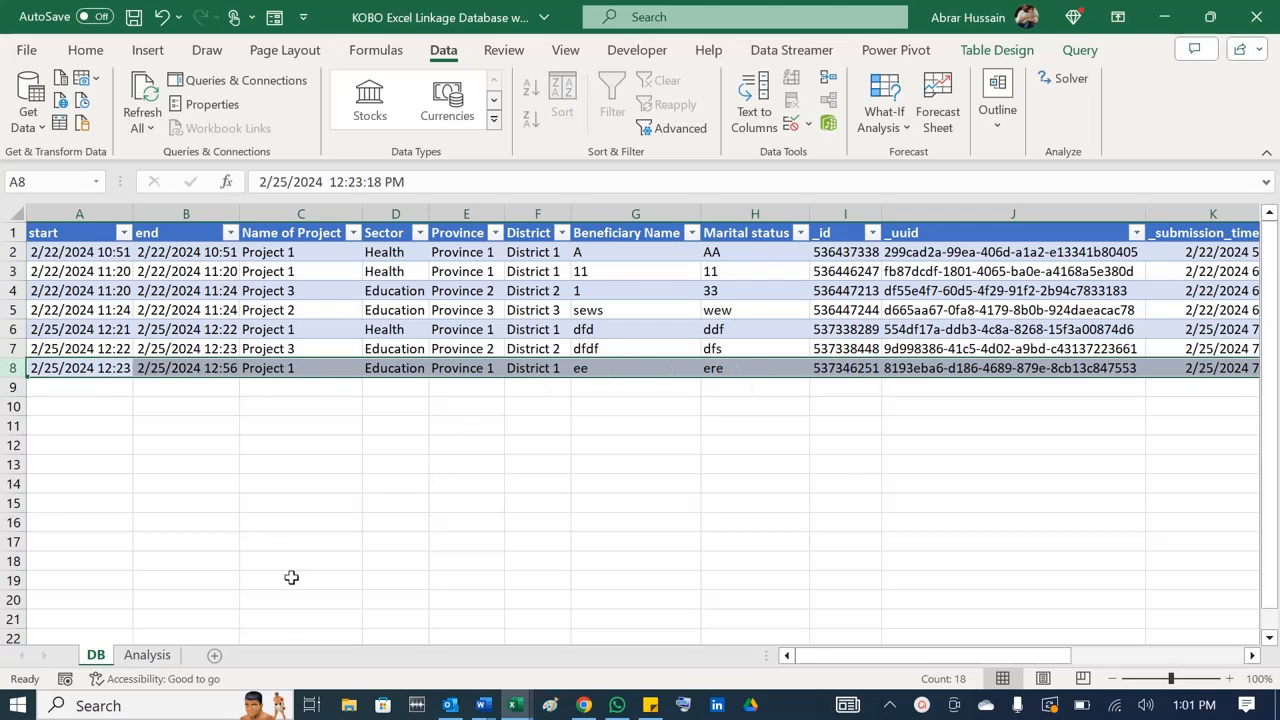
click(150, 655)
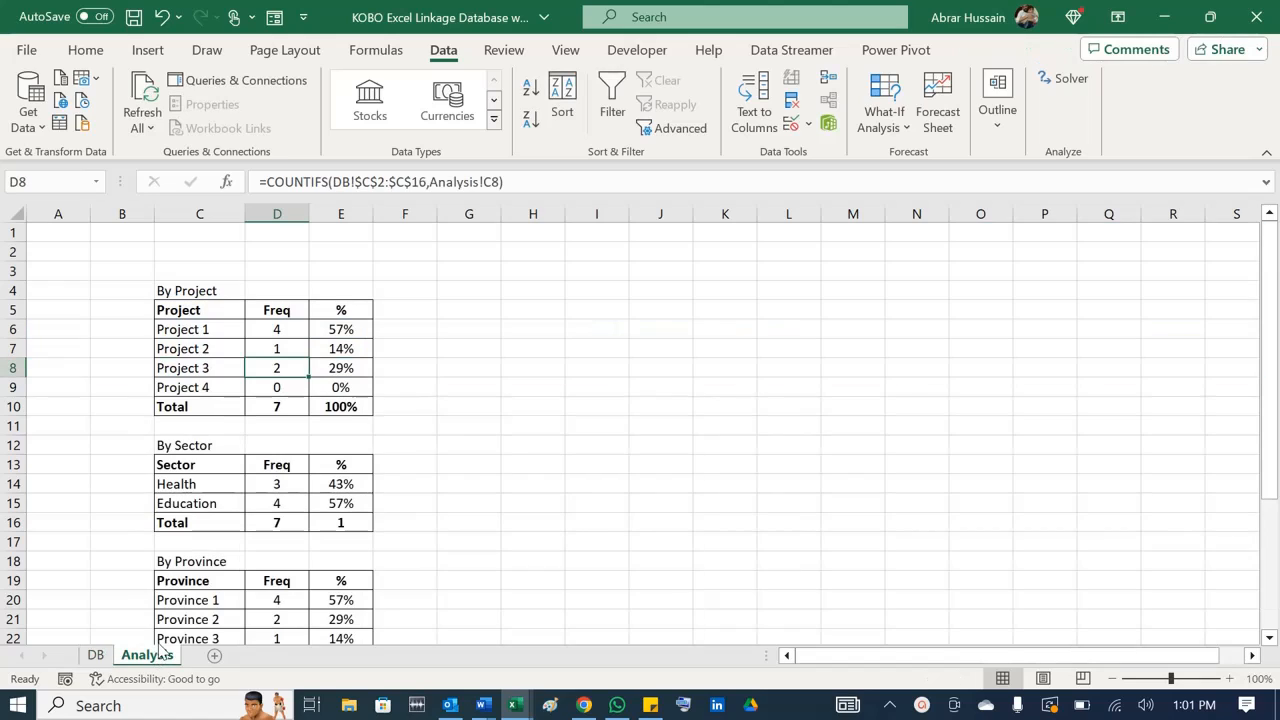
click(287, 406)
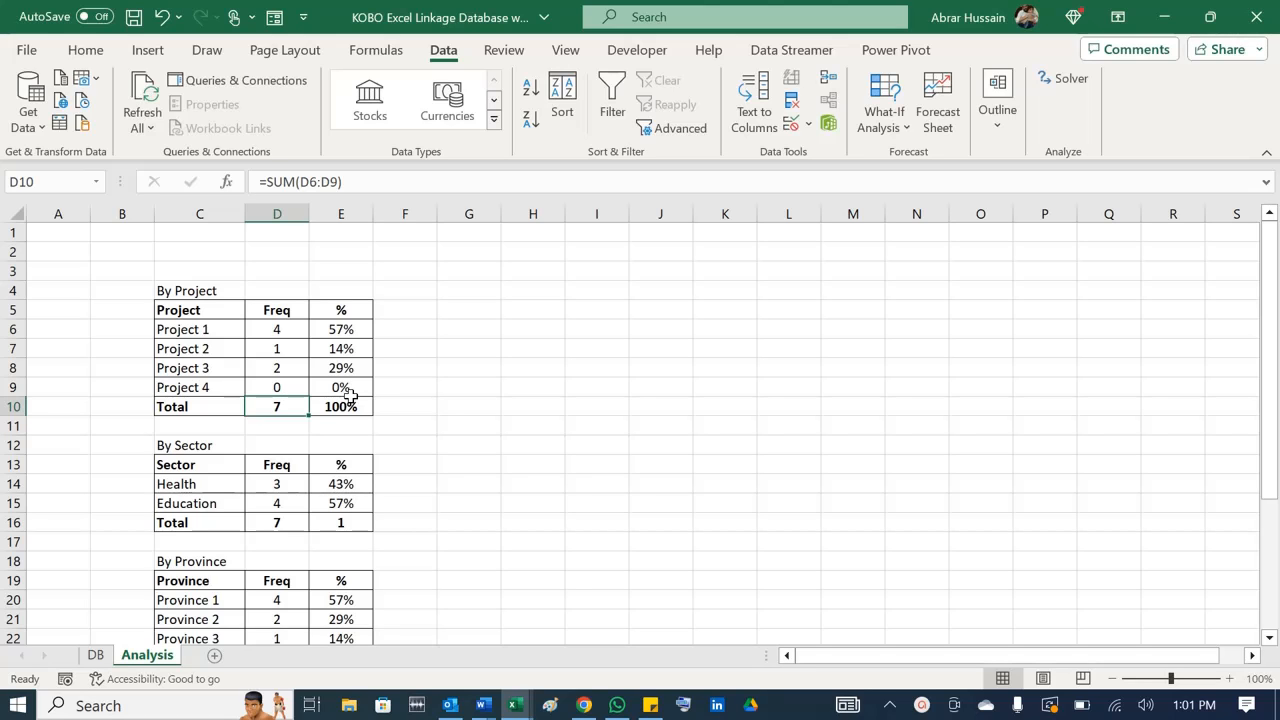
click(95, 655)
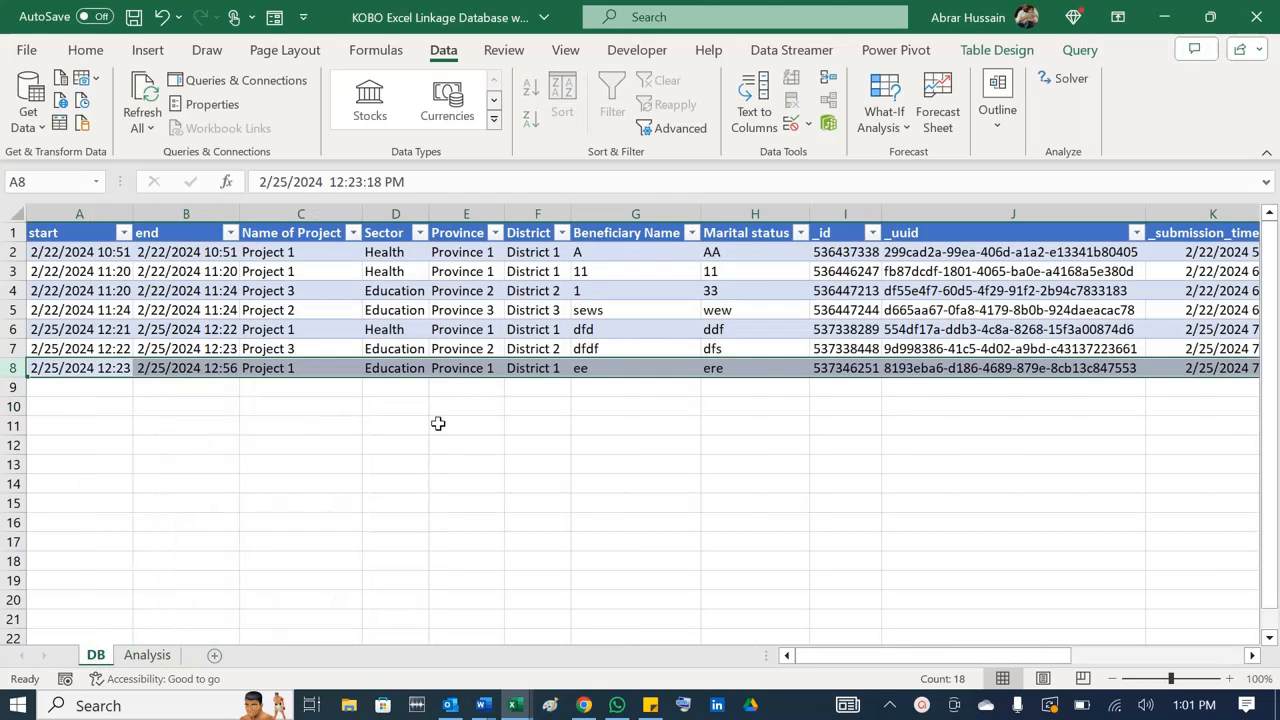
- Switch to Chrome and open the data table of the KOBO Excel Link Tutorial project from the project list
click(584, 705)
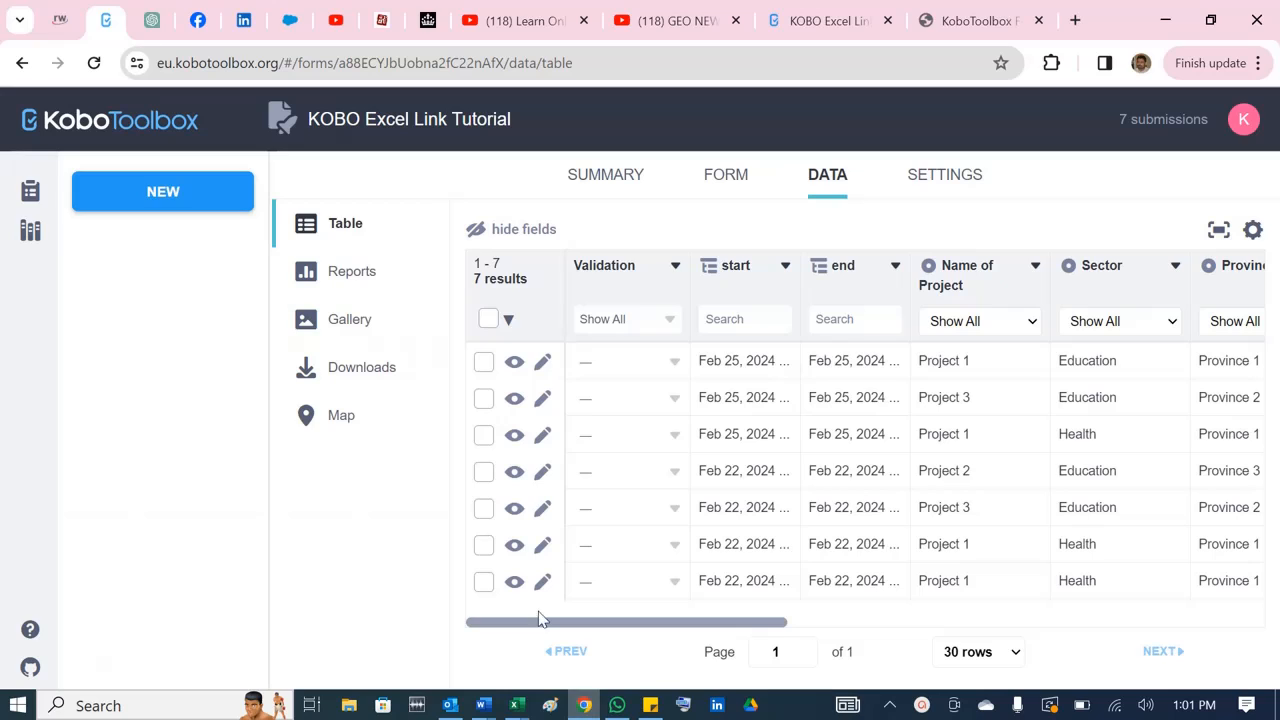
click(30, 190)
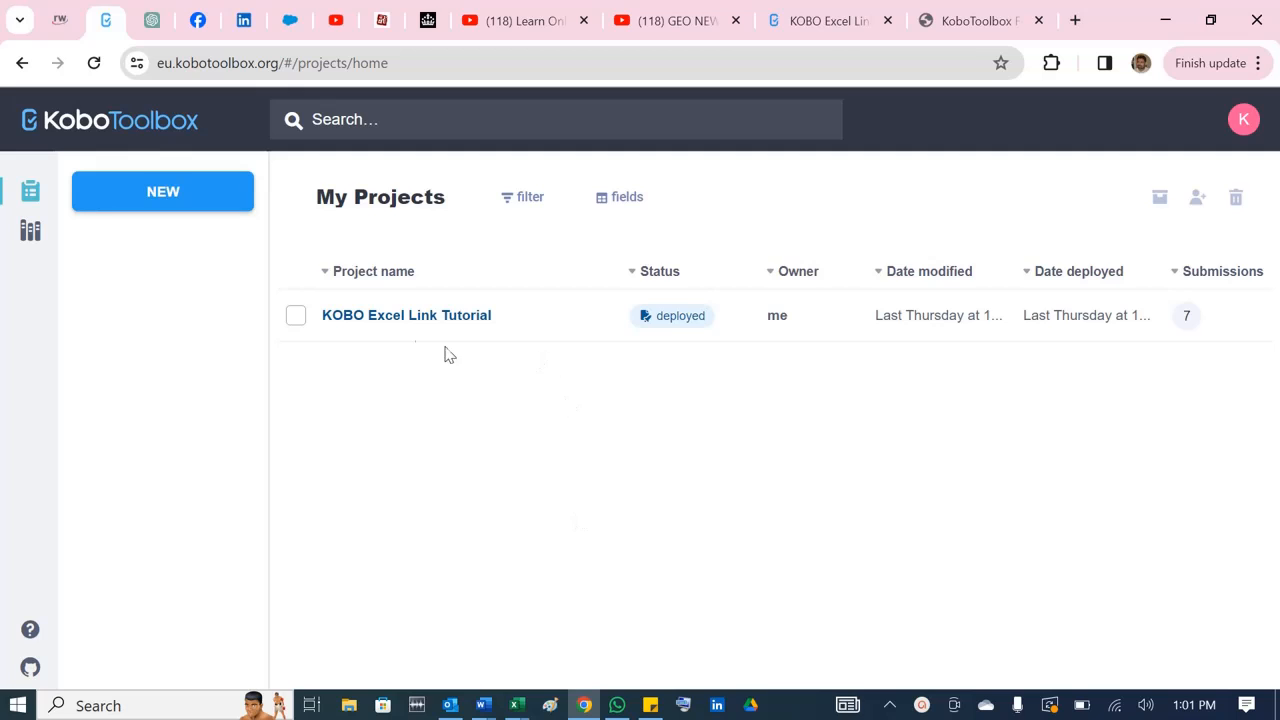
click(420, 316)
click(830, 176)
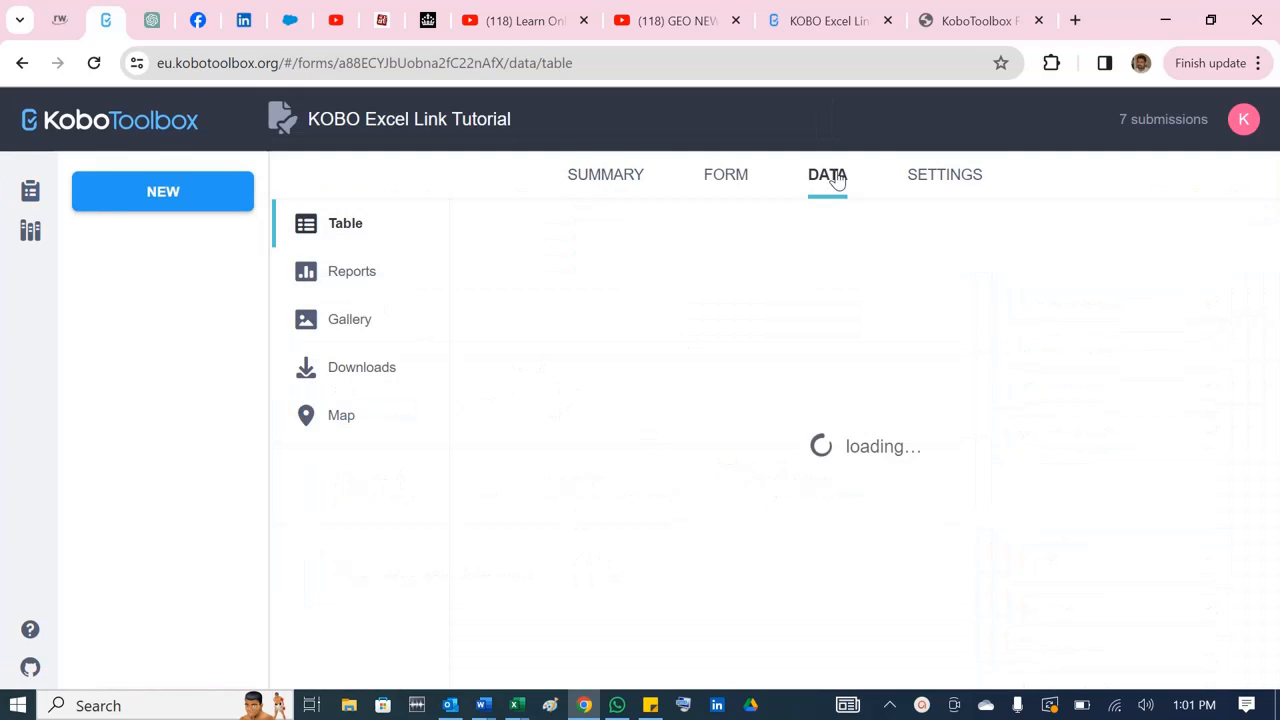
- Return to Excel and review the DB sheet's start column with the empty rows below it, plus the frequency tables on the Analysis sheet
key(alt+Tab)
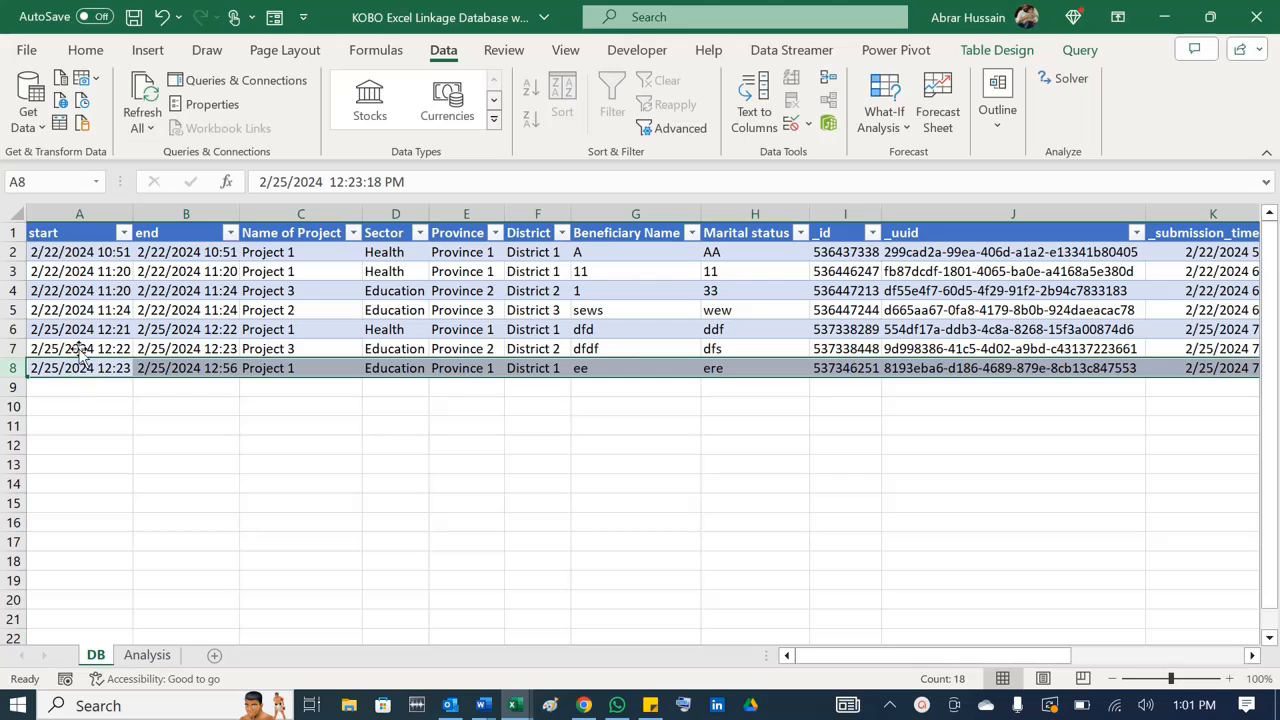
drag(70, 257, 72, 364)
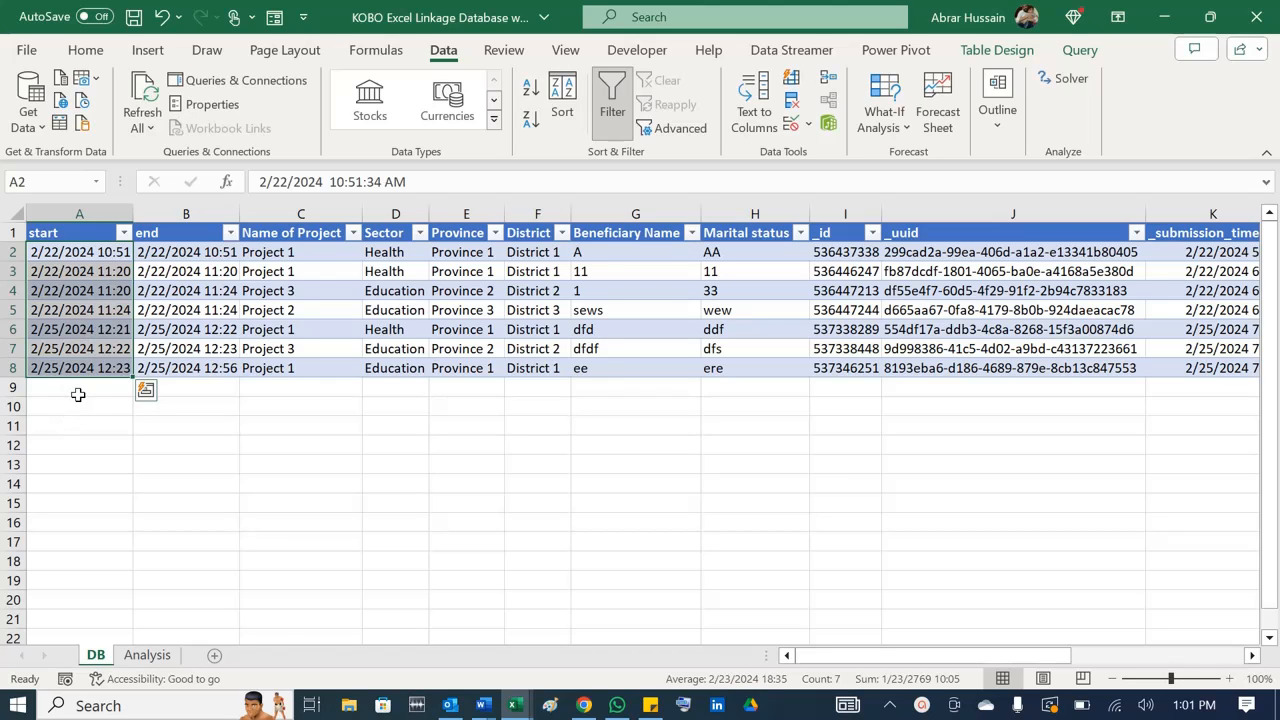
drag(78, 394, 80, 486)
click(147, 655)
scroll(250, 430, down, 2)
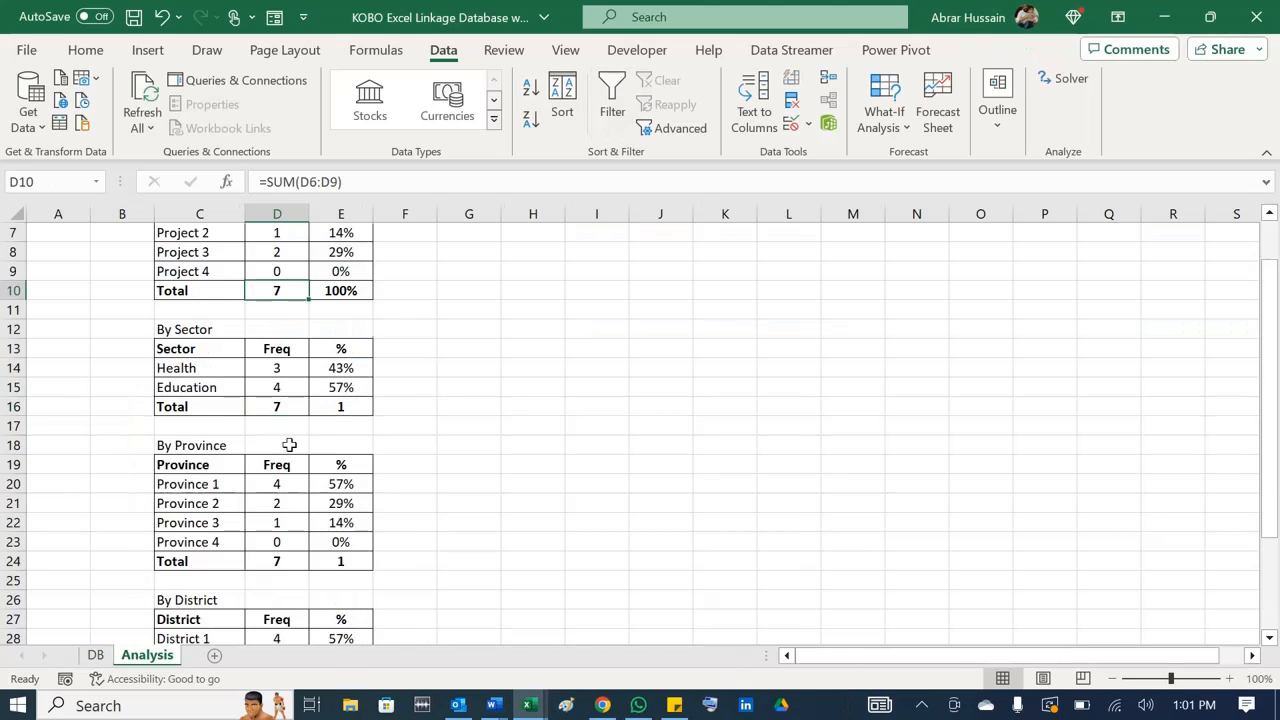
scroll(289, 445, down, 5)
scroll(287, 446, up, 7)
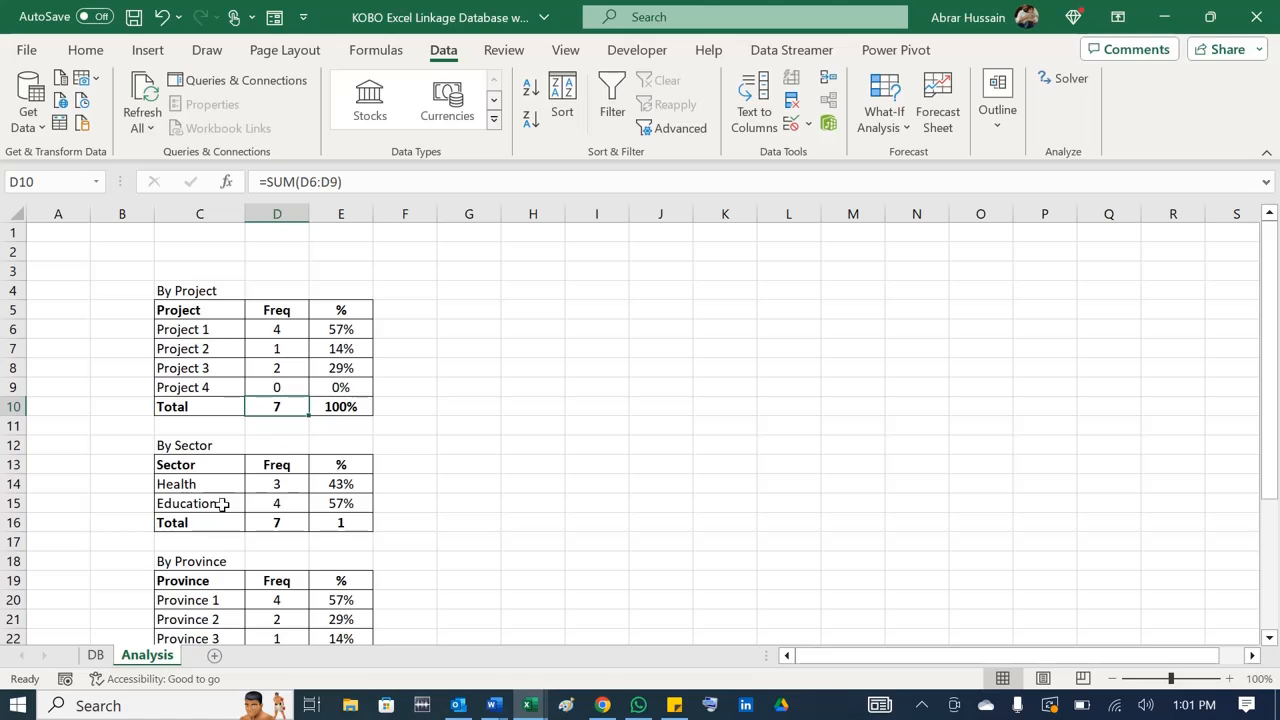
click(95, 655)
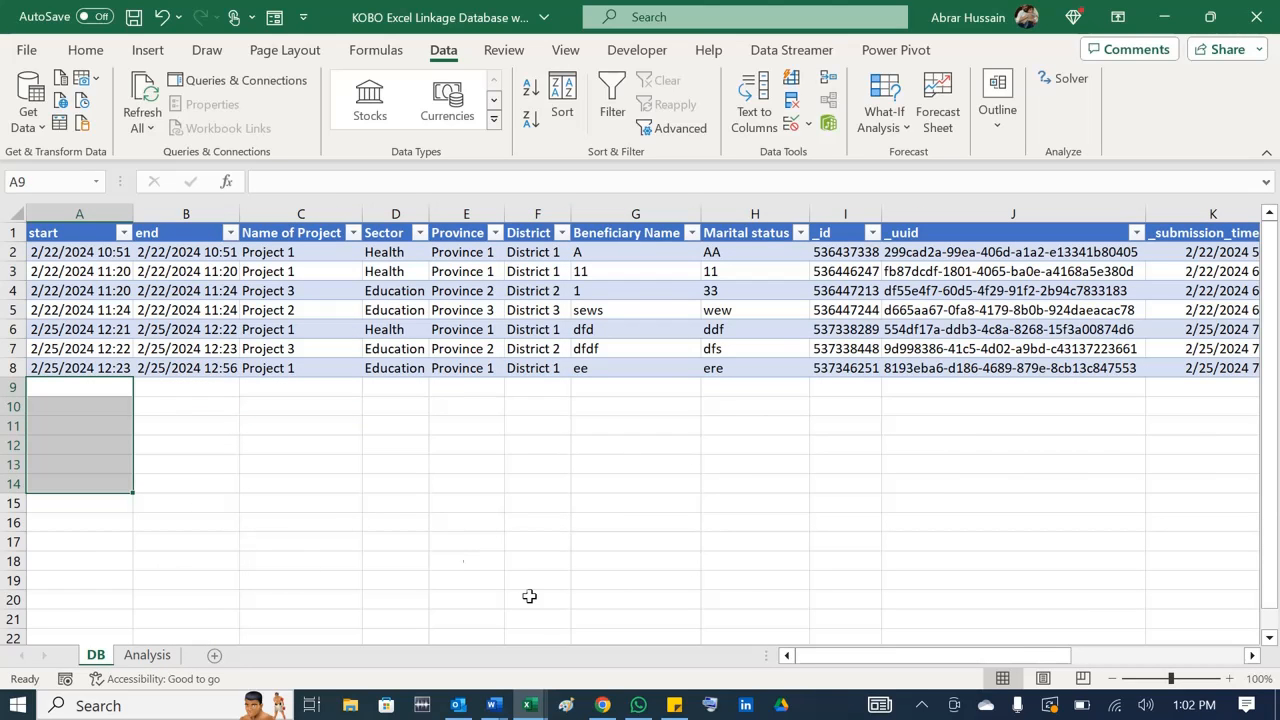
- Switch to the Word tutorial document and review it from Step 1 to the highlighted asset UID in Step 5
click(563, 561)
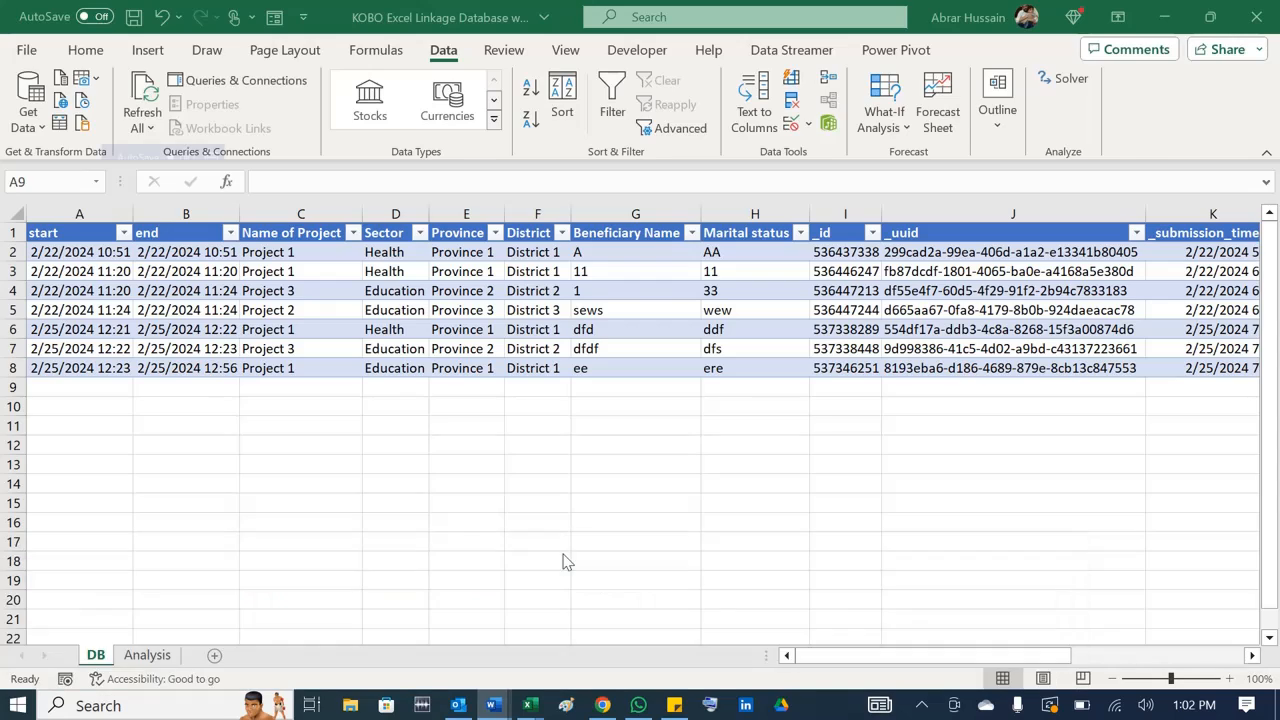
drag(1264, 570, 1245, 155)
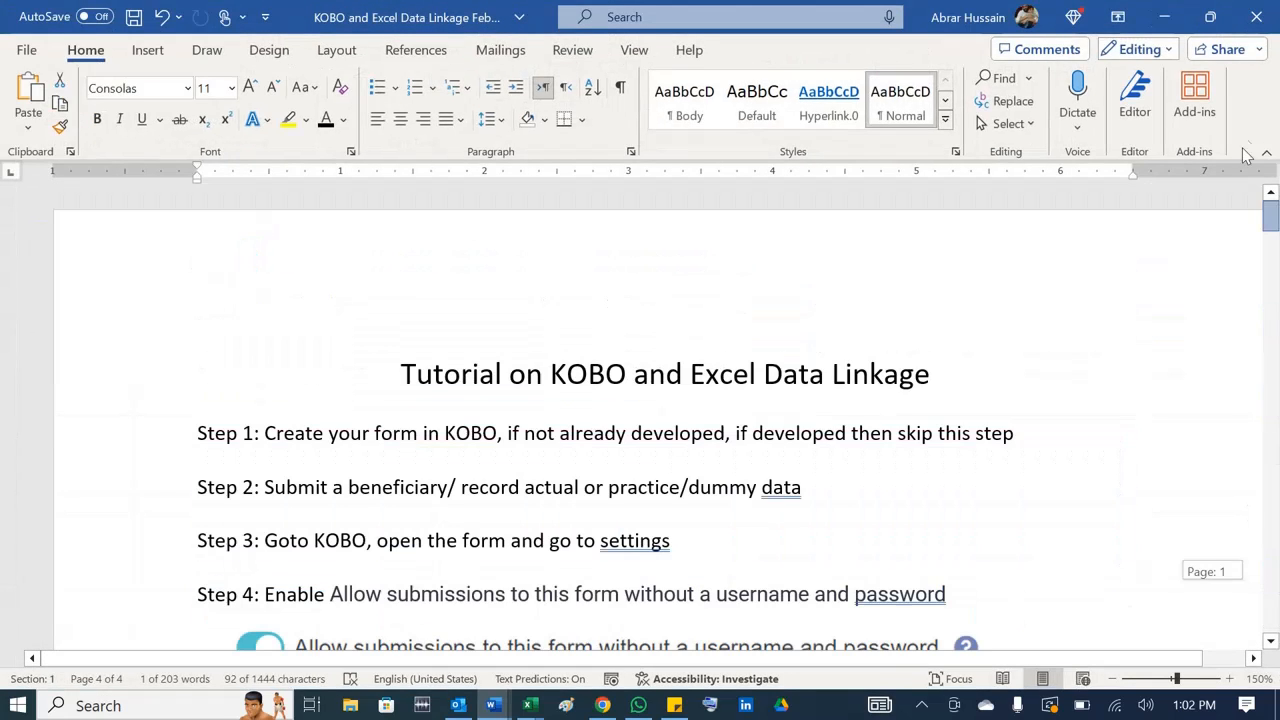
scroll(638, 440, down, 3)
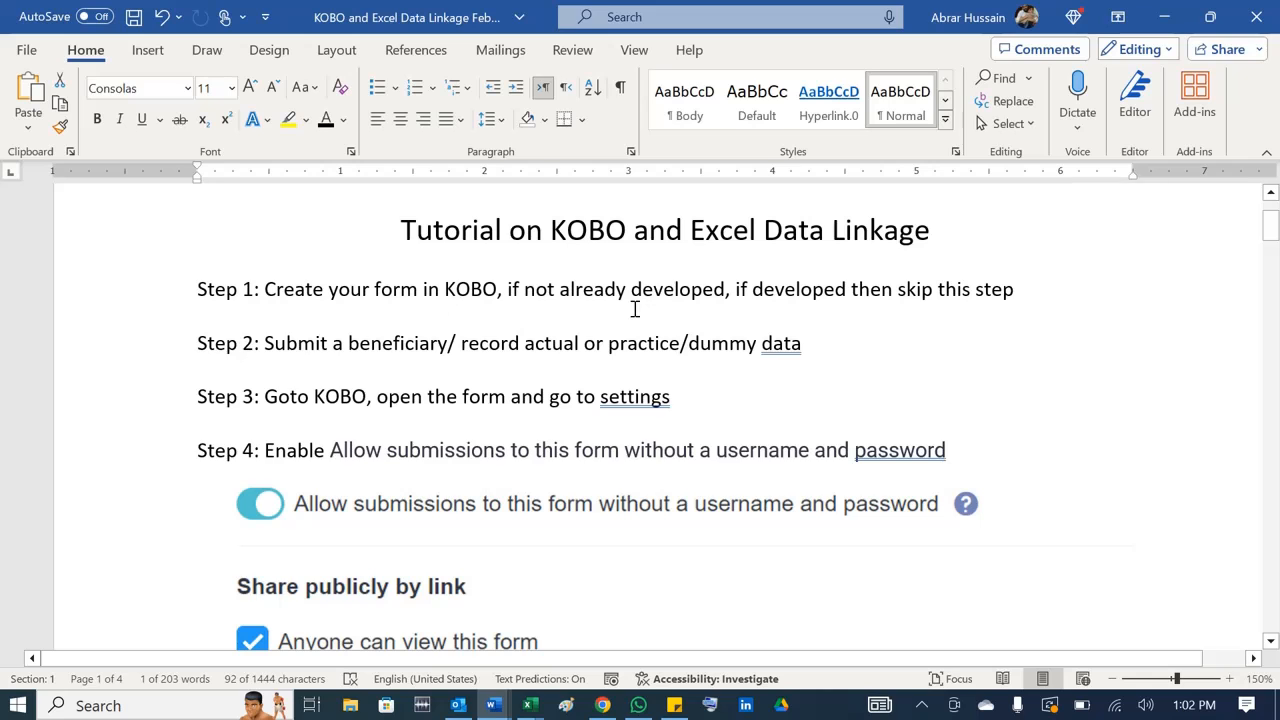
scroll(377, 422, down, 9)
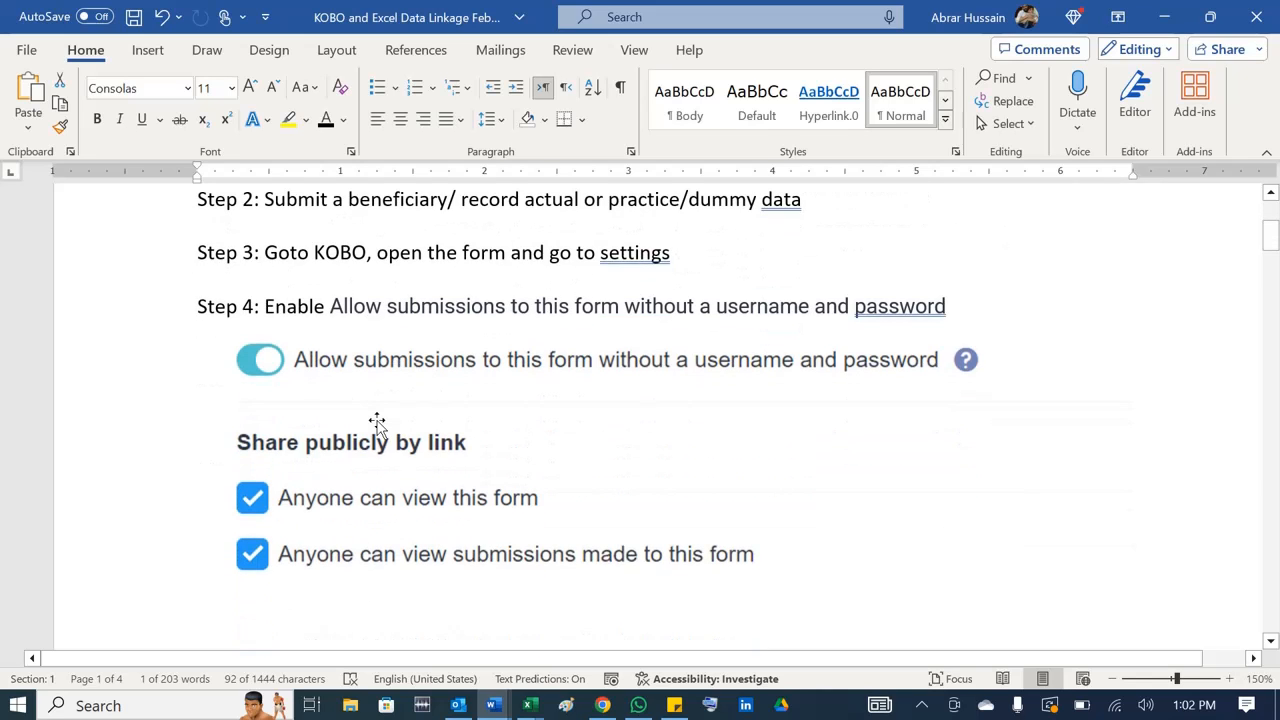
scroll(378, 420, down, 5)
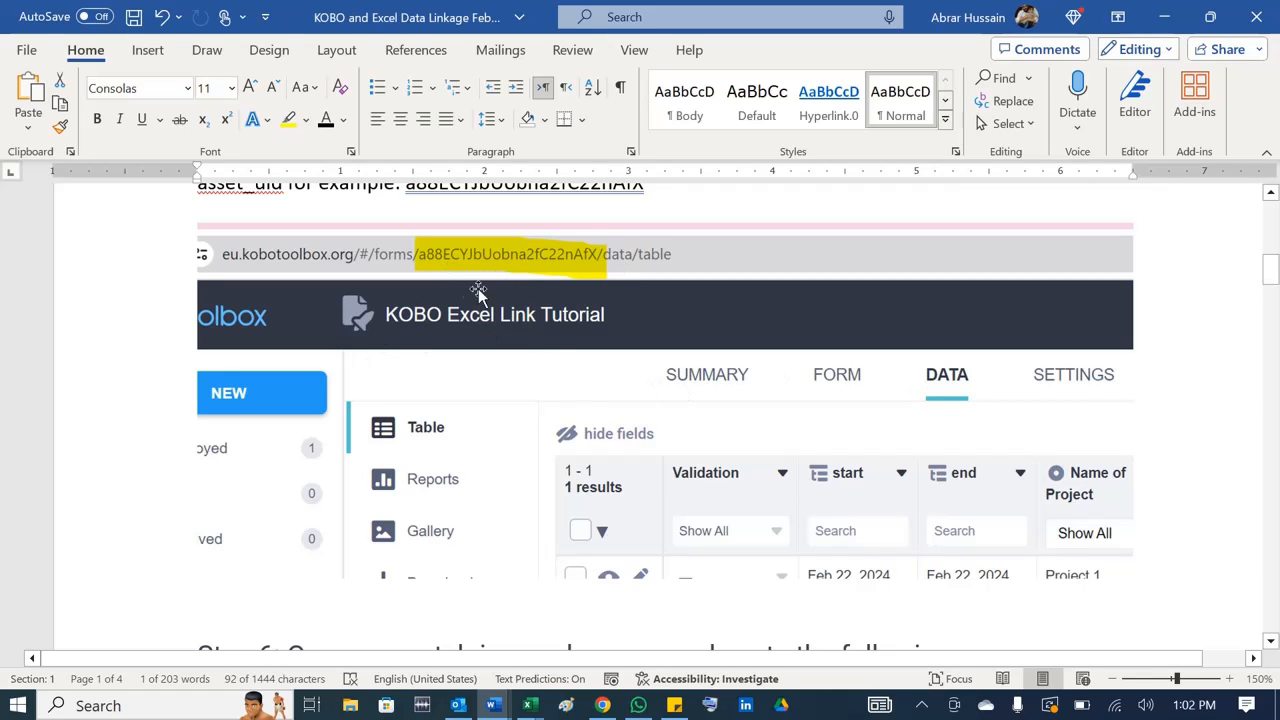
- Examine Step 6's URL template, marking the full URL, the kf_url and asset_uid placeholders and the humanitarian server address kobo.humanitarianresponse.info
scroll(565, 450, down, 9)
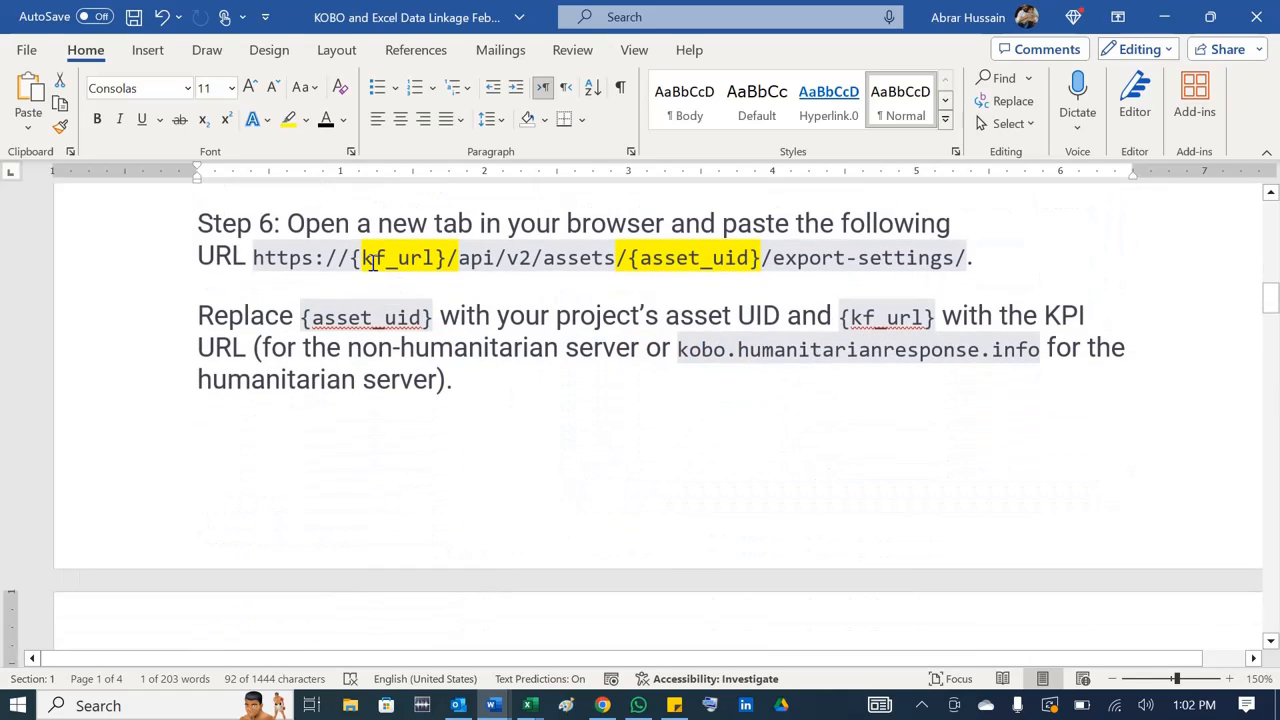
drag(361, 258, 960, 258)
click(706, 258)
drag(706, 258, 188, 258)
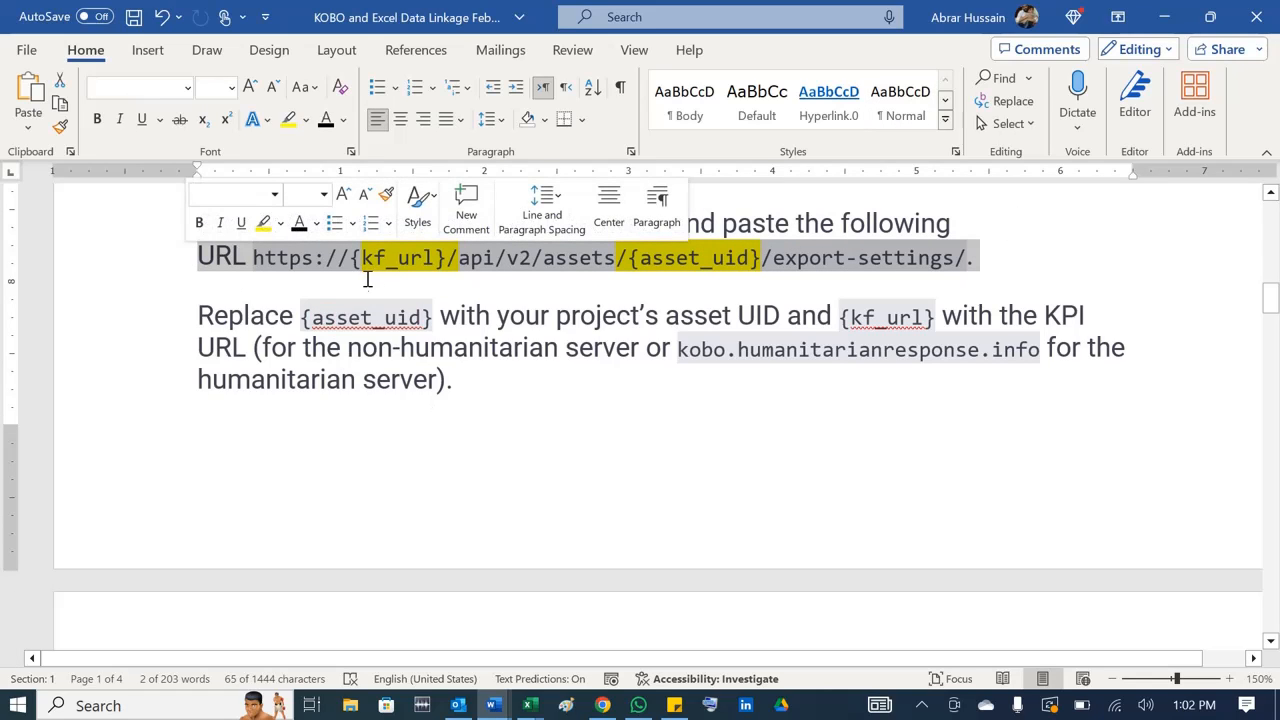
click(366, 258)
drag(360, 257, 436, 260)
drag(680, 351, 1030, 349)
drag(616, 258, 770, 258)
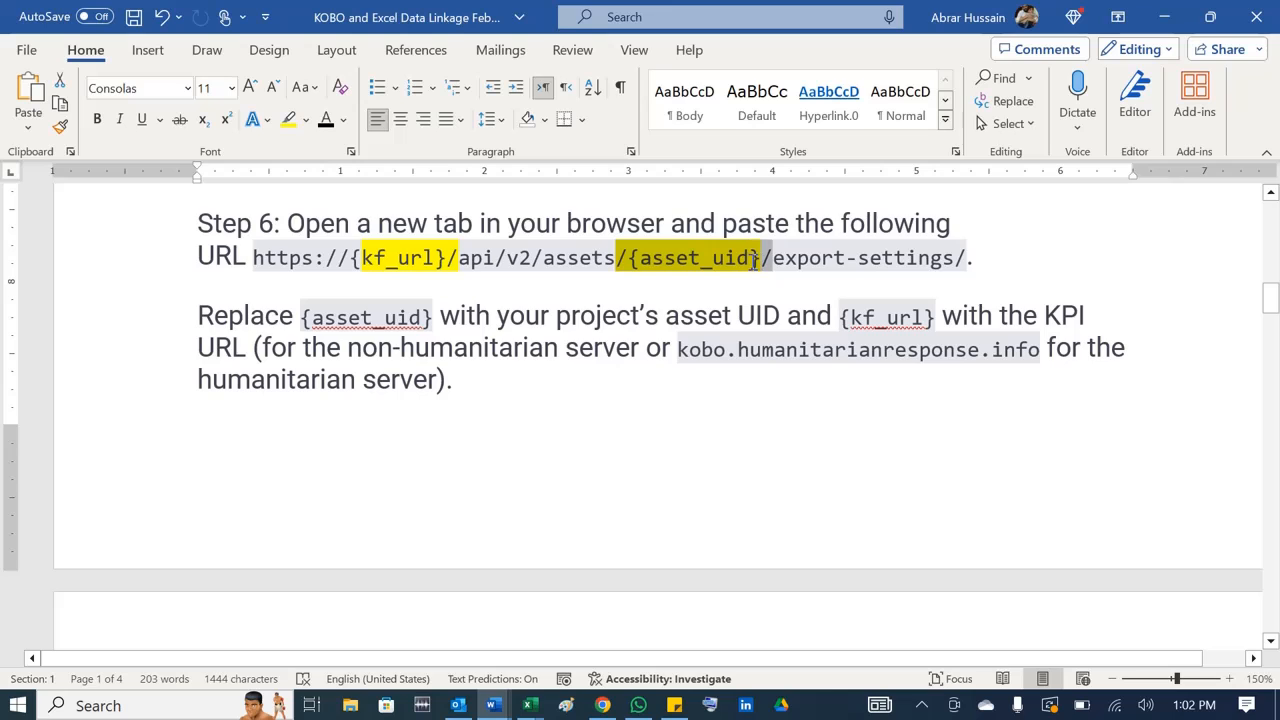
- Recheck the asset UID example in Step 5 and examine the completed export-settings example link above Step 7
scroll(520, 343, up, 5)
scroll(519, 352, up, 1)
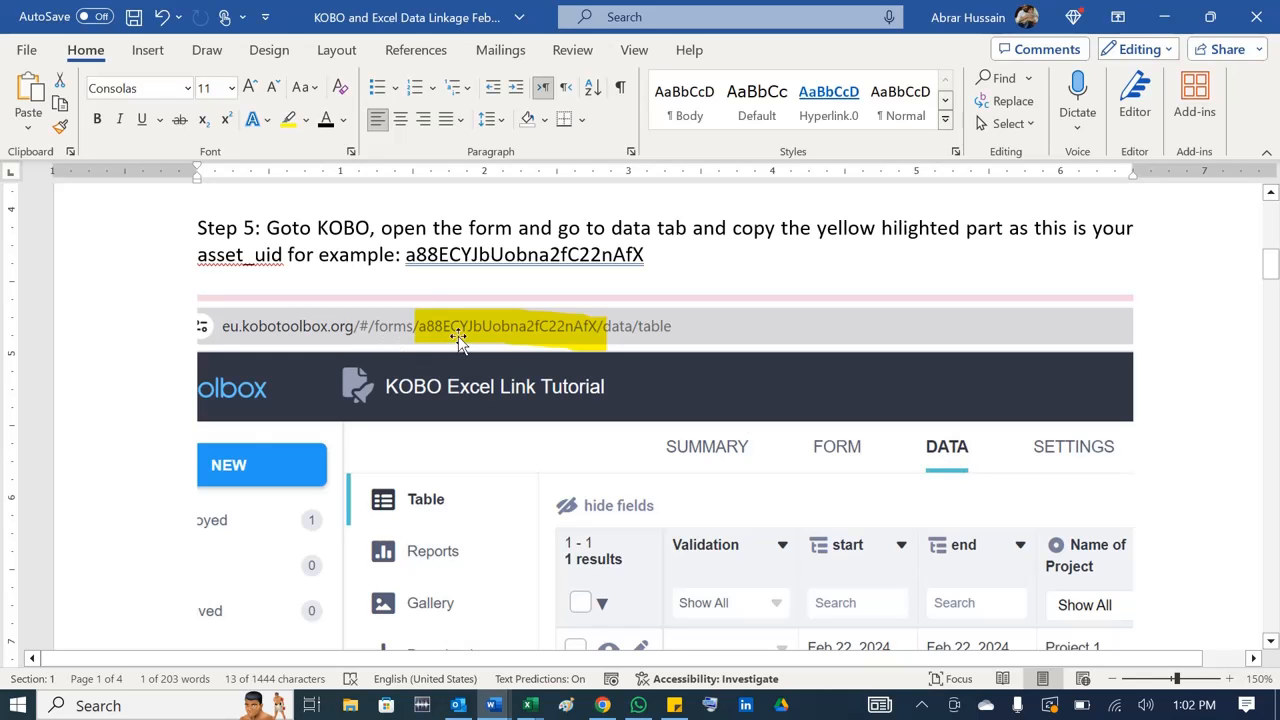
scroll(512, 378, down, 10)
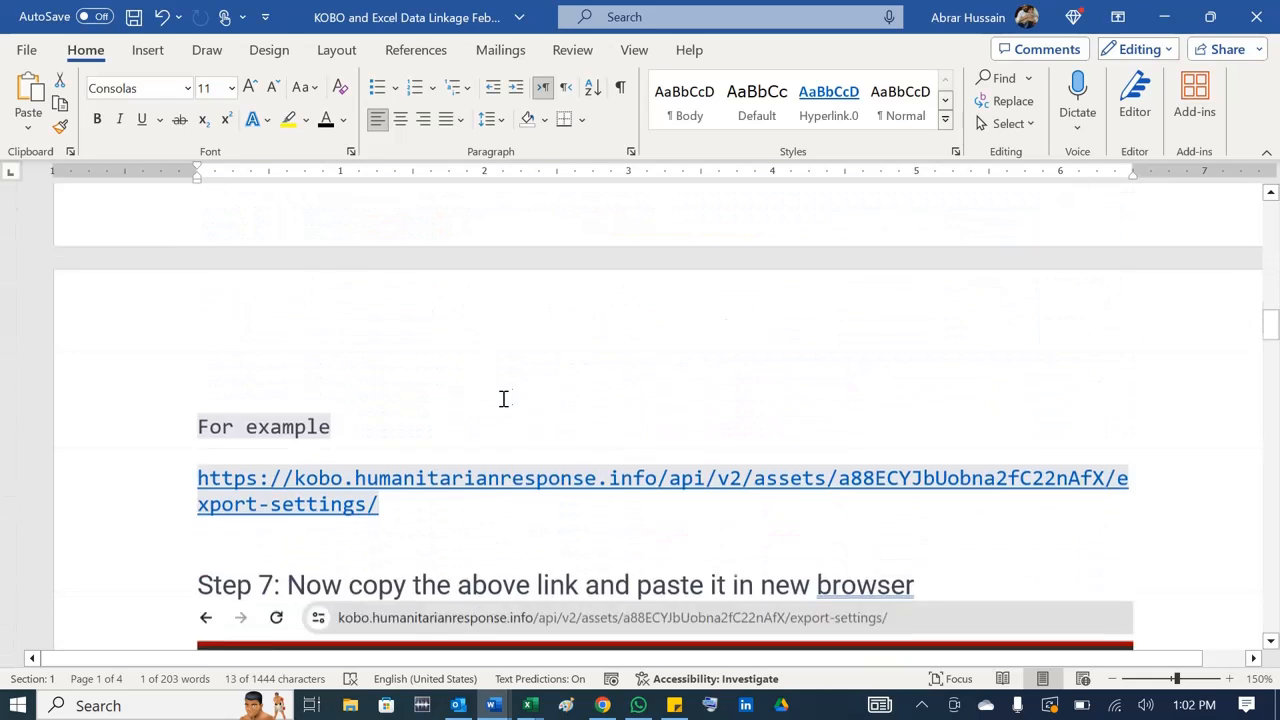
scroll(504, 399, down, 2)
drag(397, 400, 158, 377)
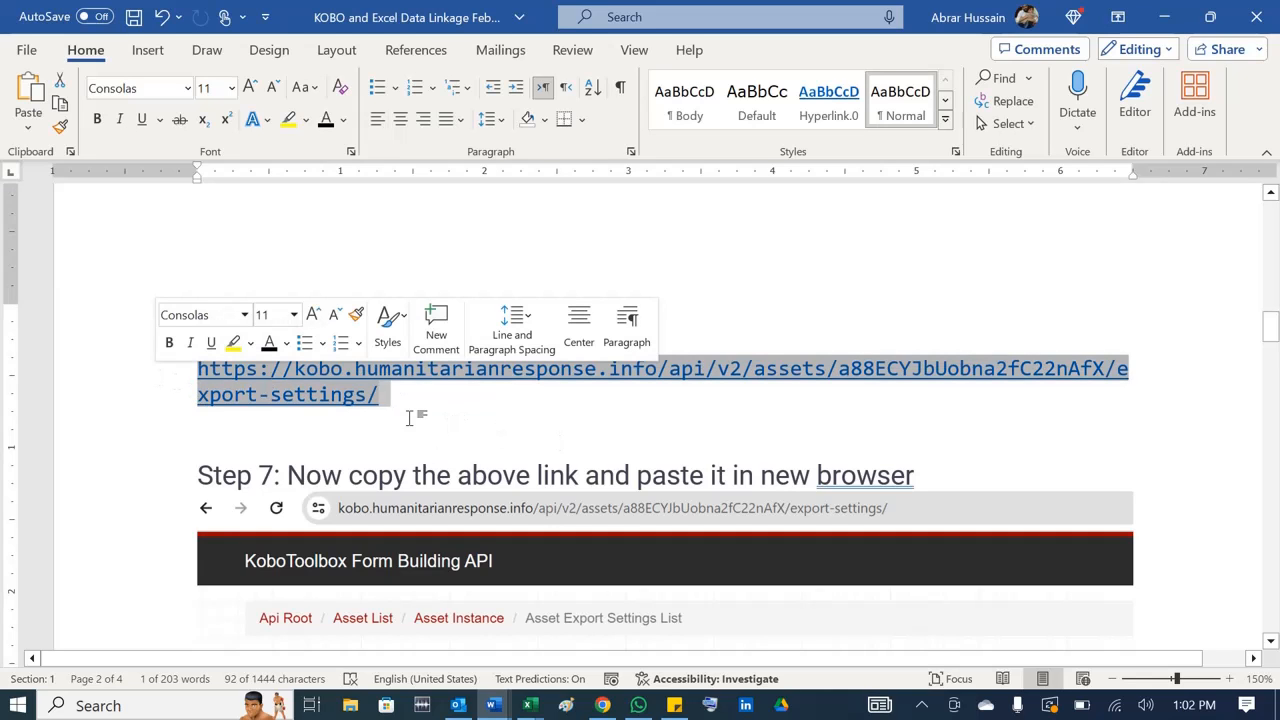
scroll(403, 430, down, 3)
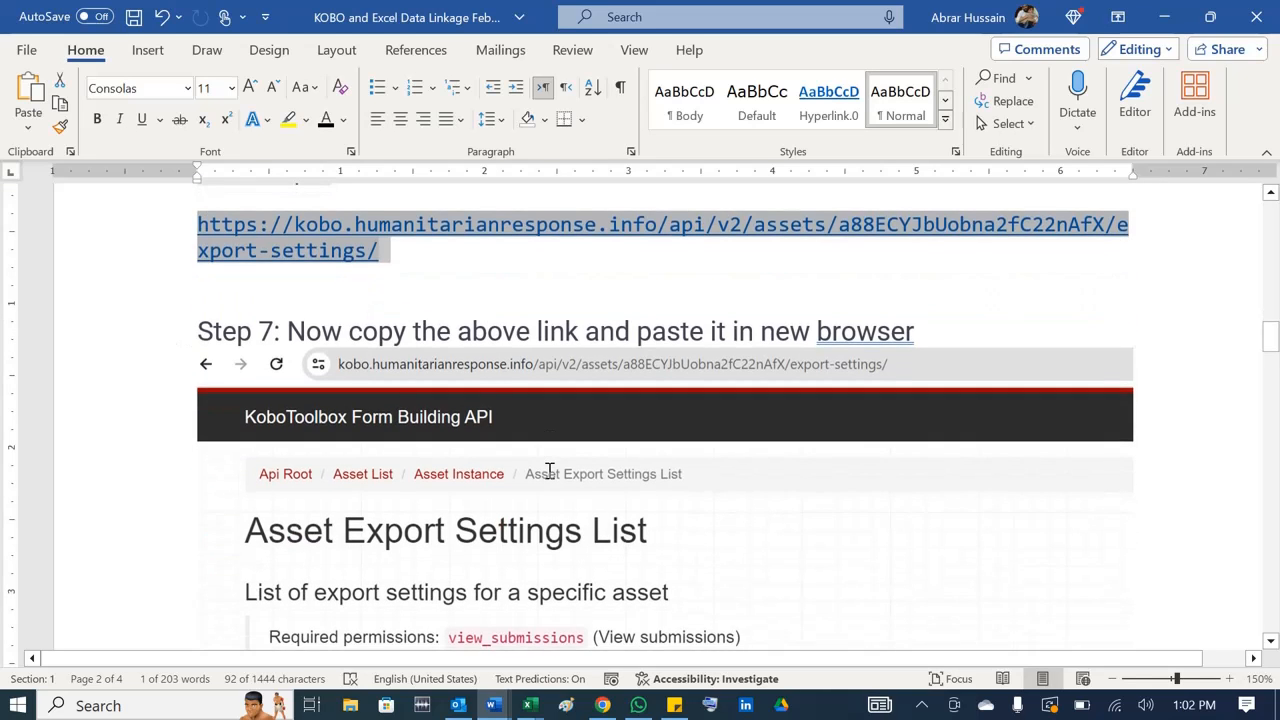
- Review Steps 7 and 8 in the Word tutorial and mark the data_url_csv and data_url_xlsx links on Chrome's export-settings API page
scroll(512, 440, down, 3)
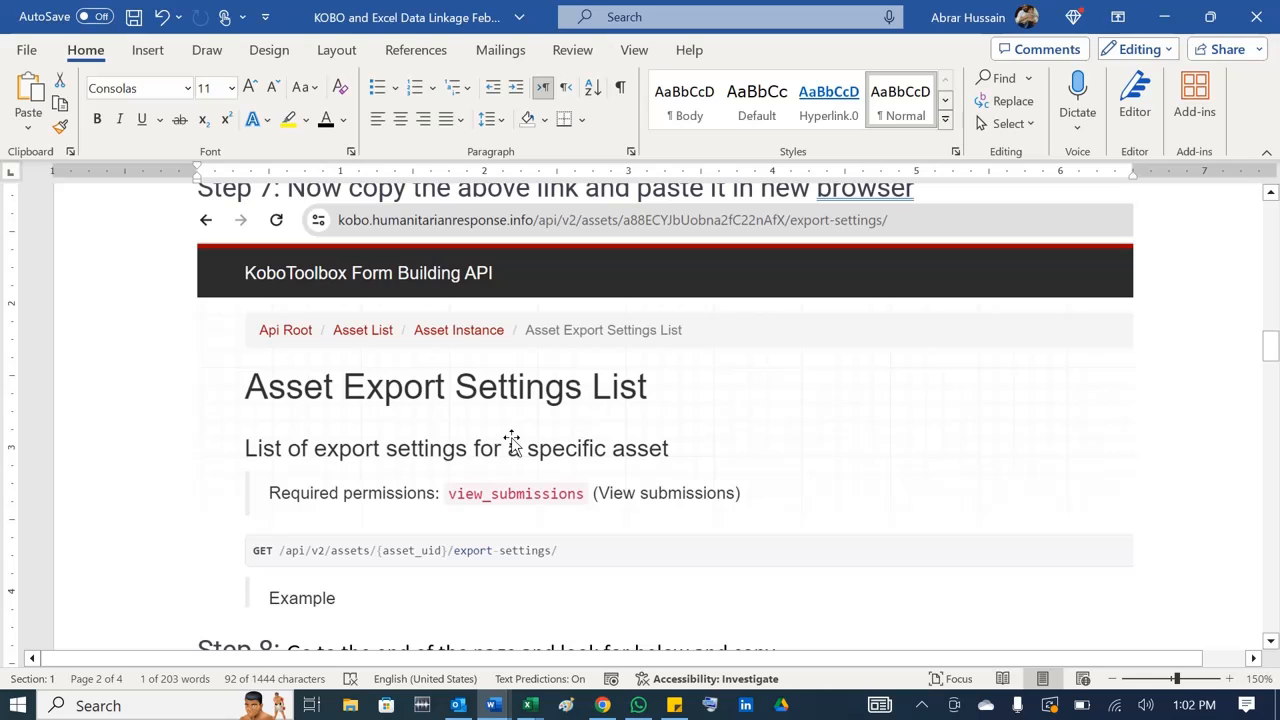
scroll(491, 391, down, 3)
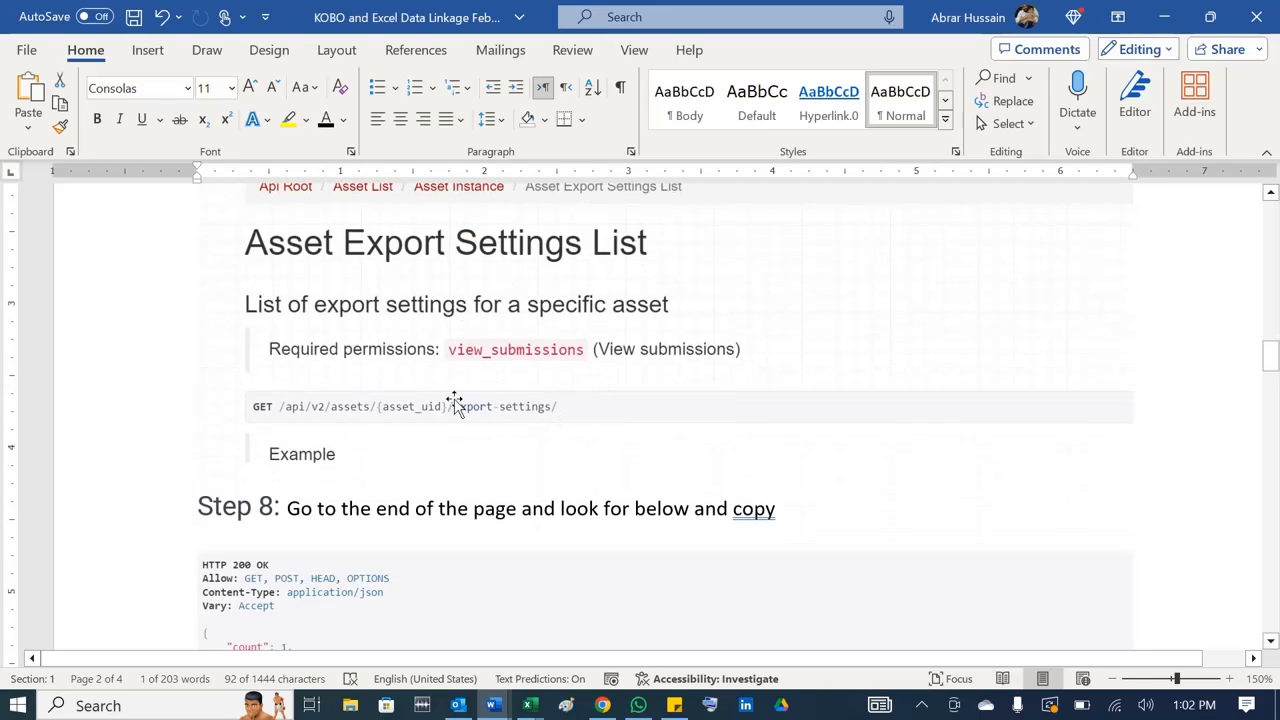
click(602, 705)
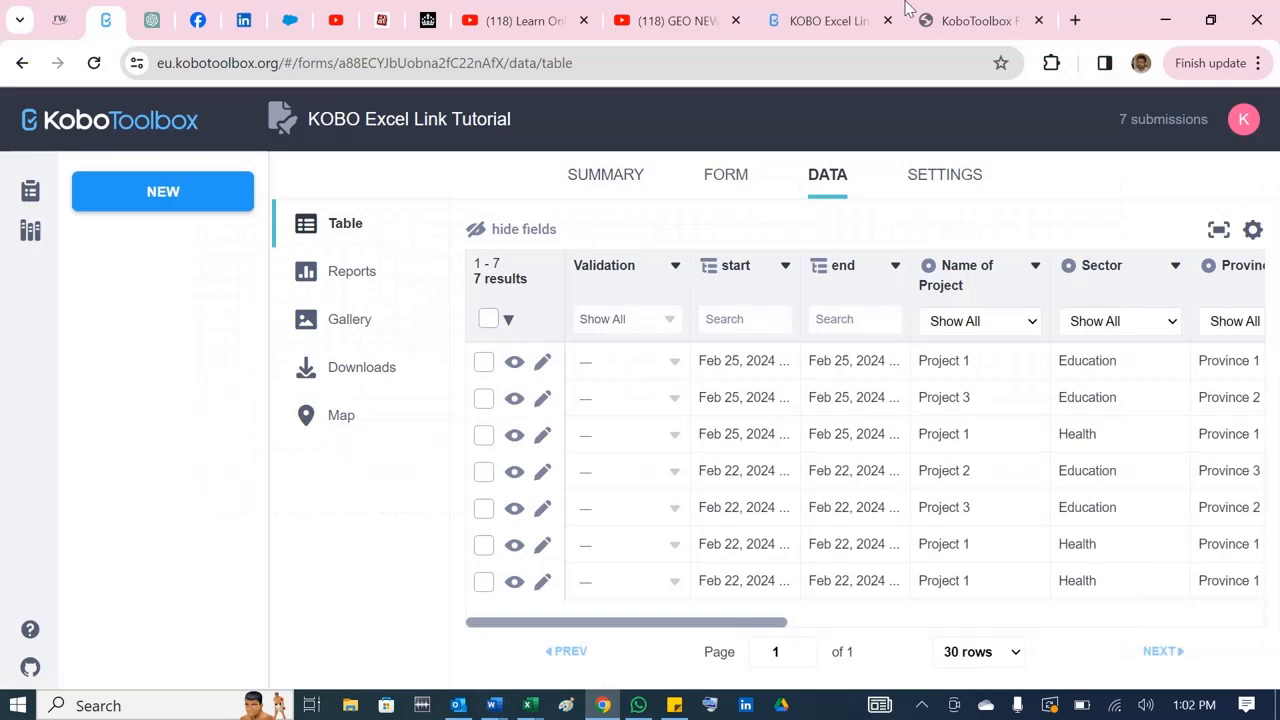
click(977, 18)
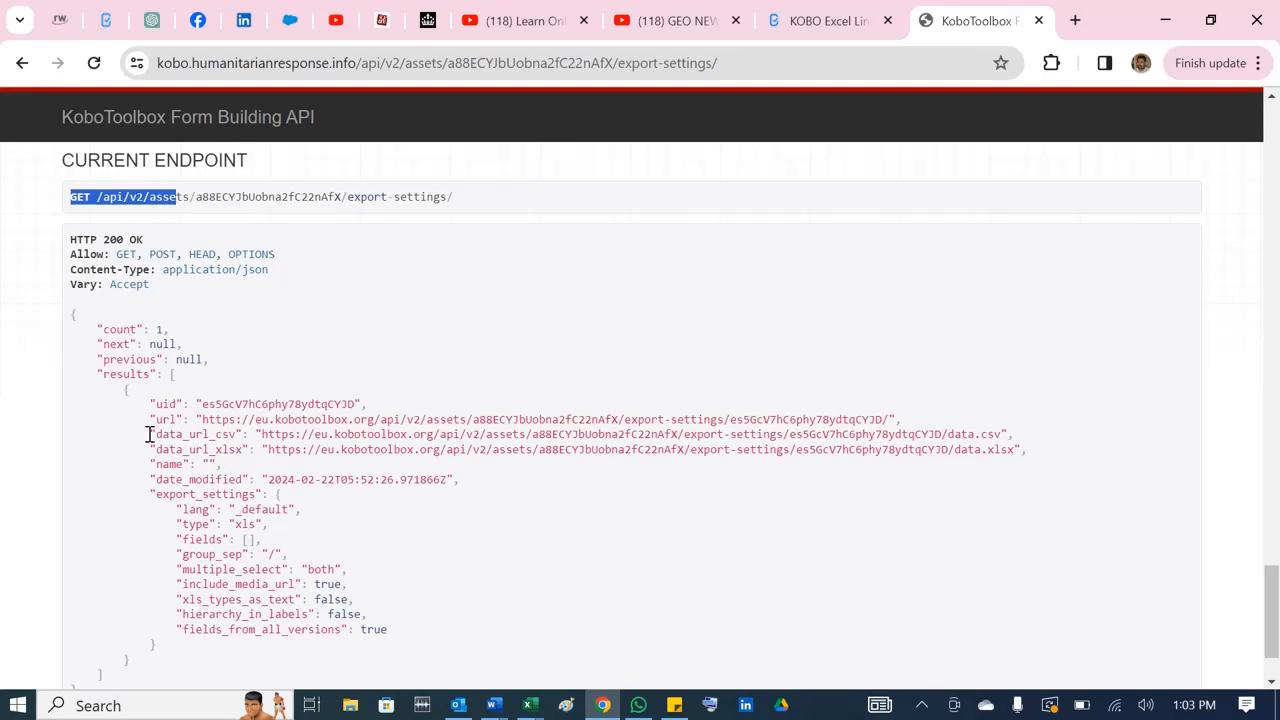
drag(148, 434, 1018, 452)
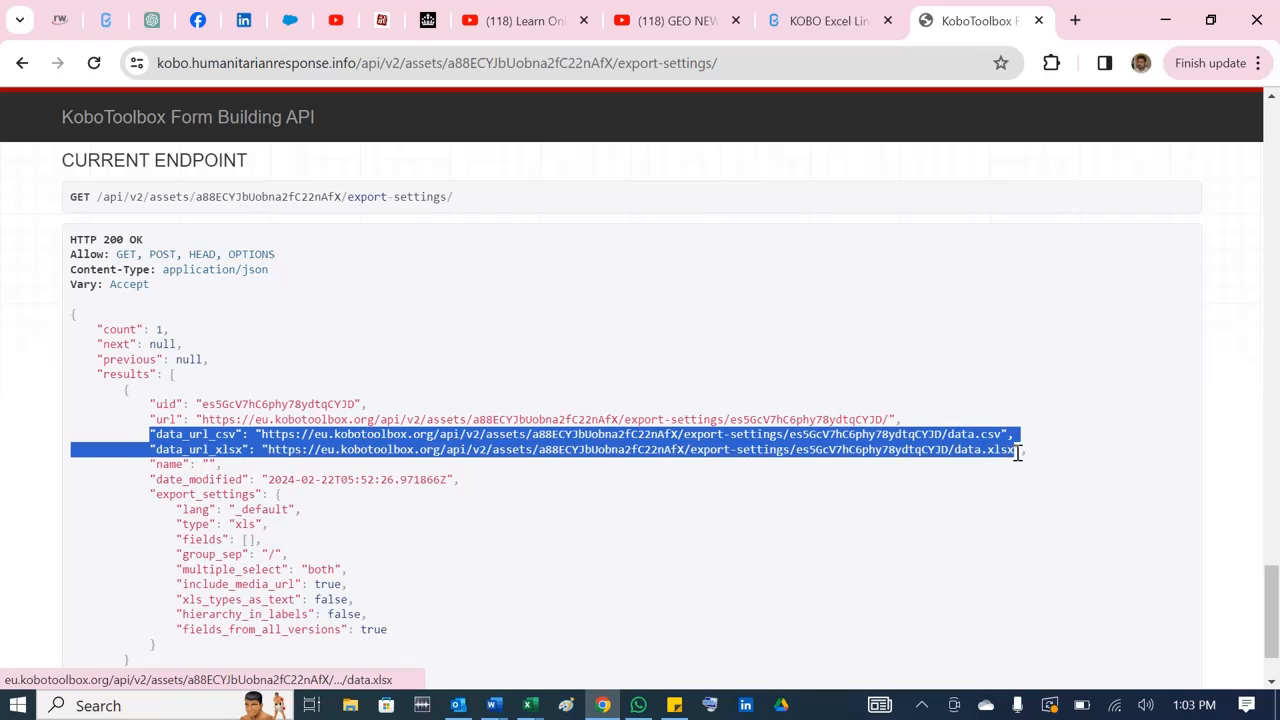
right_click(966, 440)
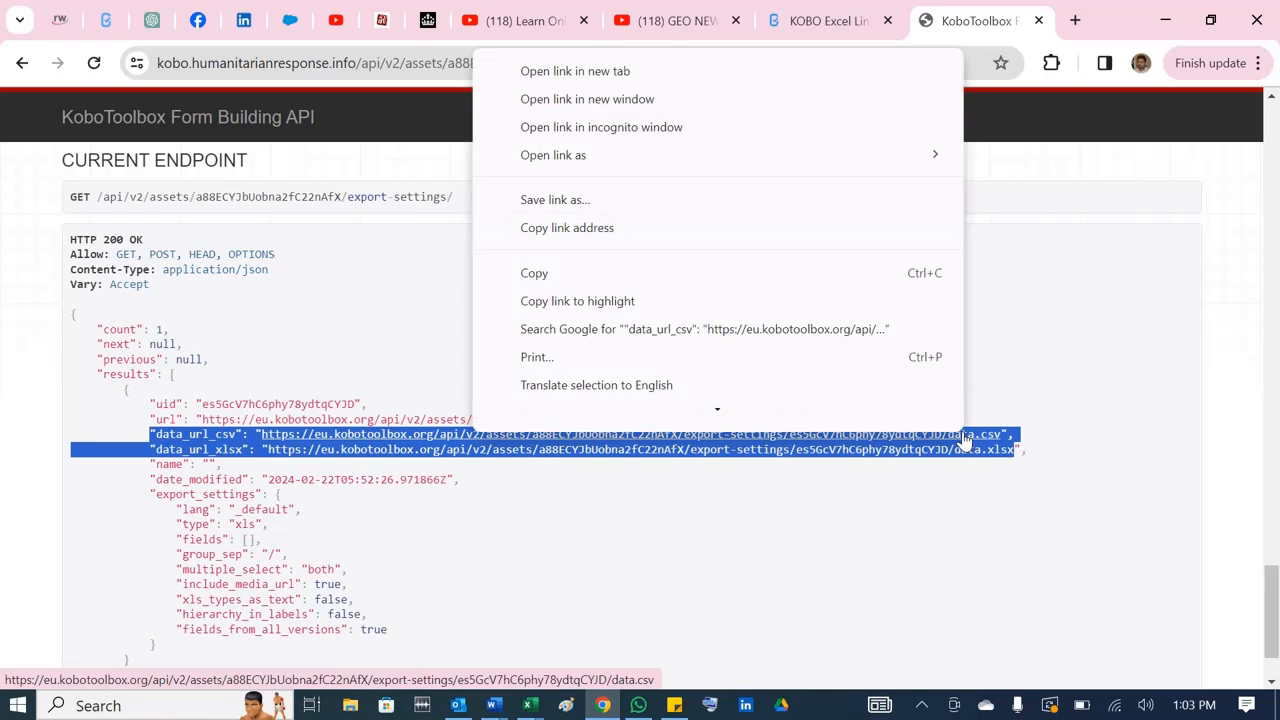
- Switch to the KOBO Excel Linkage Database working workbook and review the data import options From Web and Launch Power Query Editor
click(530, 705)
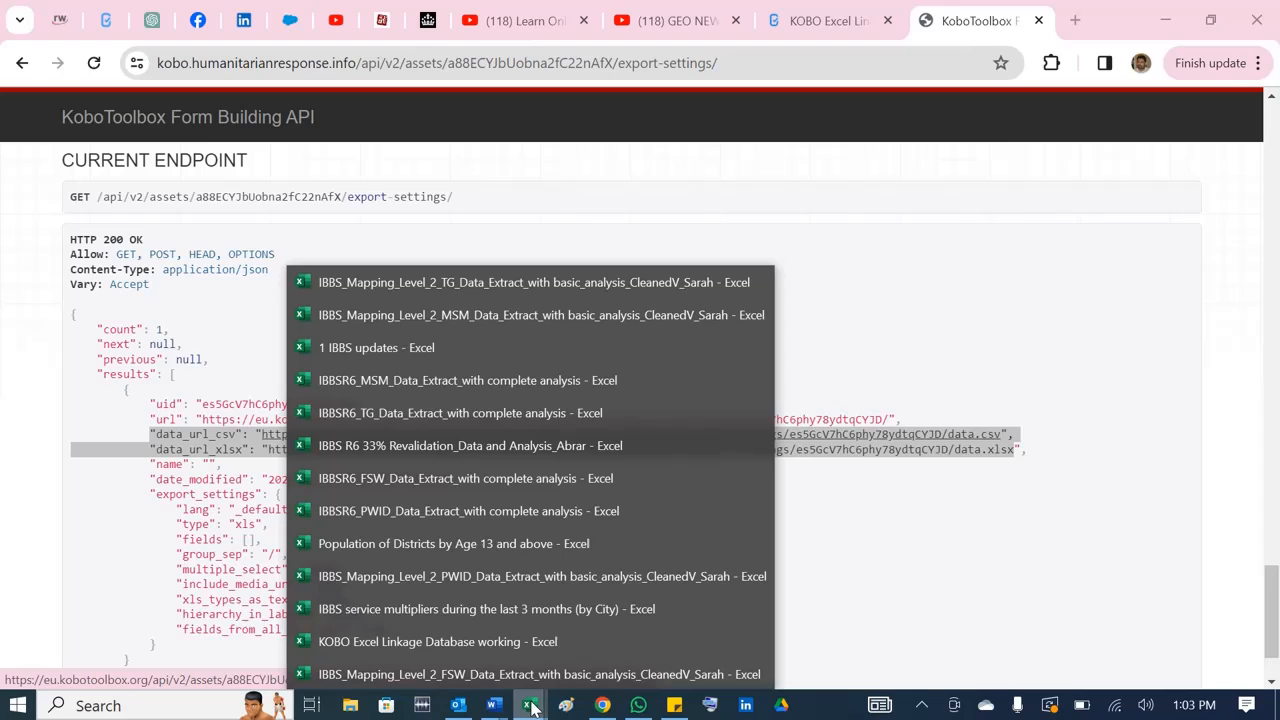
click(486, 642)
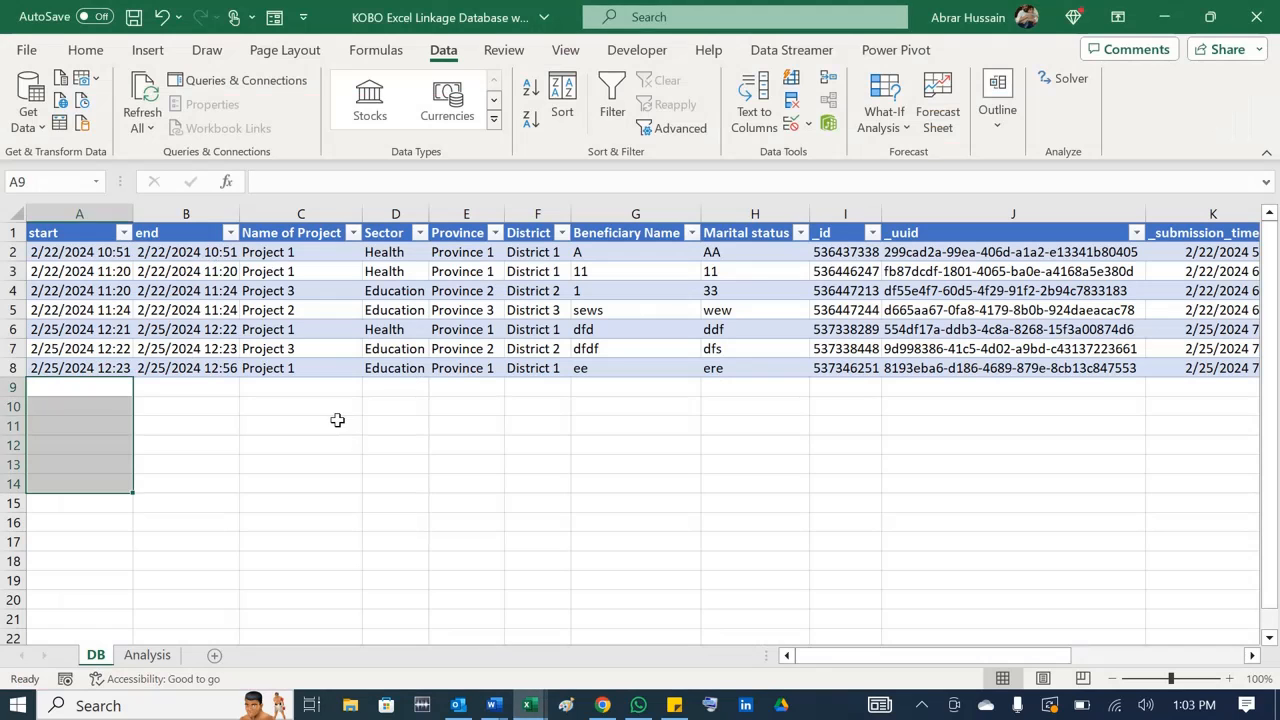
click(28, 112)
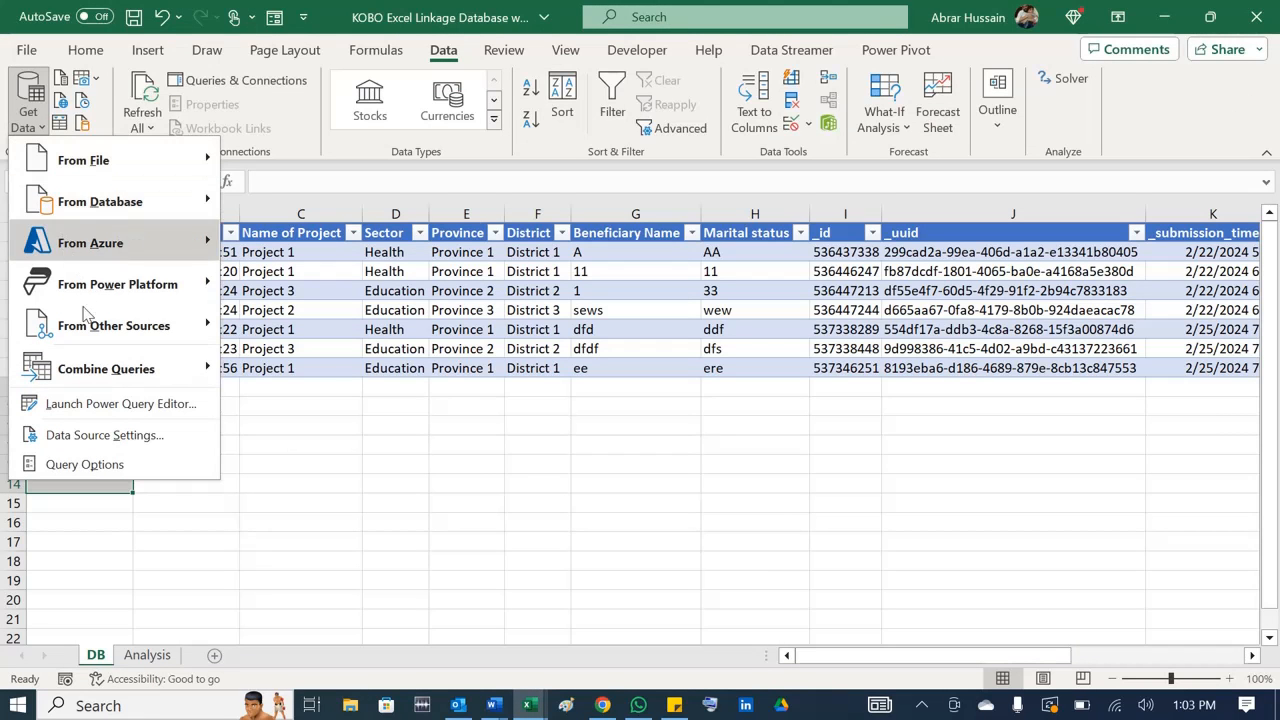
mouse_move(100, 335)
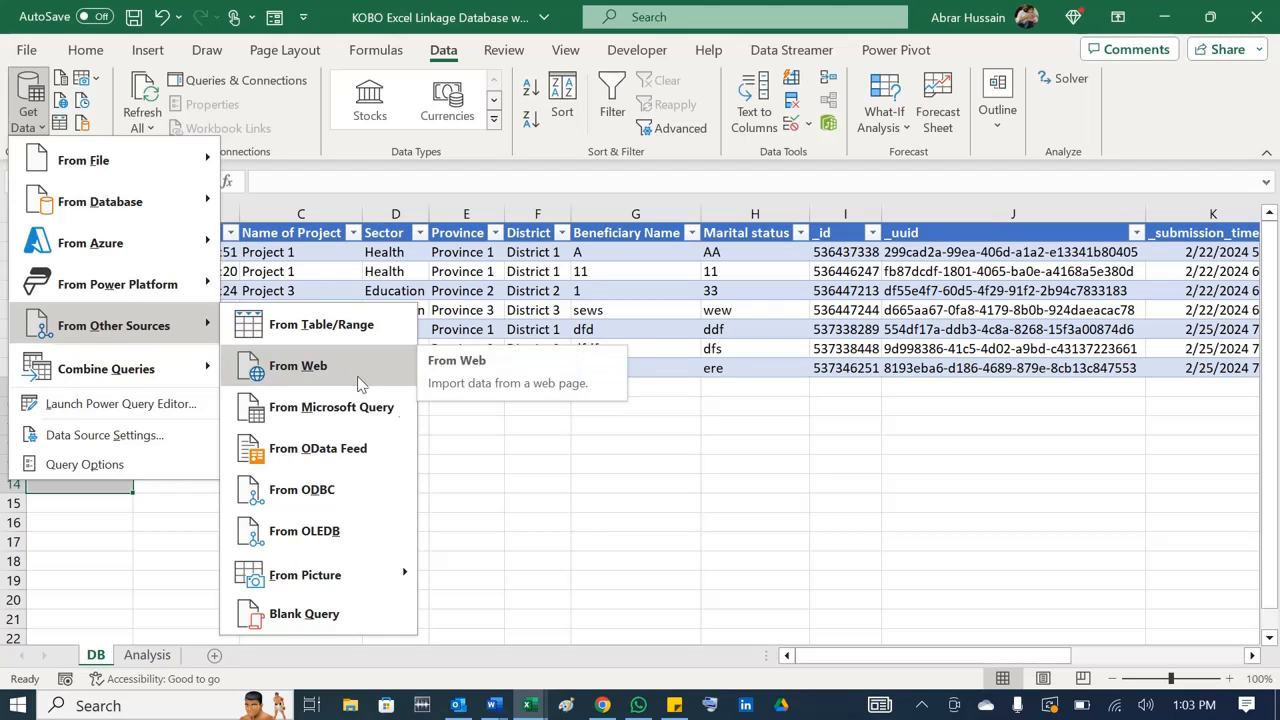
click(512, 451)
click(24, 128)
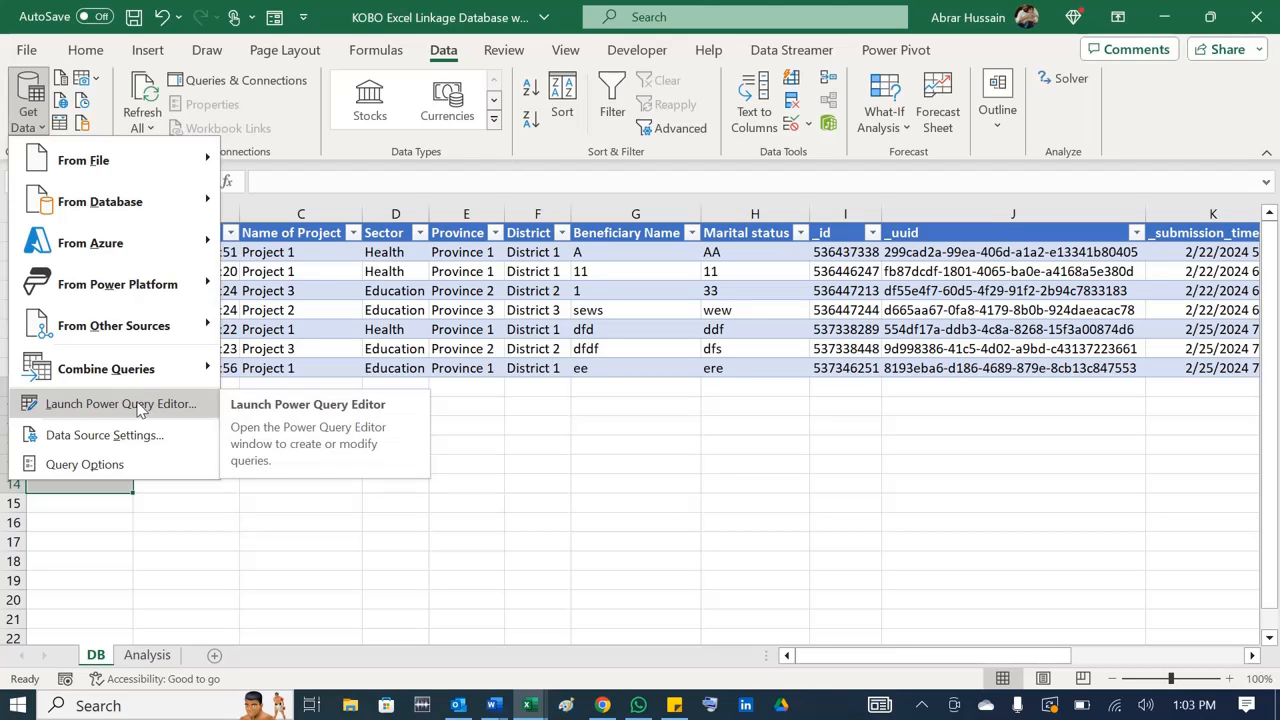
click(121, 404)
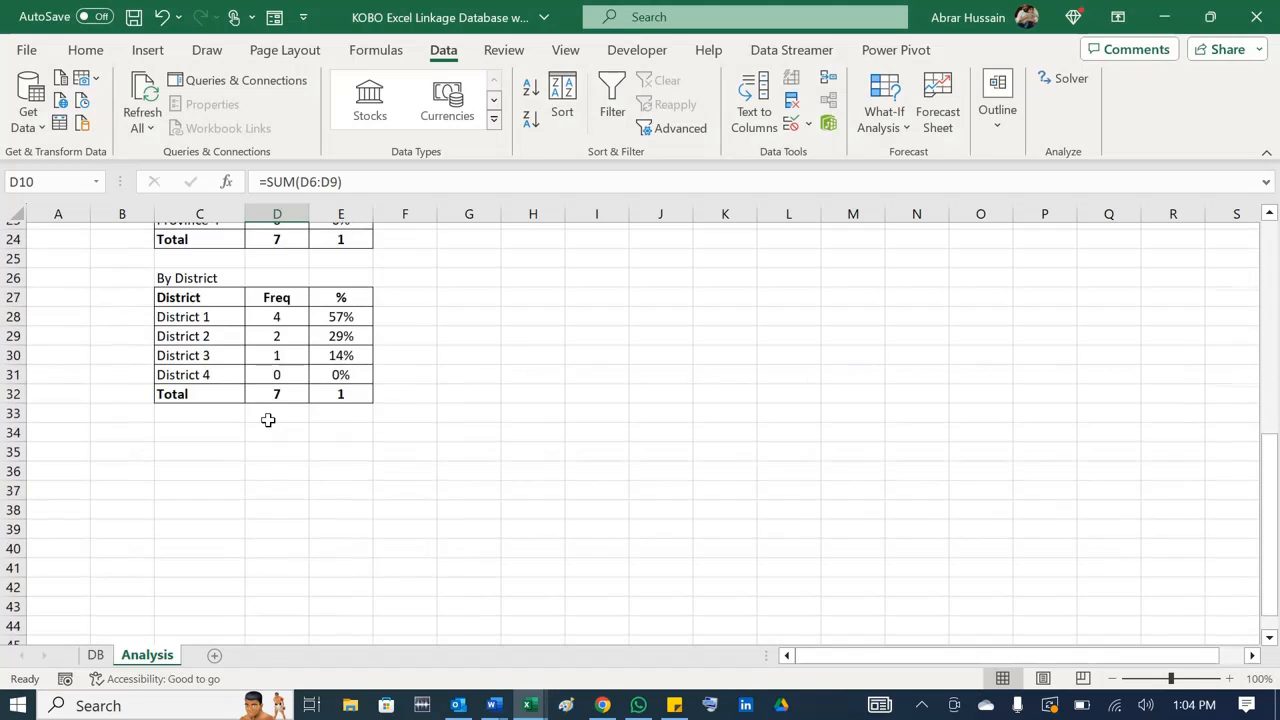
- Examine the Analysis sheet's frequency tables, empty range C36:E44 and the Project 3 count formula, and return to the DB sheet
scroll(206, 434, down, 1)
drag(200, 445, 323, 606)
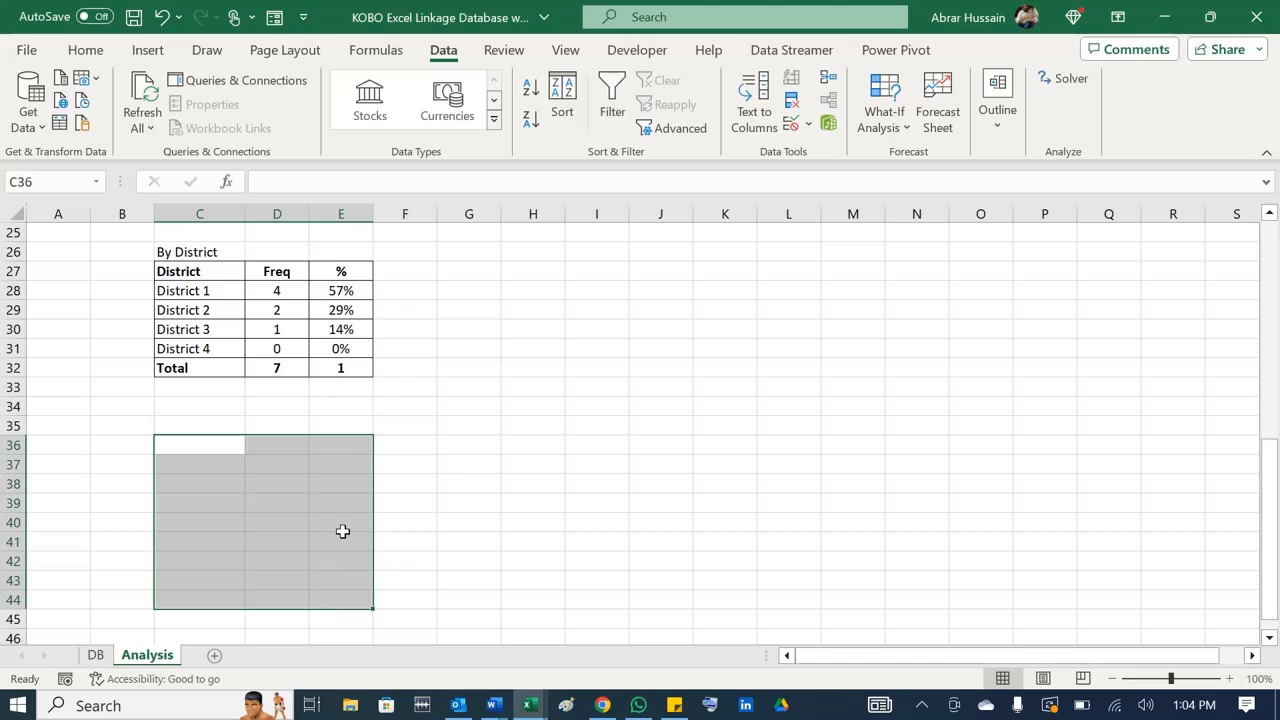
scroll(277, 409, up, 8)
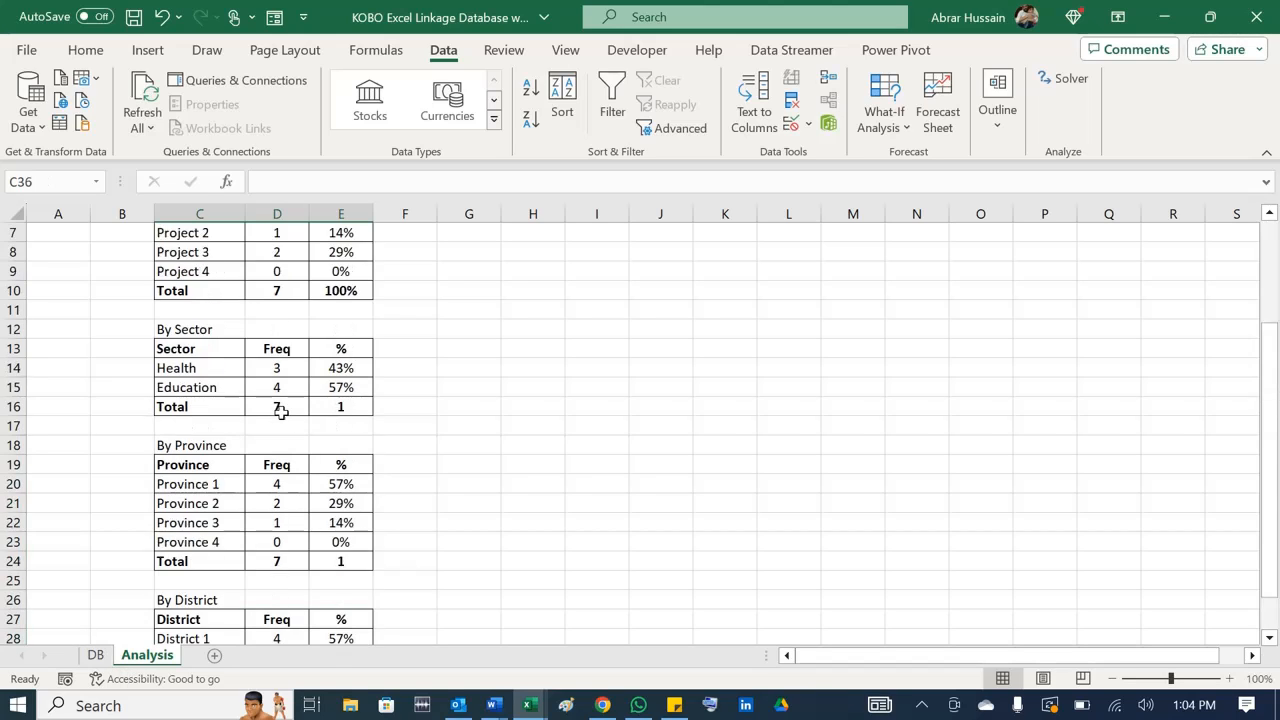
click(280, 335)
click(285, 371)
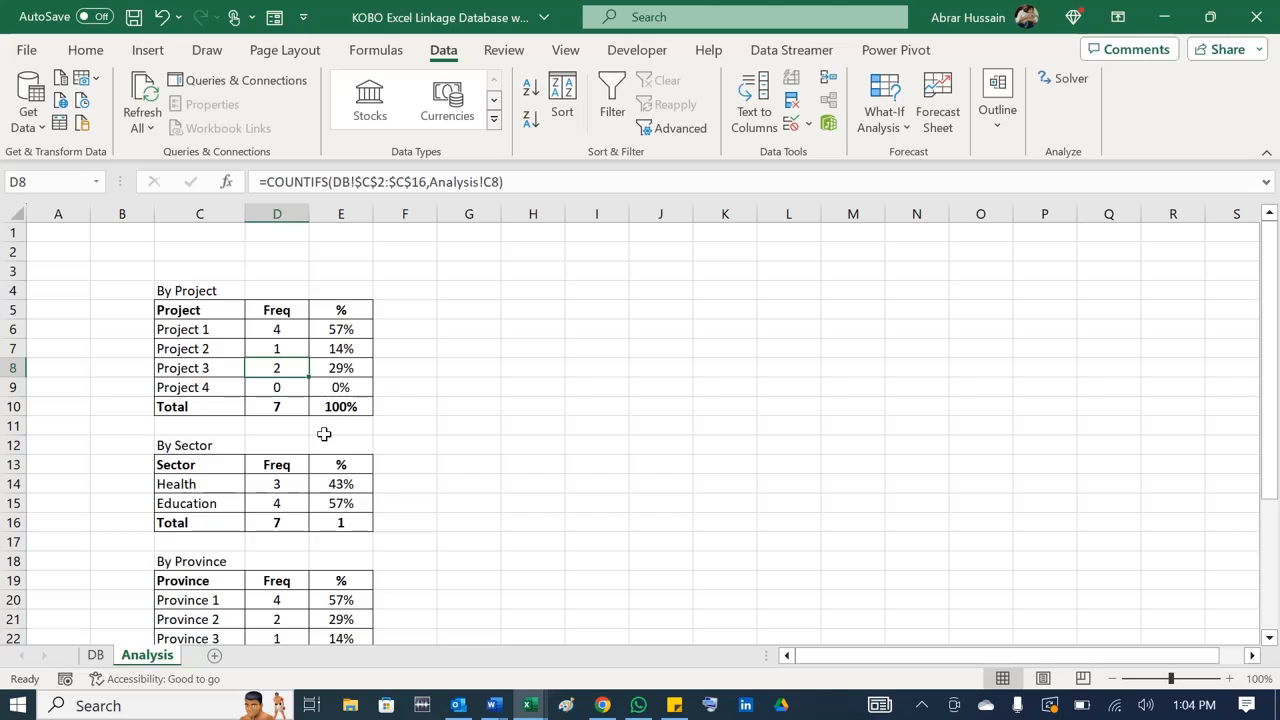
click(95, 655)
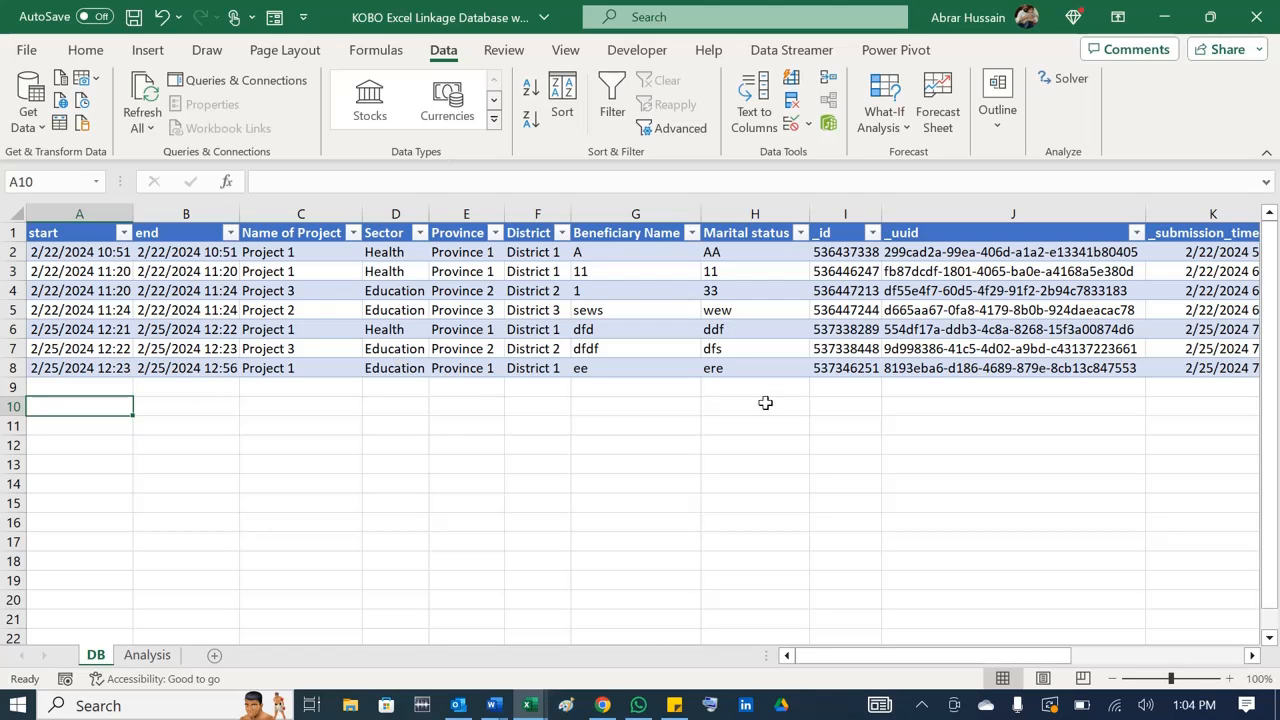
- Switch to Chrome and look through the videos in the Learn Online Data Collection playlist on YouTube
click(602, 705)
click(522, 21)
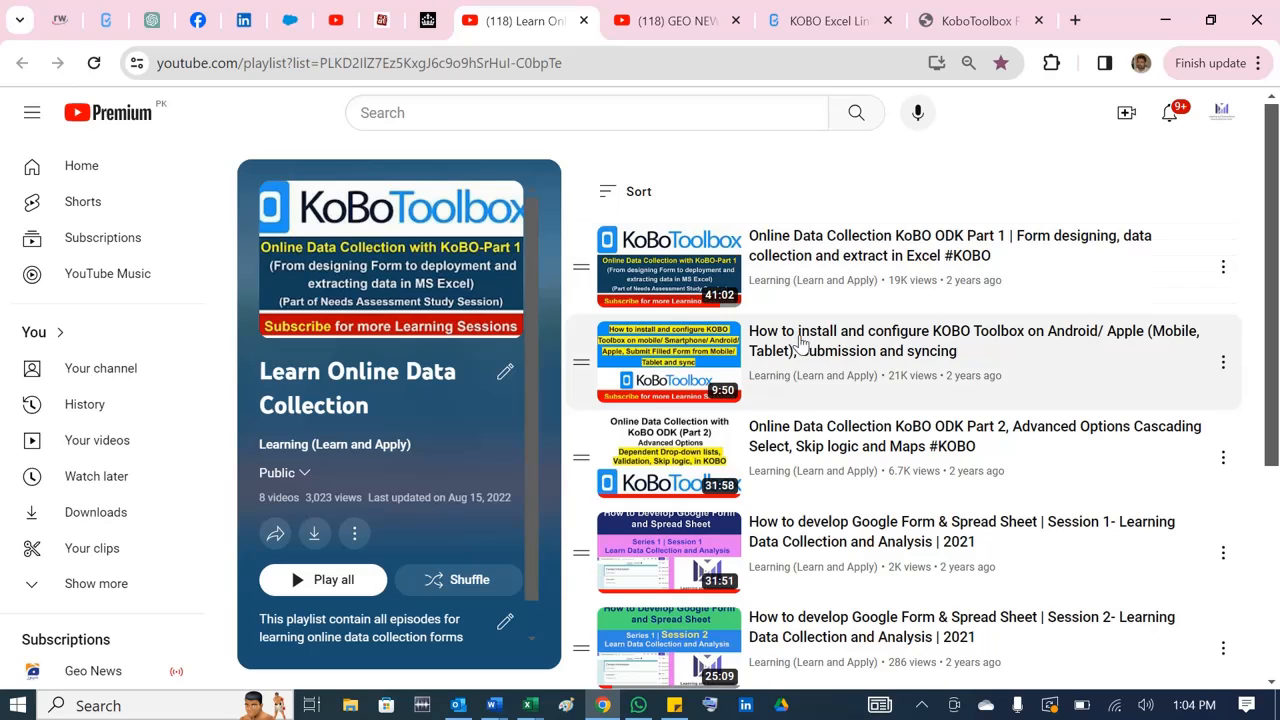
scroll(830, 430, down, 3)
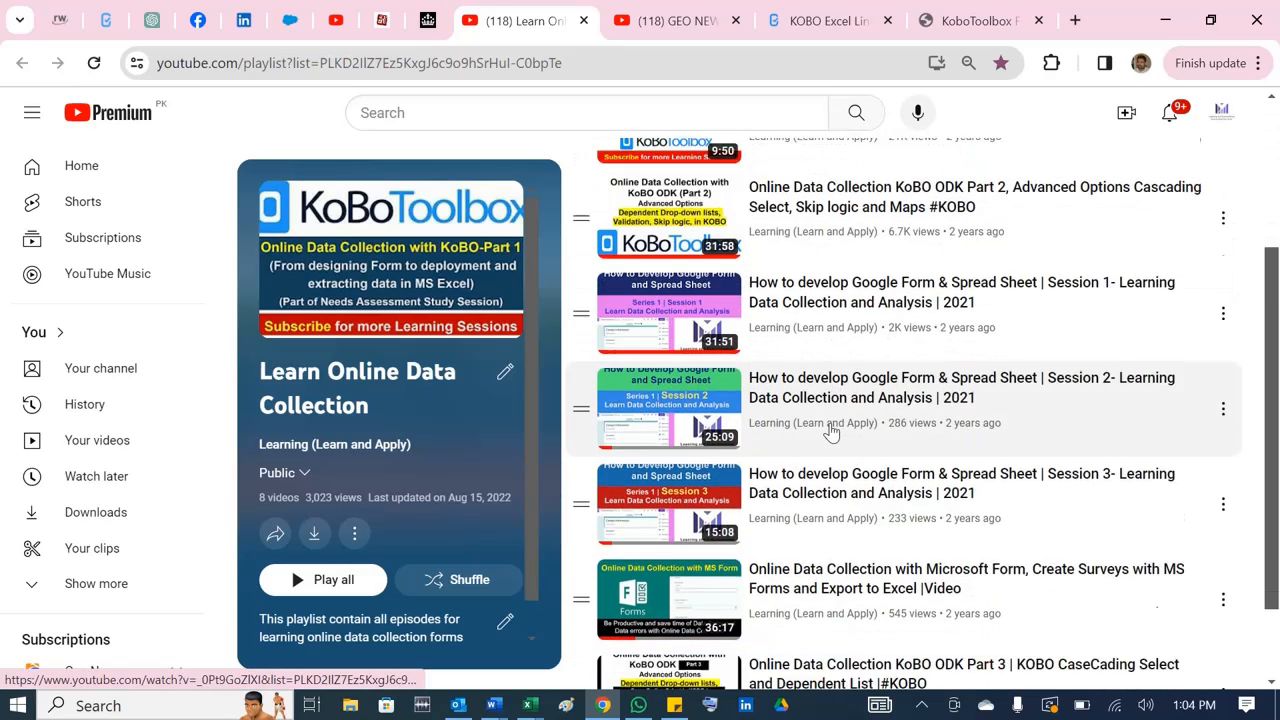
scroll(826, 440, up, 3)
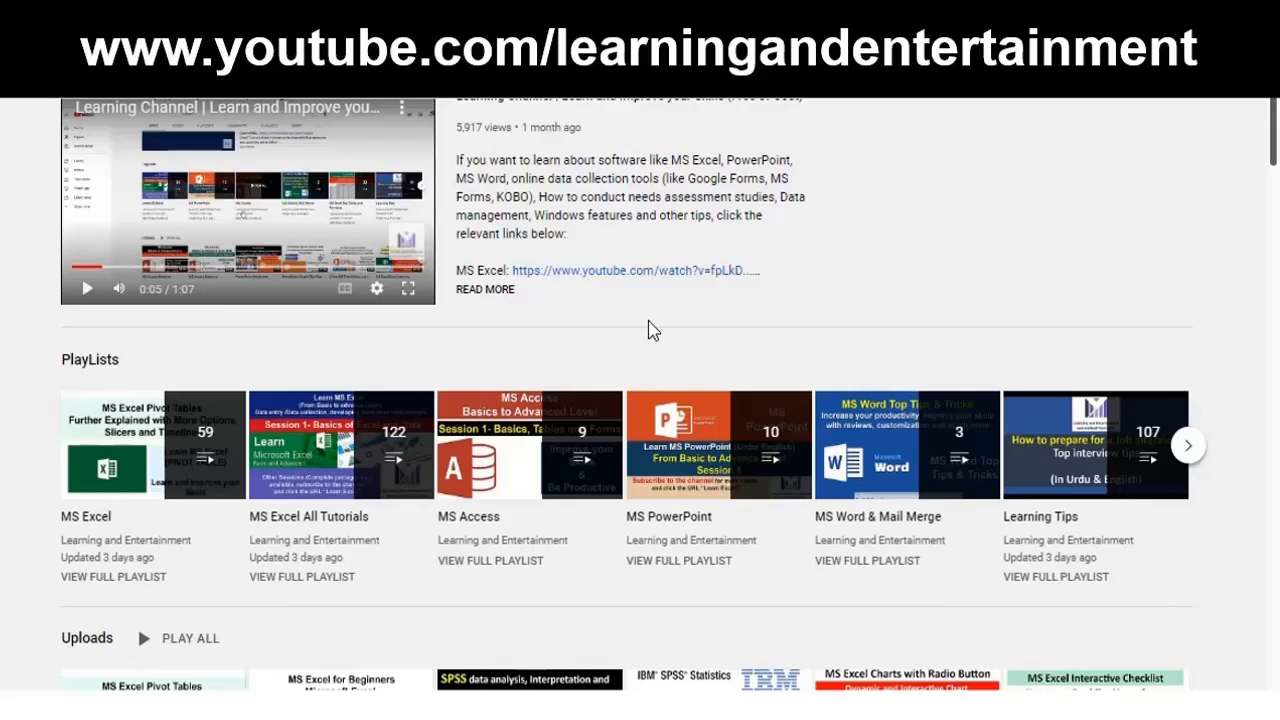
- Browse the Learning and Entertainment channel's home page, covering its playlists, uploads, and the Excel, PowerPoint and Access sections
scroll(644, 338, down, 2)
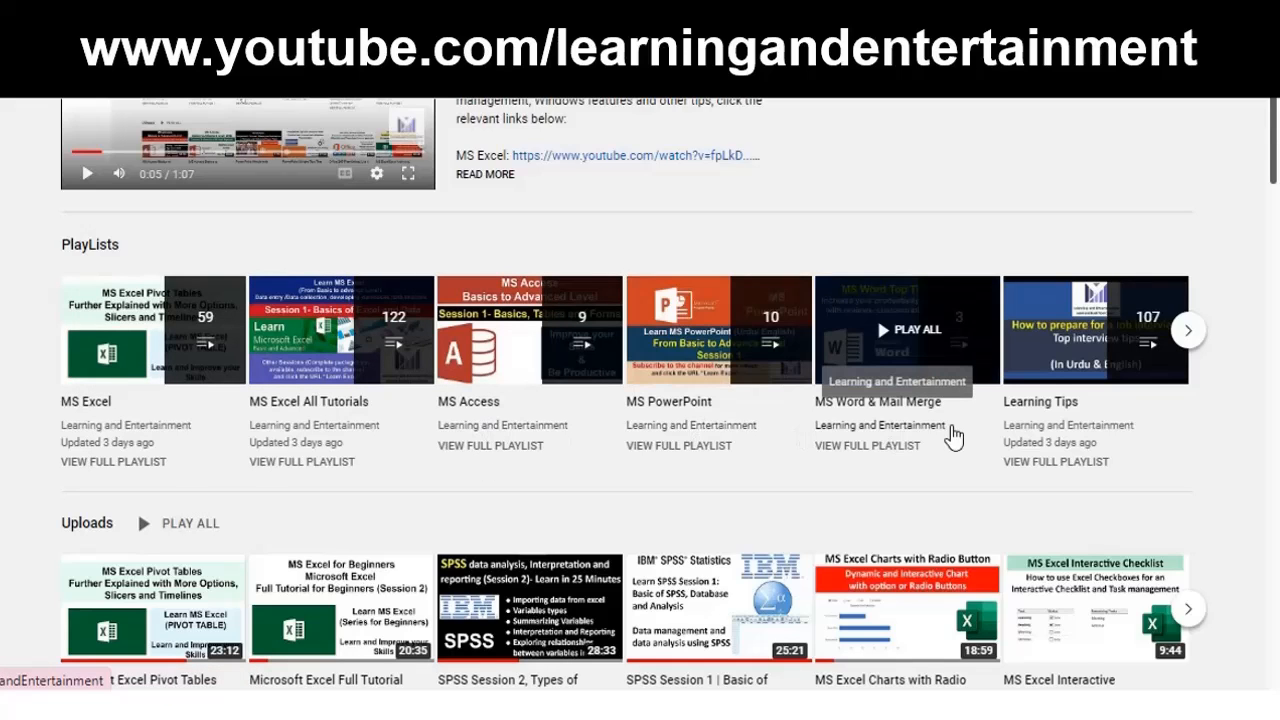
scroll(806, 422, down, 4)
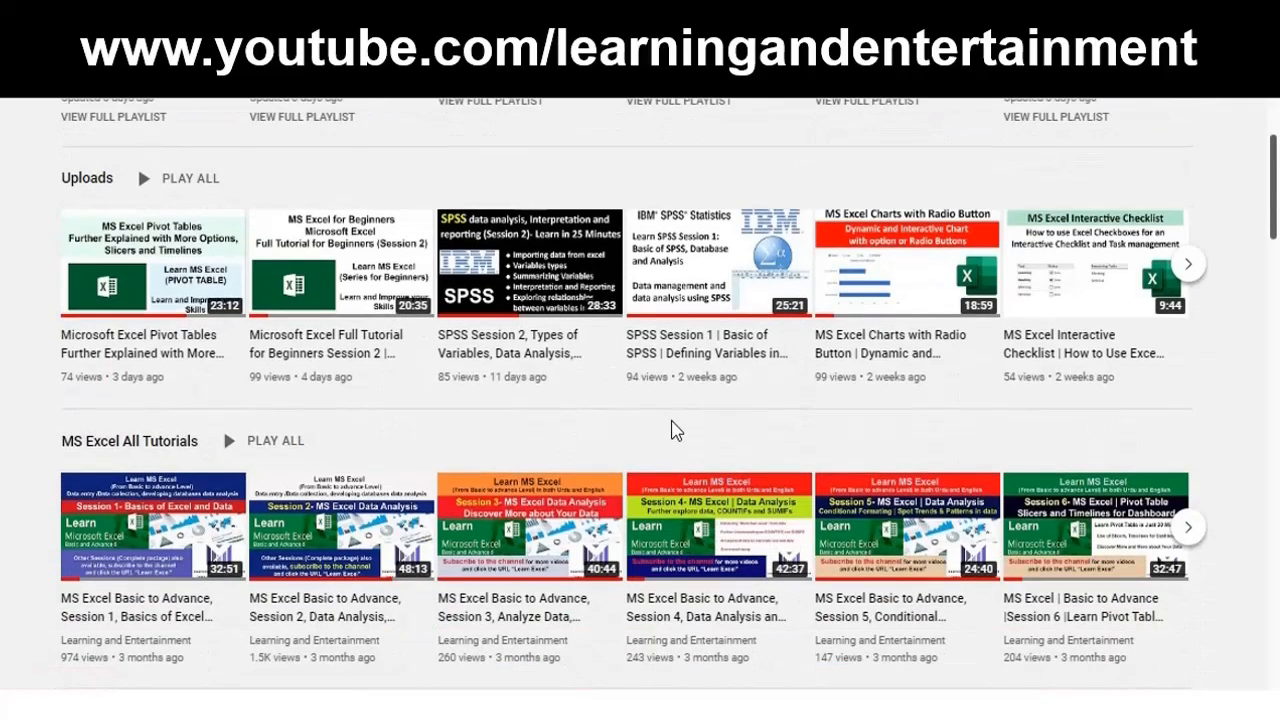
scroll(672, 430, down, 3)
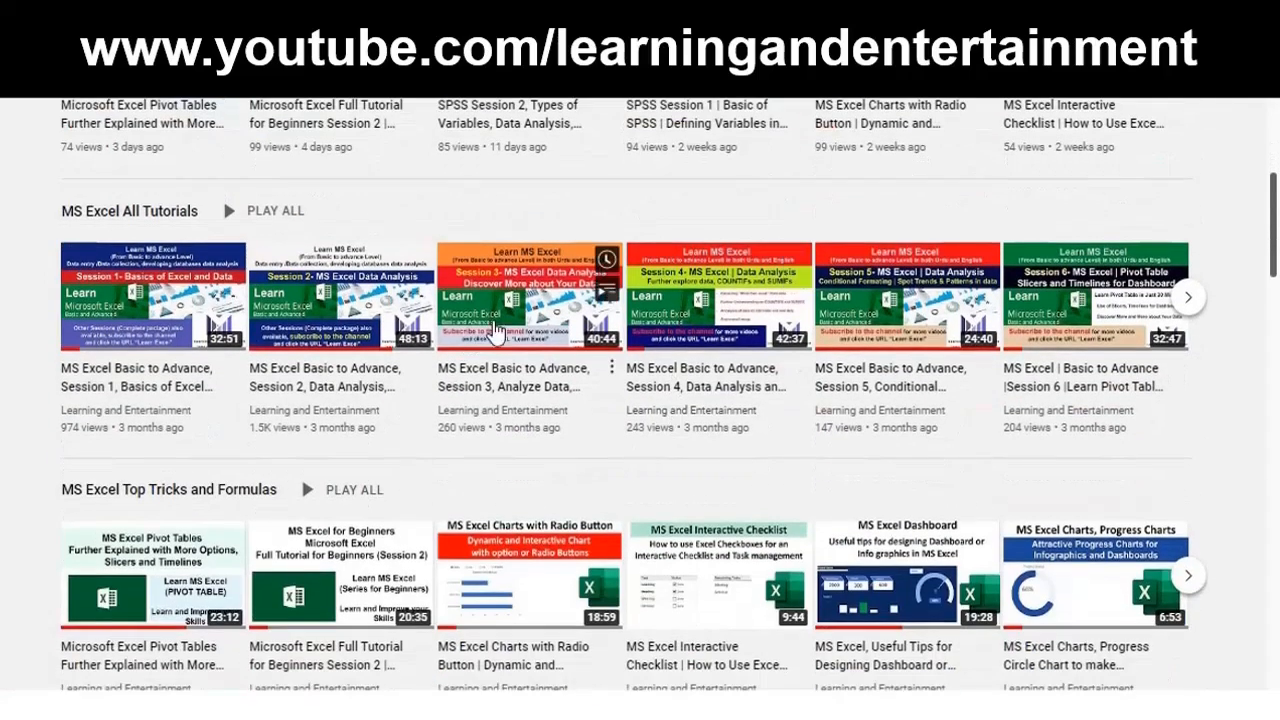
scroll(514, 446, down, 5)
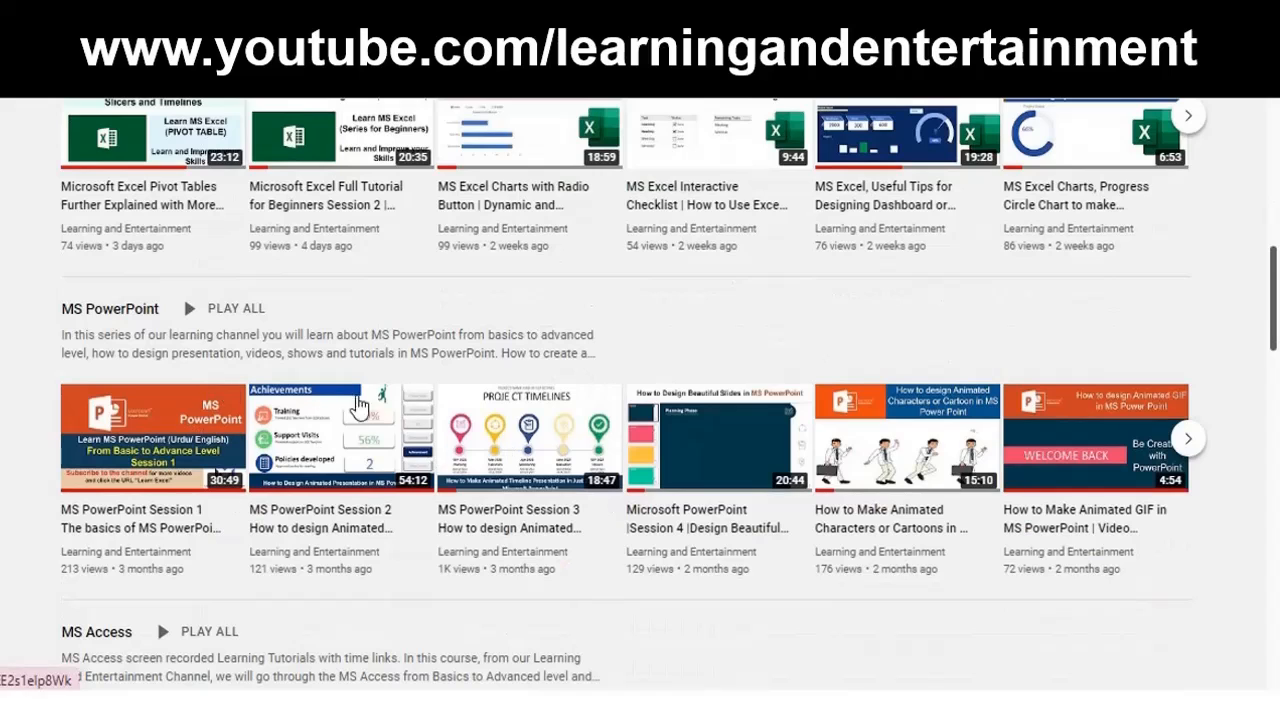
scroll(452, 425, down, 4)
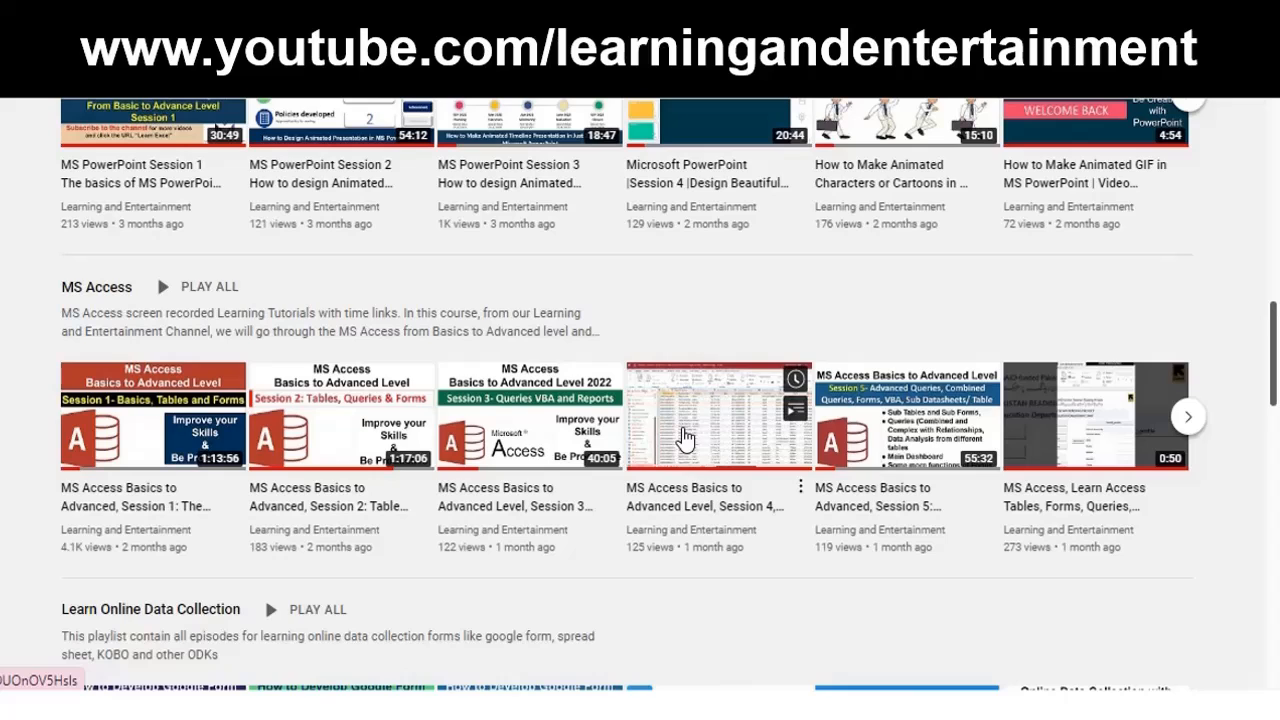
scroll(685, 437, down, 4)
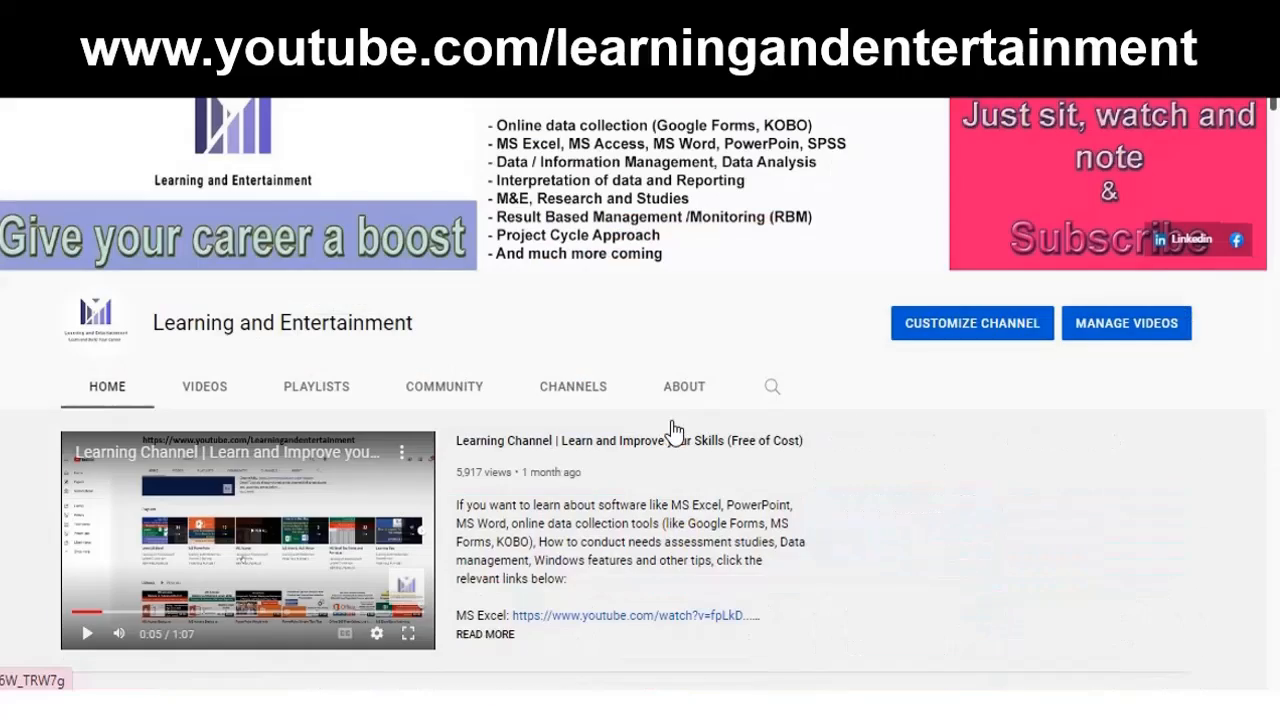
scroll(869, 423, down, 3)
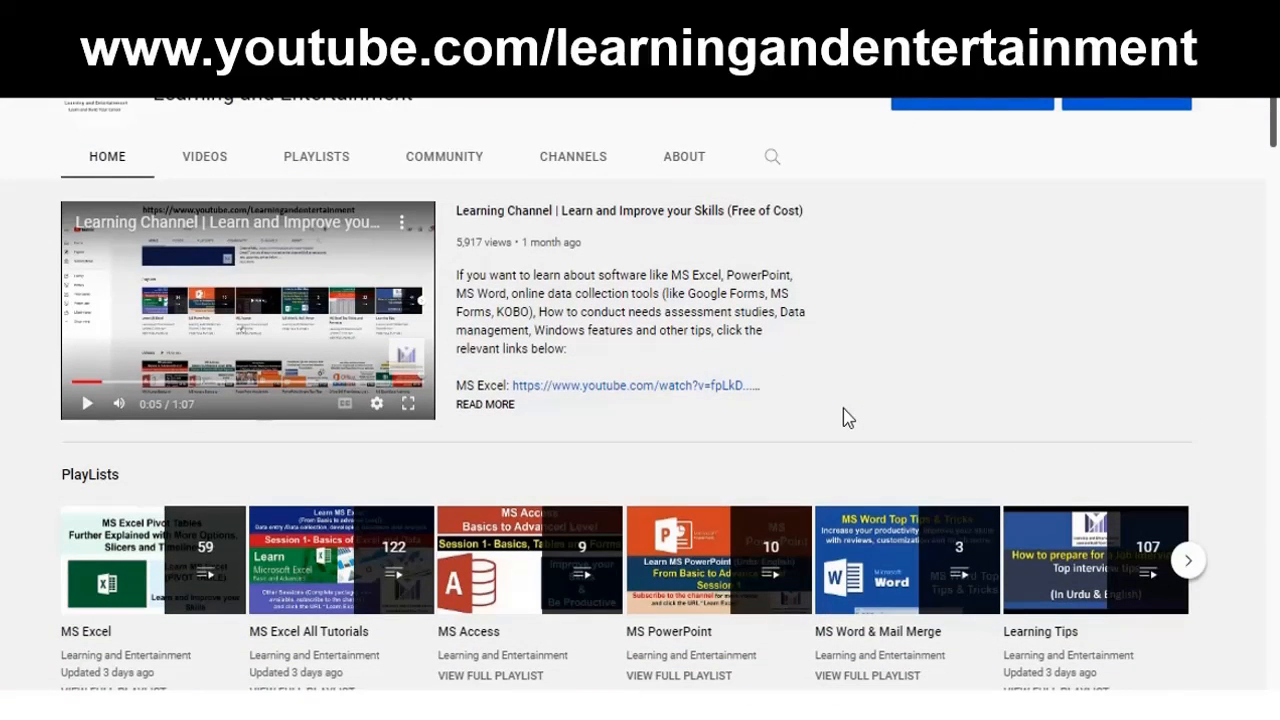
scroll(843, 418, down, 2)
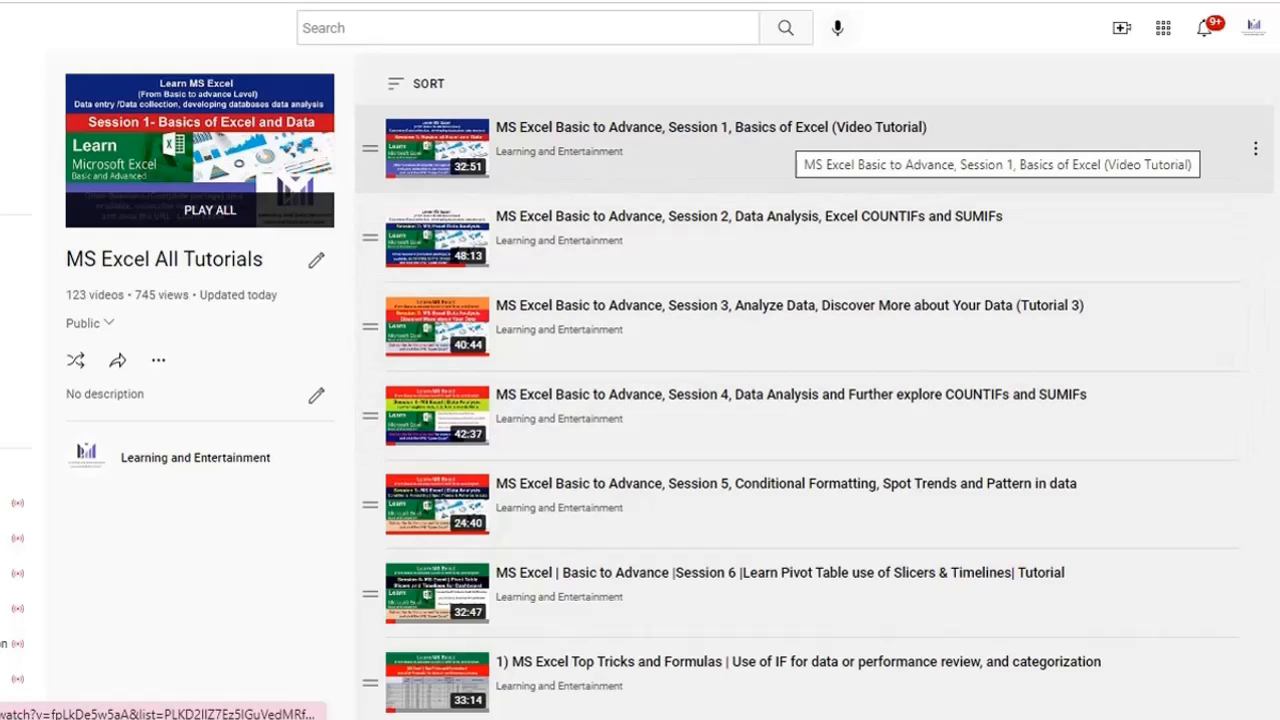
- Look through the MS Excel All Tutorials playlist from the Basic to Advance sessions to the Top Tricks and Formulas videos
scroll(800, 400, down, 2)
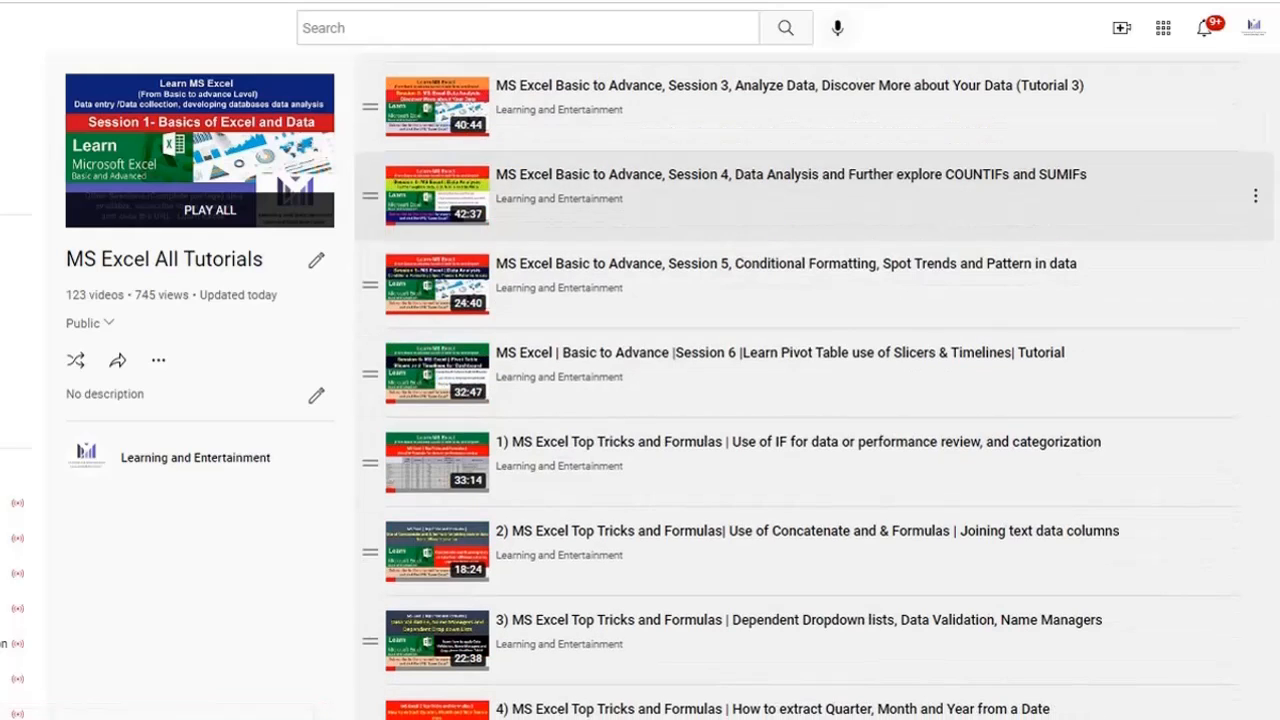
scroll(800, 360, down, 1)
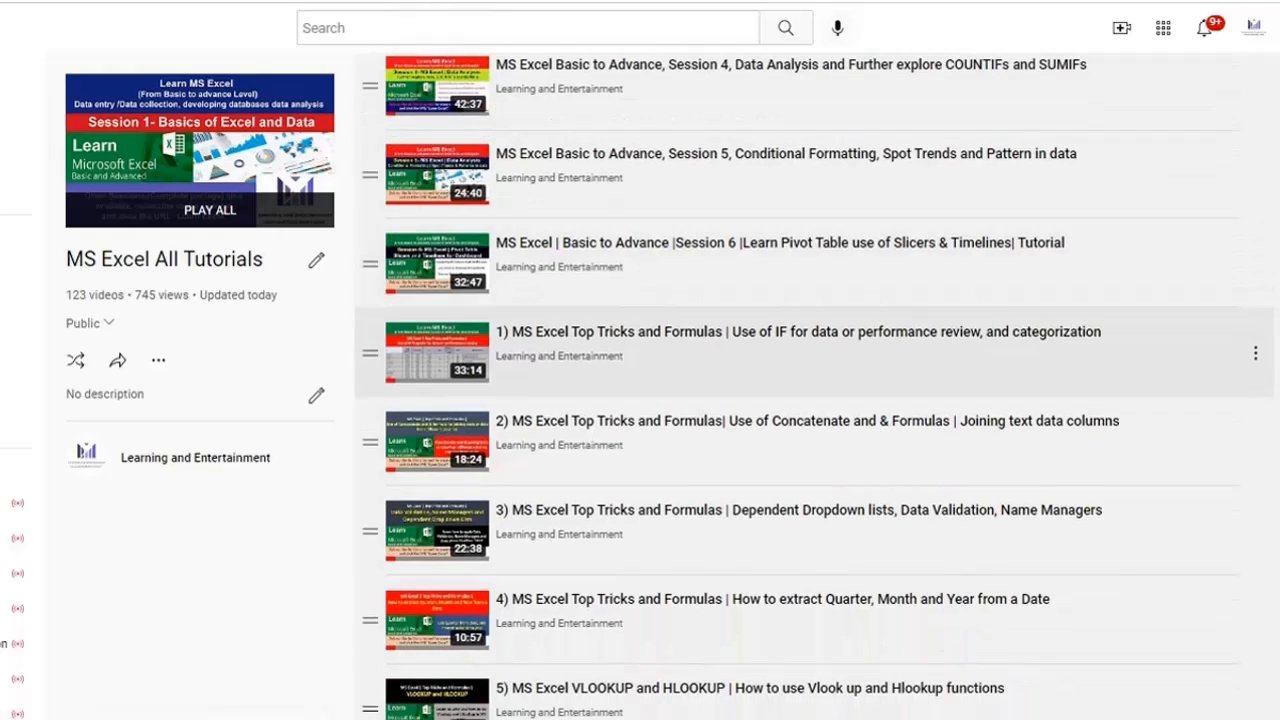
scroll(800, 380, up, 1)
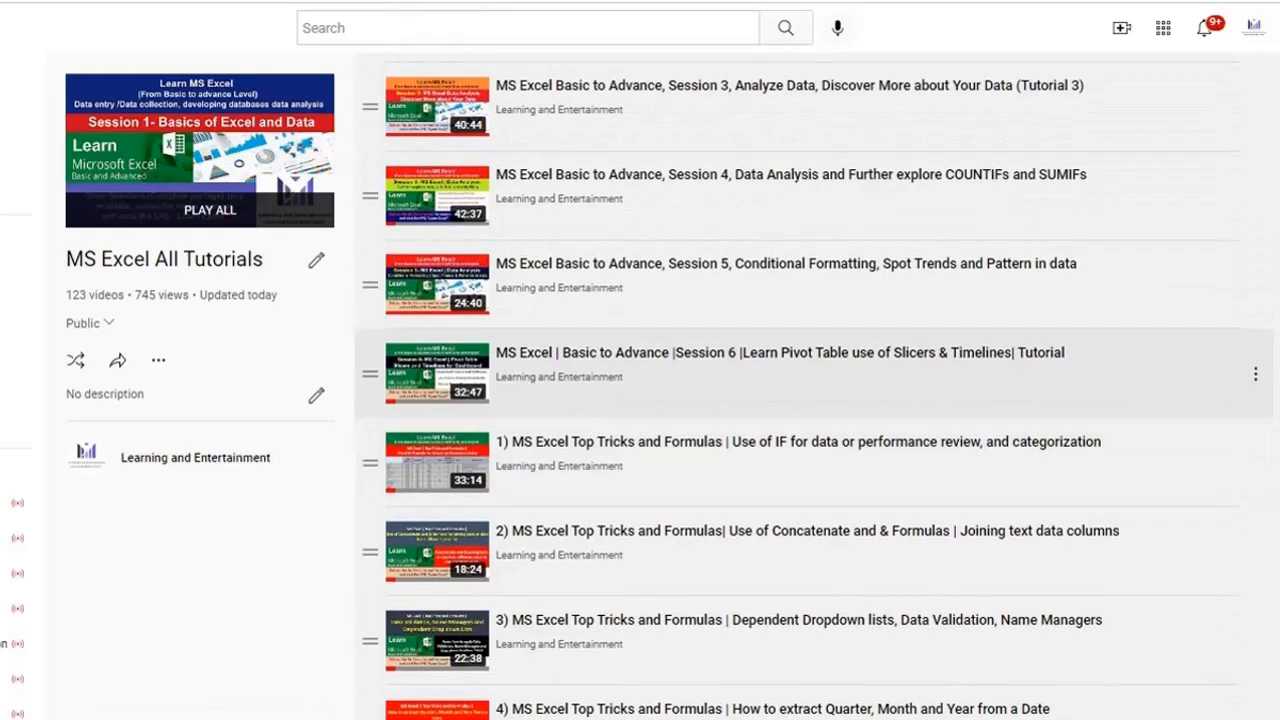
scroll(800, 285, down, 1)
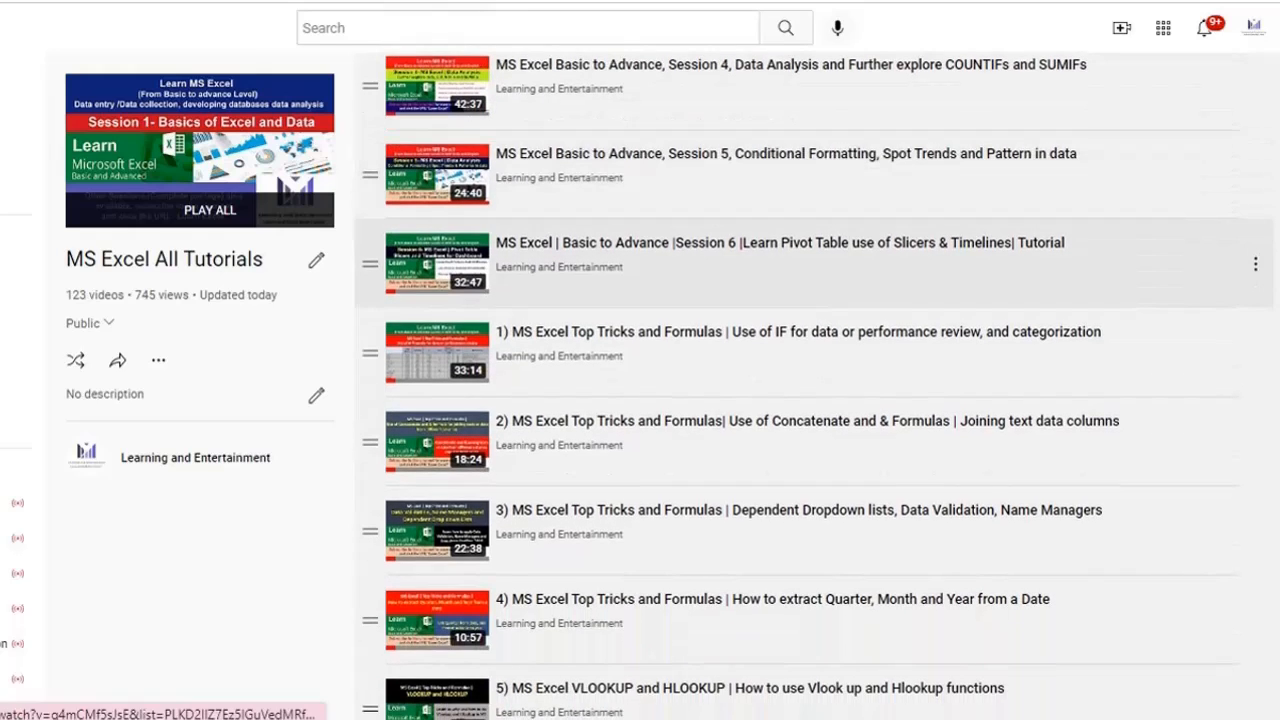
scroll(800, 345, down, 1)
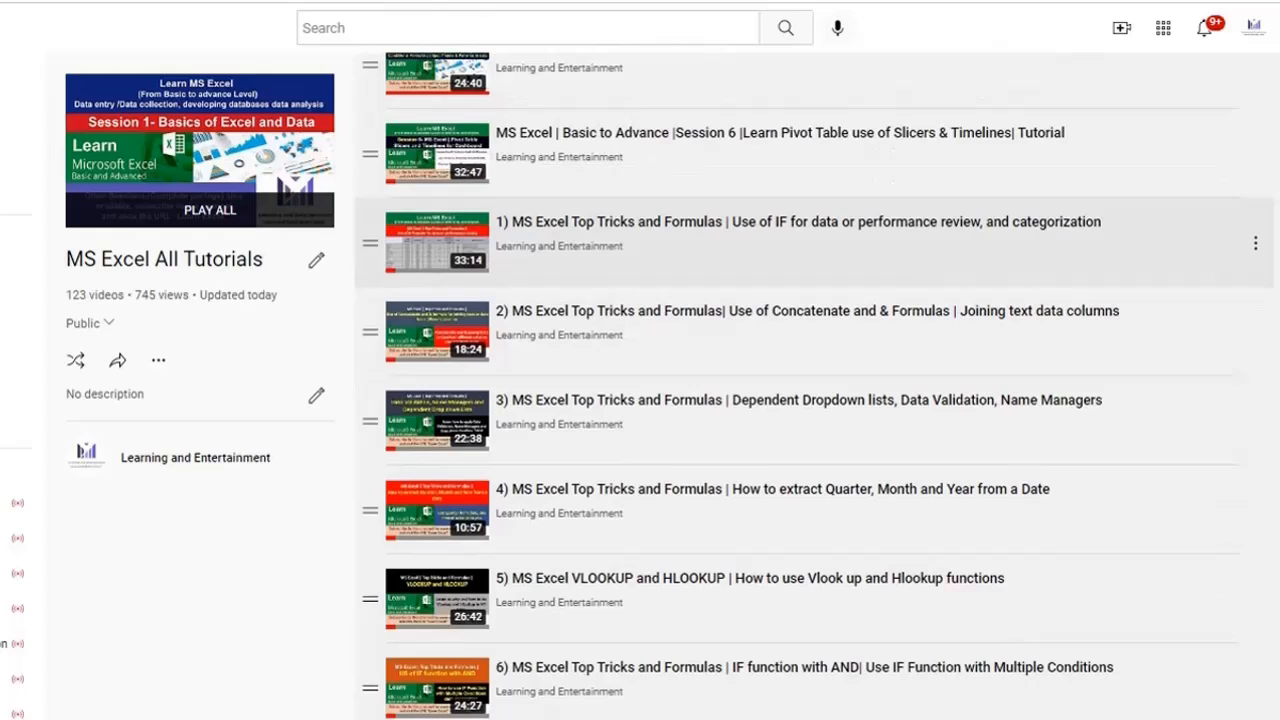
scroll(800, 330, down, 1)
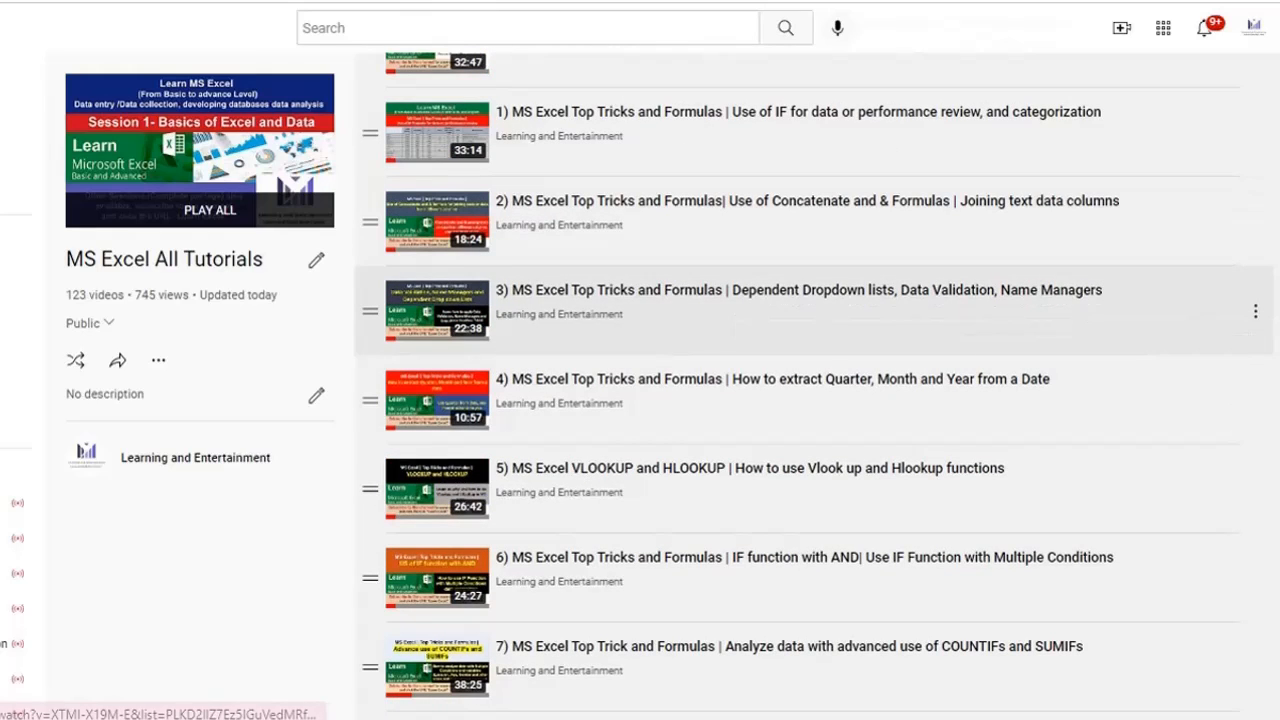
scroll(800, 340, down, 1)
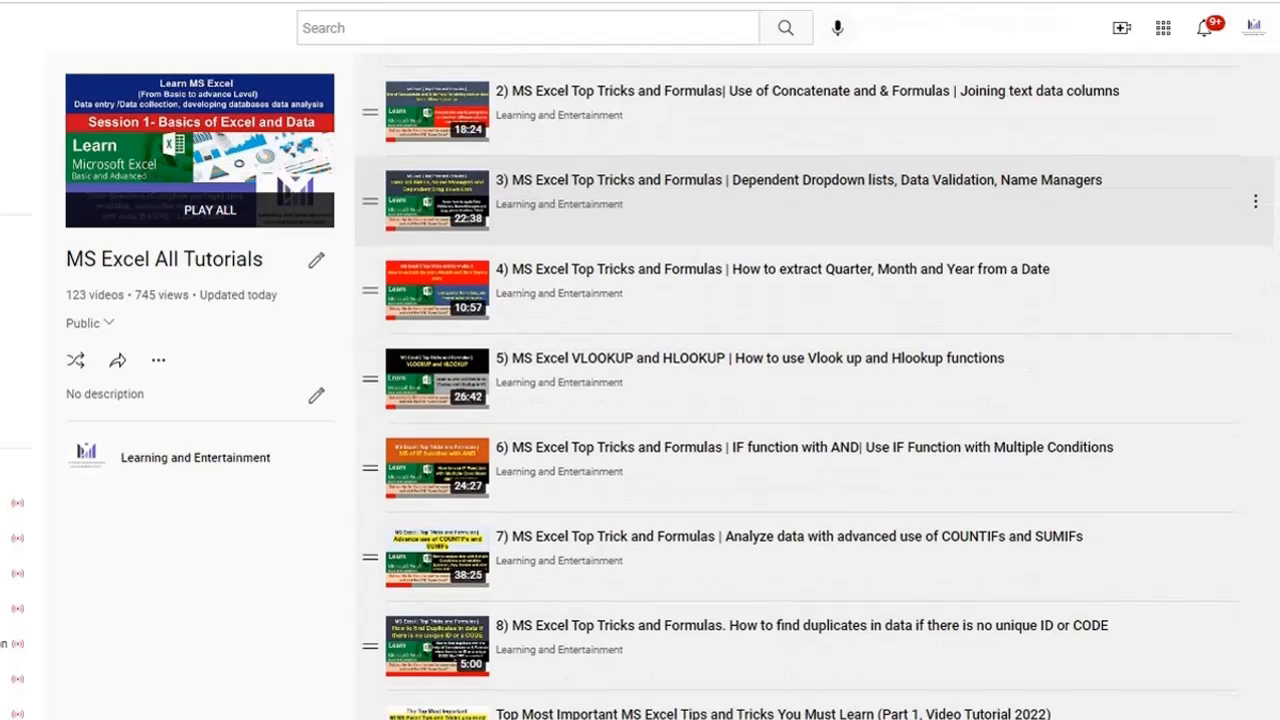
scroll(800, 360, down, 2)
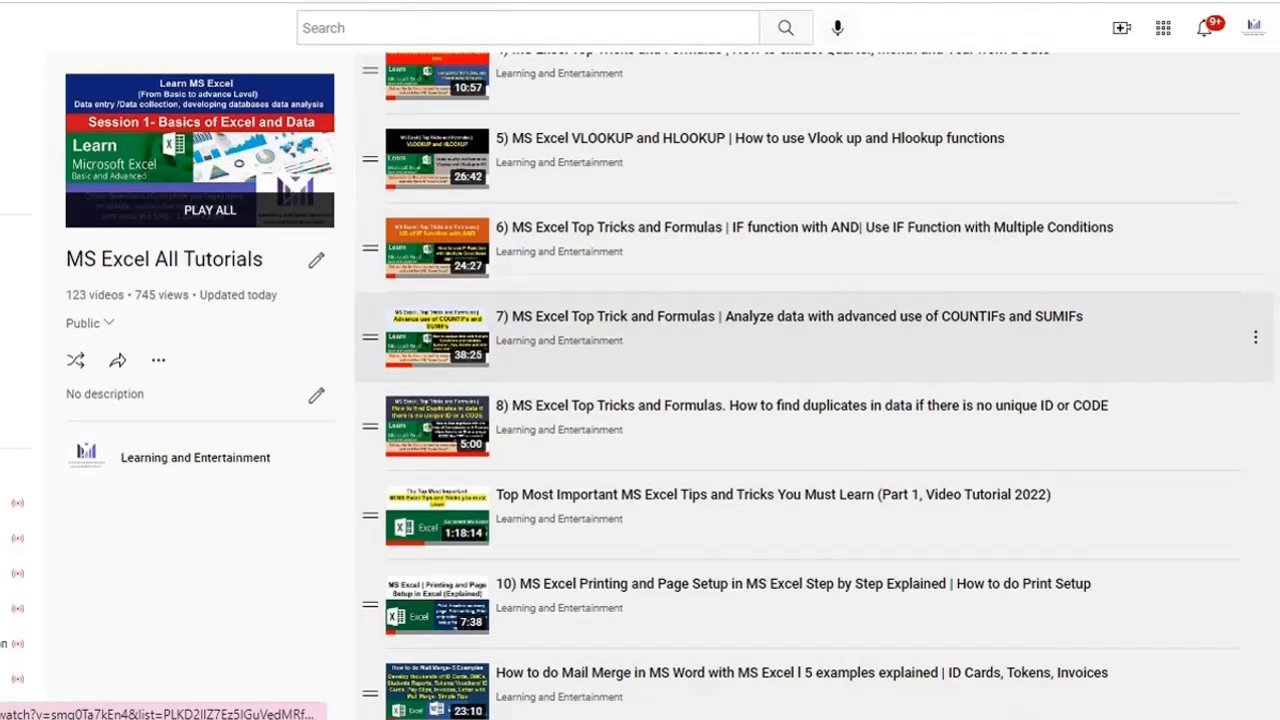
- Look through the rest of the MS Excel All Tutorials playlist, from the Top Tricks and Formulas videos to the charts, dashboard and pivot table tutorials
scroll(800, 340, down, 1)
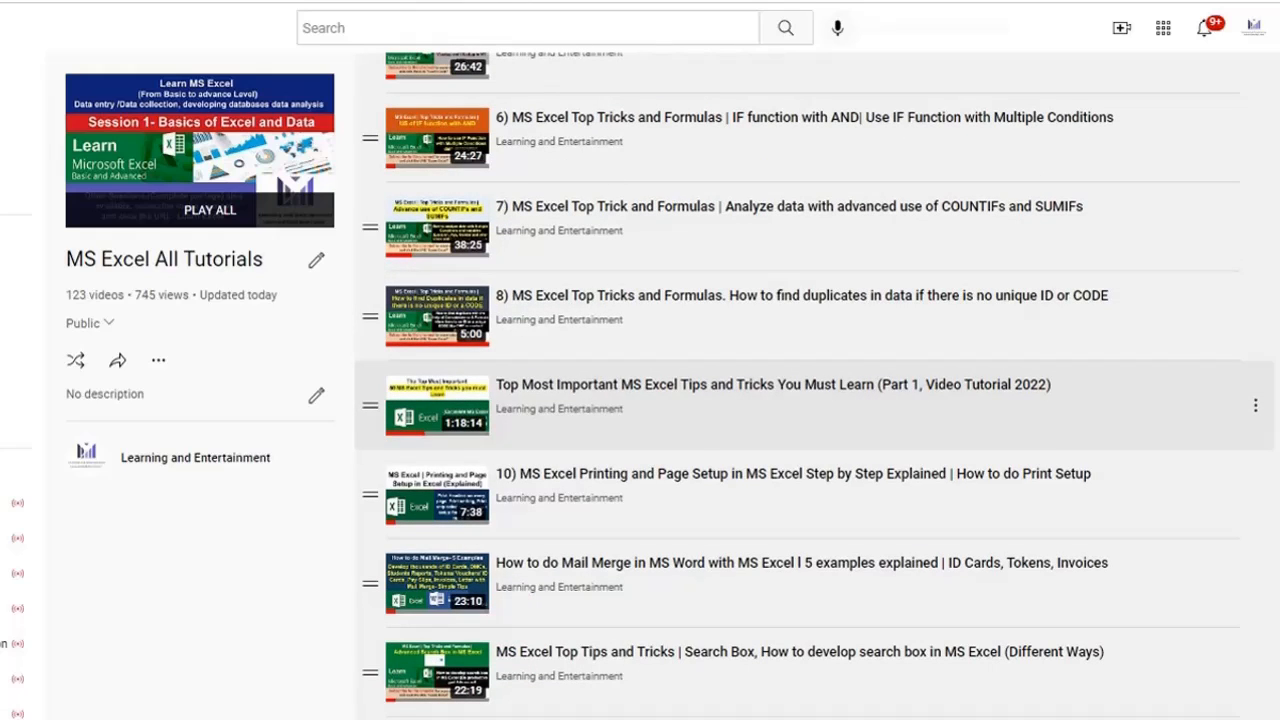
scroll(800, 400, down, 4)
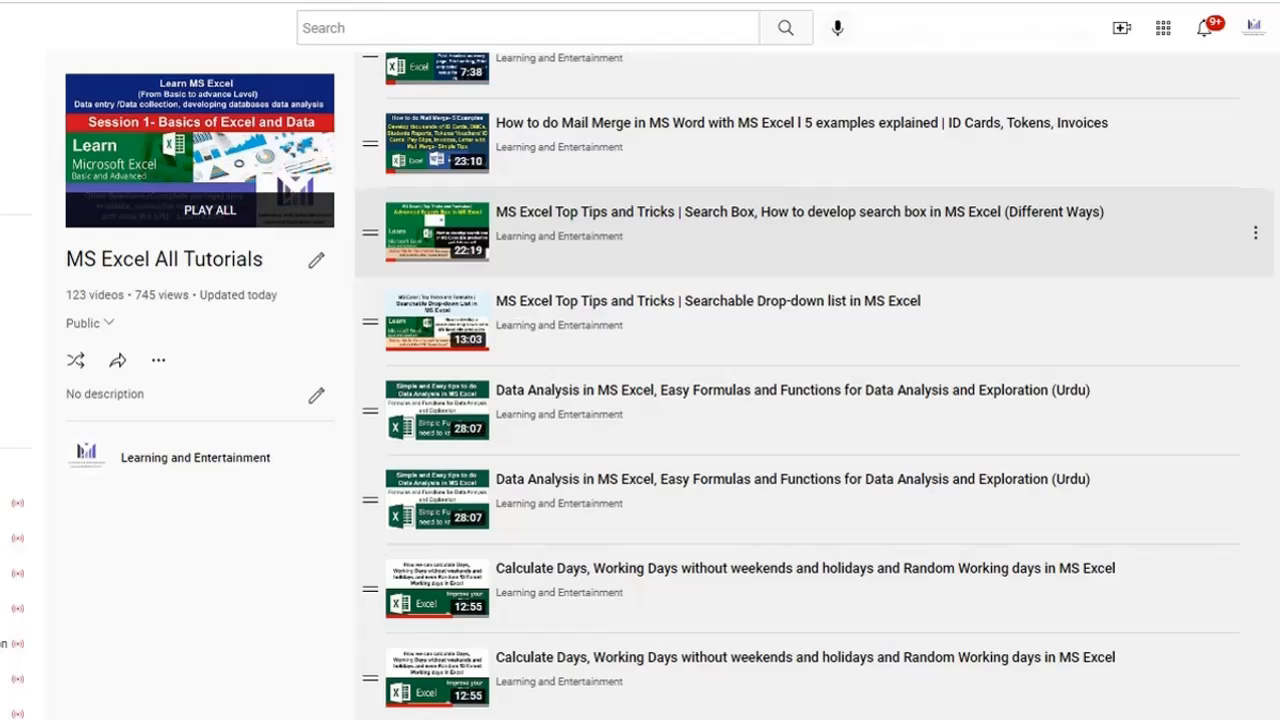
scroll(800, 400, down, 10)
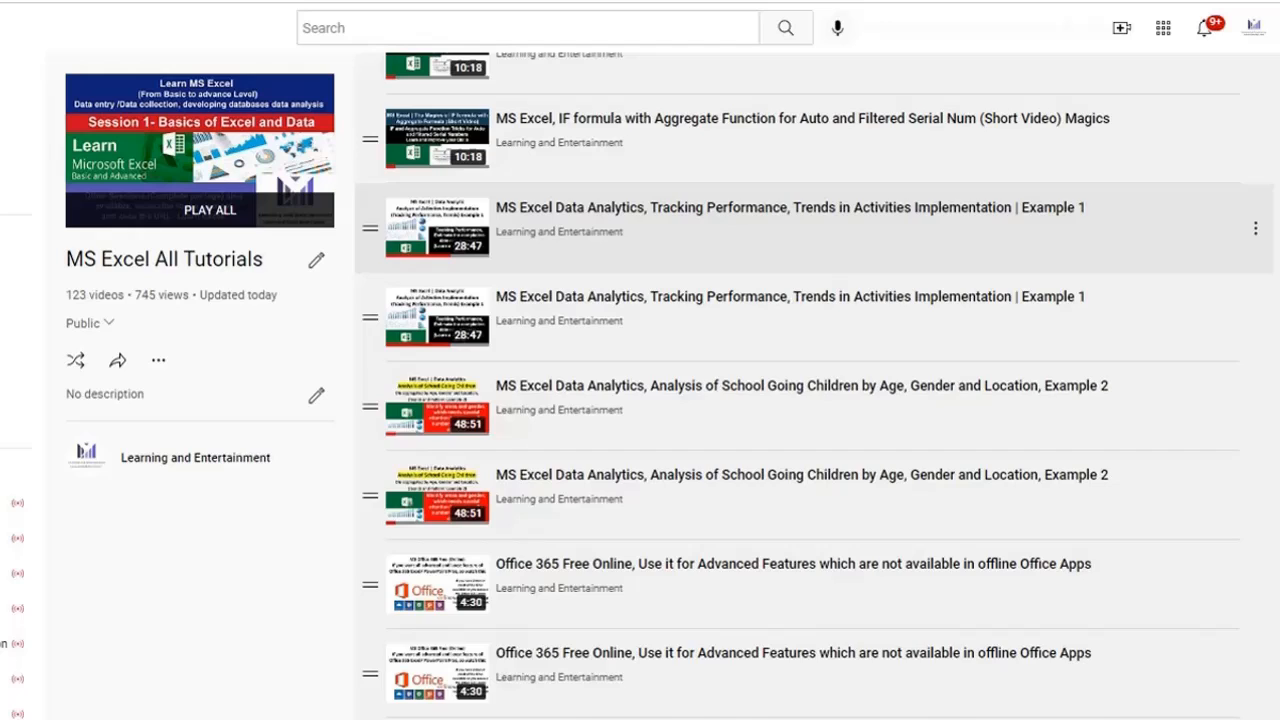
scroll(800, 250, down, 2)
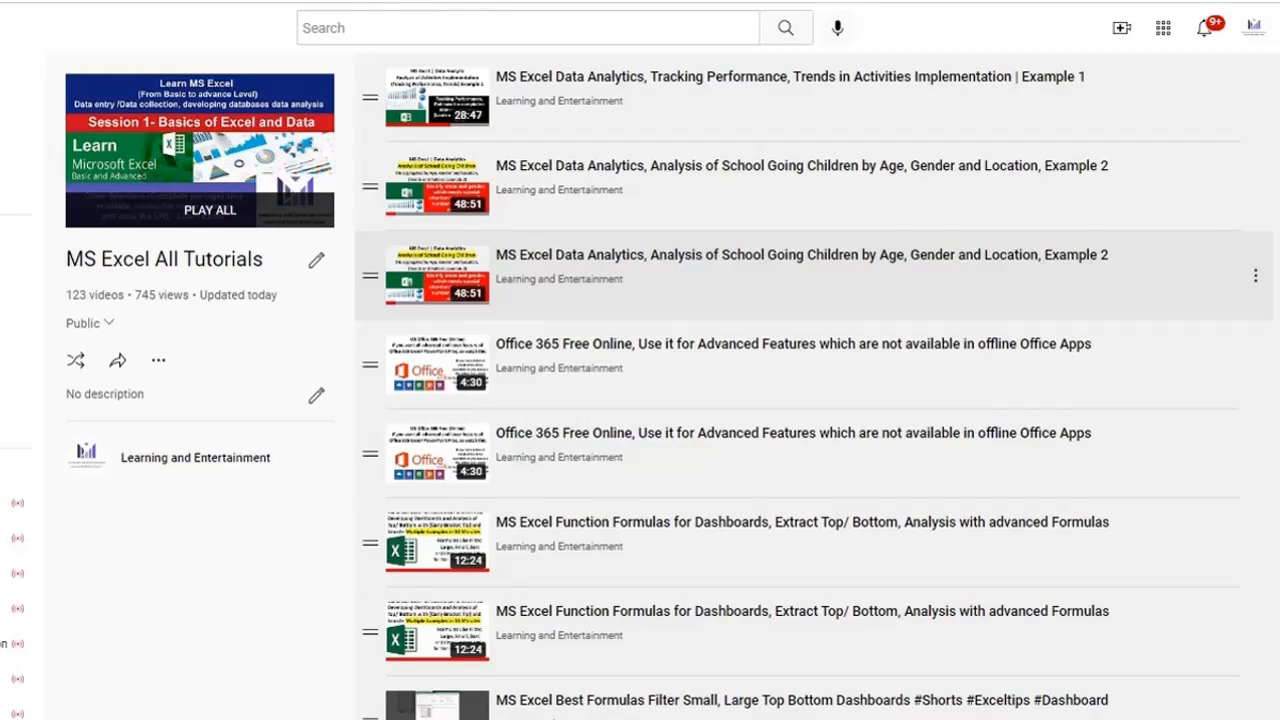
scroll(800, 260, down, 1)
scroll(800, 250, down, 7)
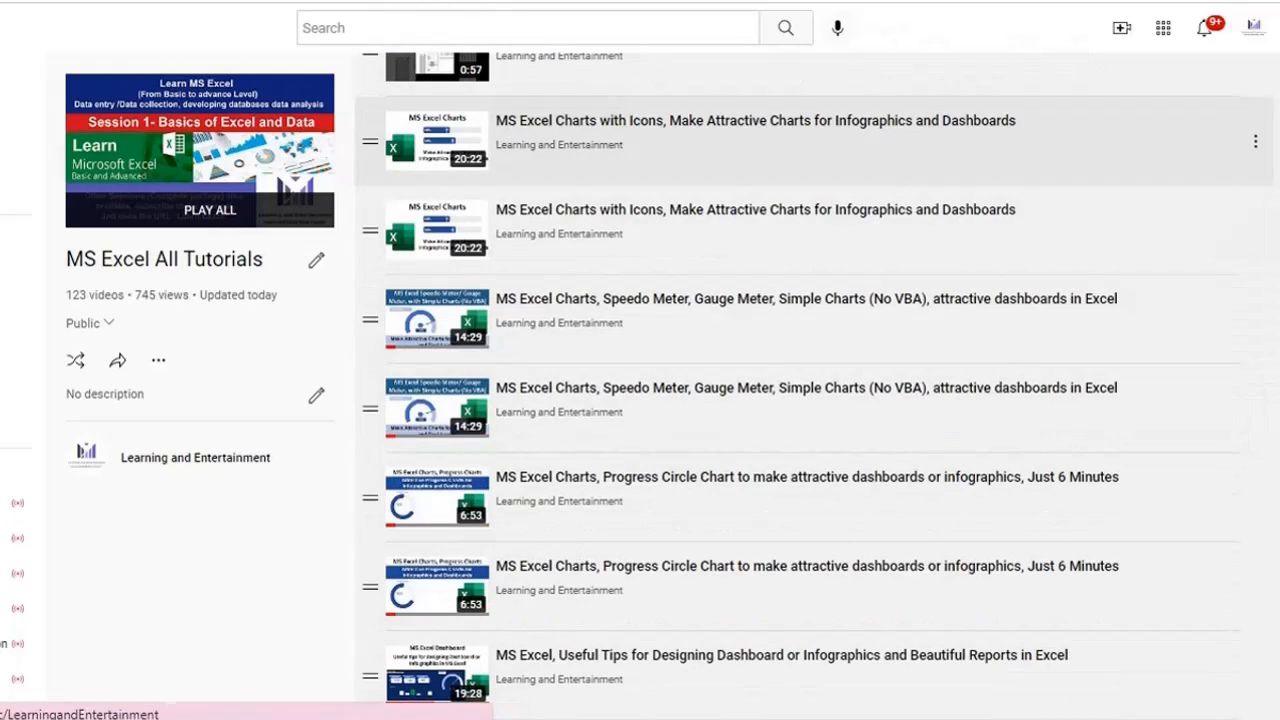
scroll(800, 400, down, 4)
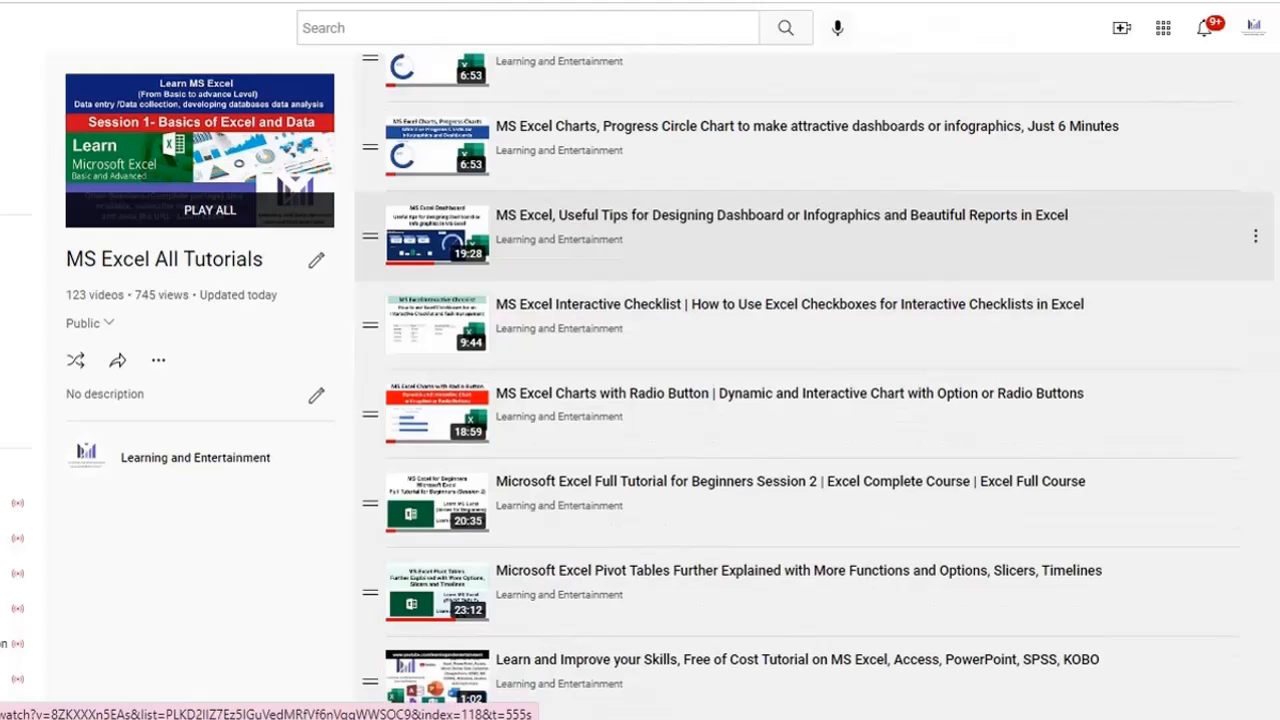
scroll(537, 346, up, 2)
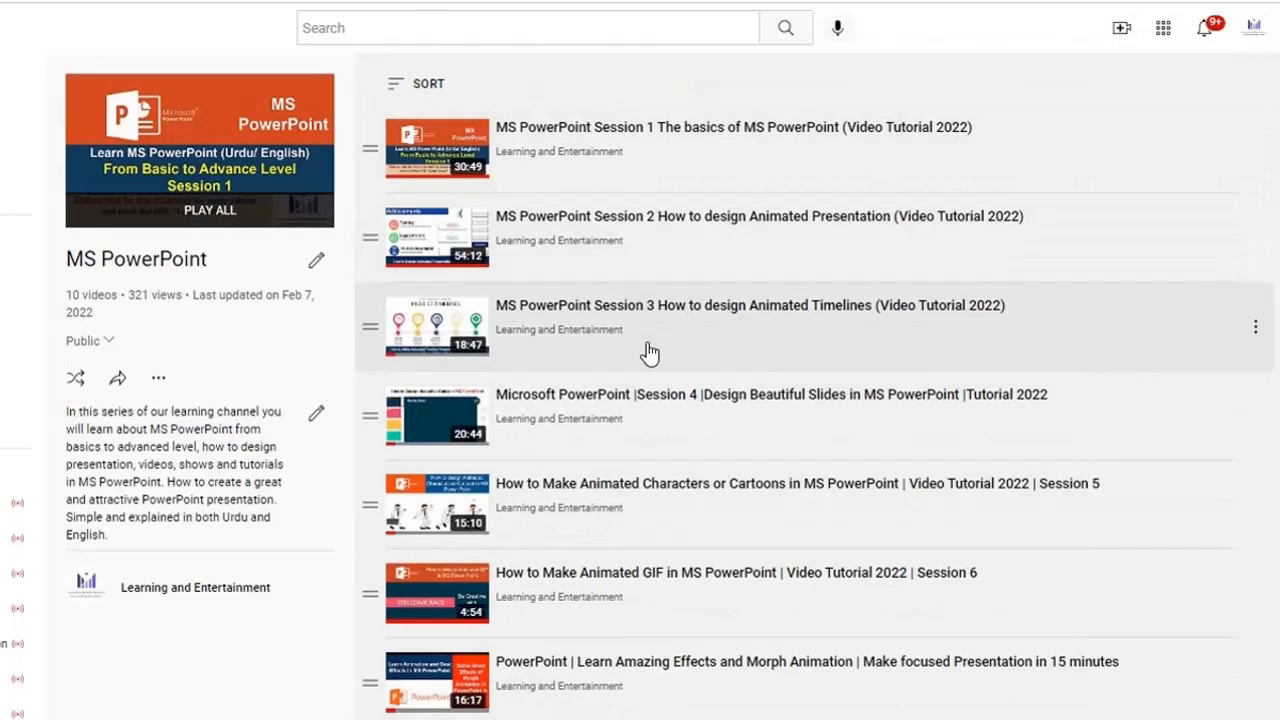
- Look through the session videos in the MS PowerPoint and MS Access playlists
scroll(600, 350, down, 1)
scroll(618, 455, down, 2)
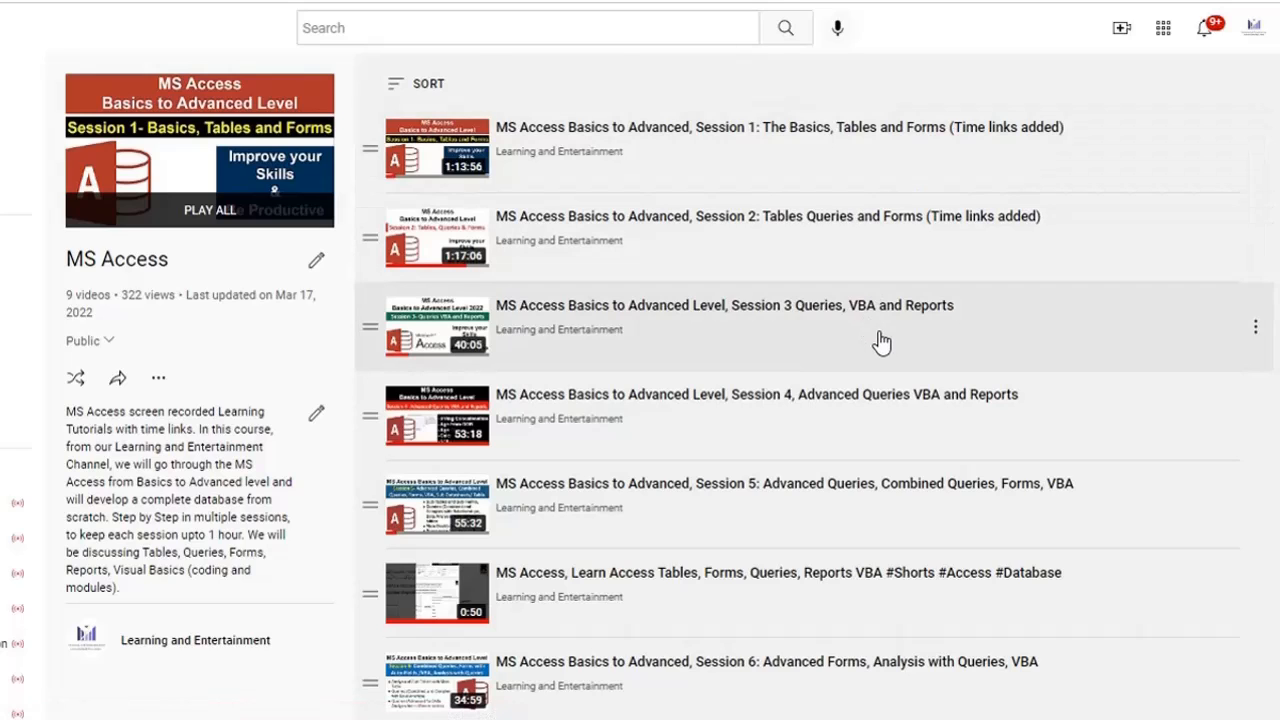
scroll(866, 345, down, 2)
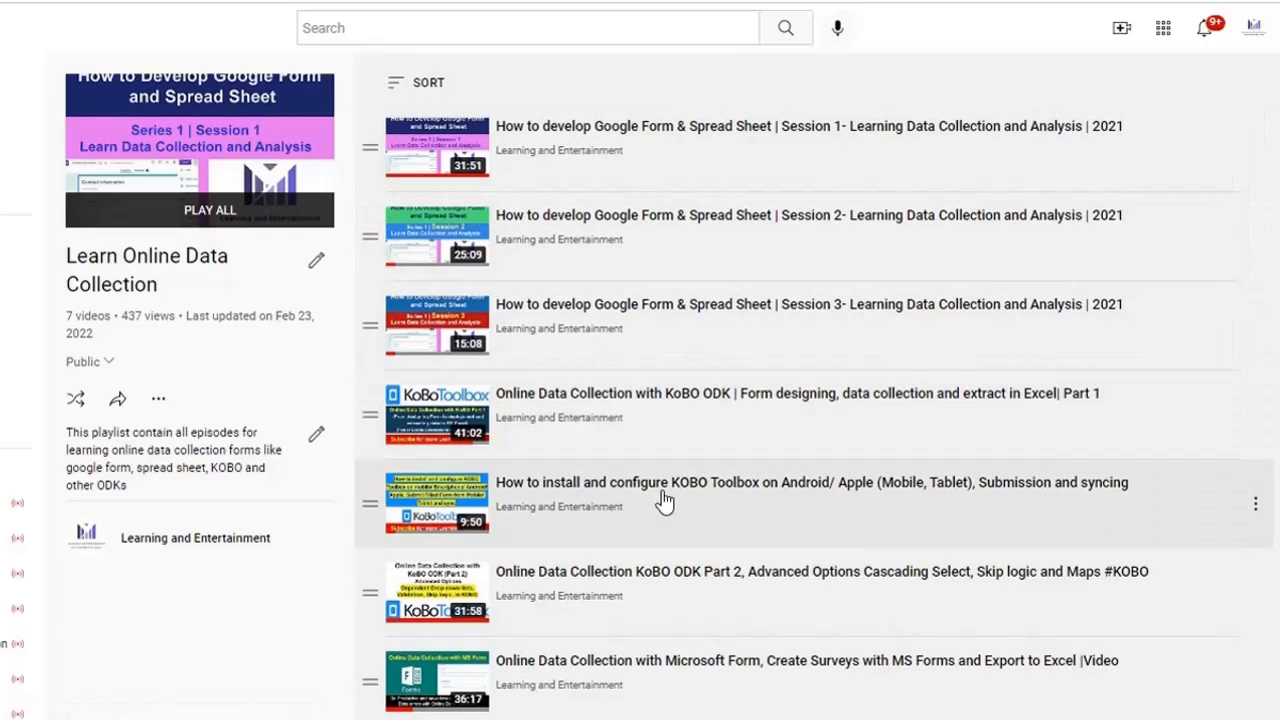
- Return to the Learning and Entertainment channel's home page and review its uploads and playlists
click(612, 2)
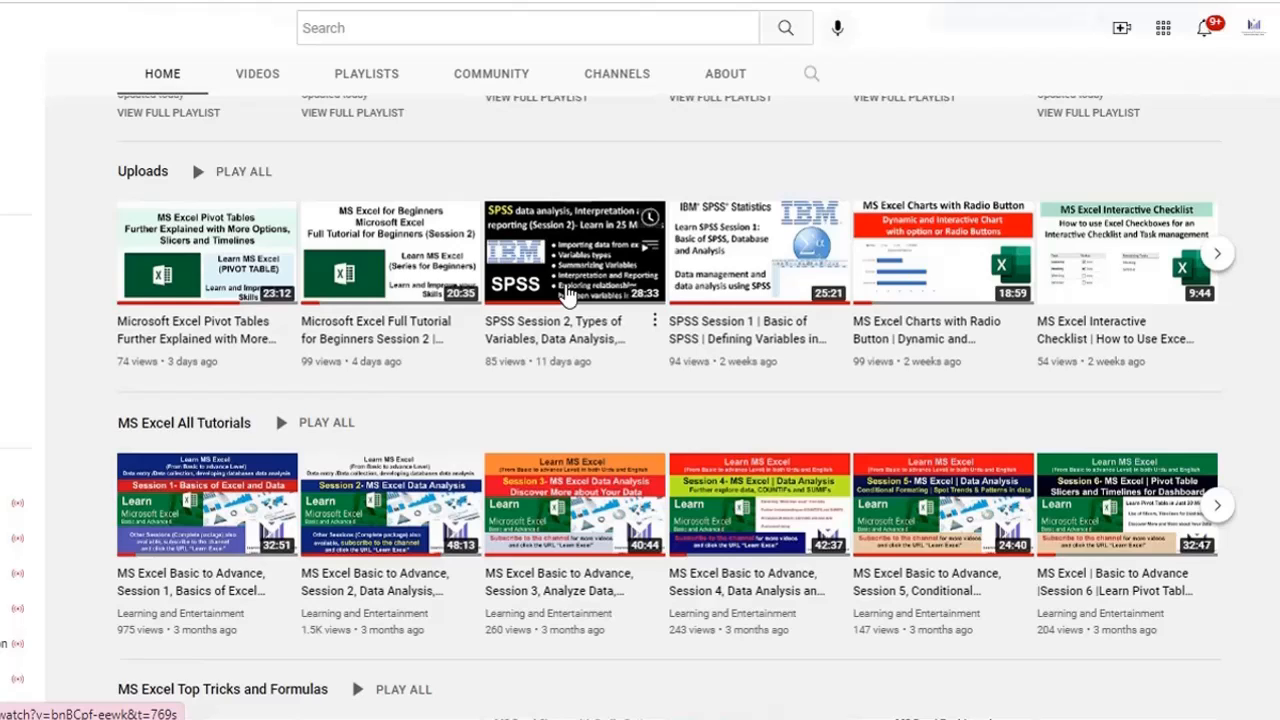
scroll(568, 293, down, 7)
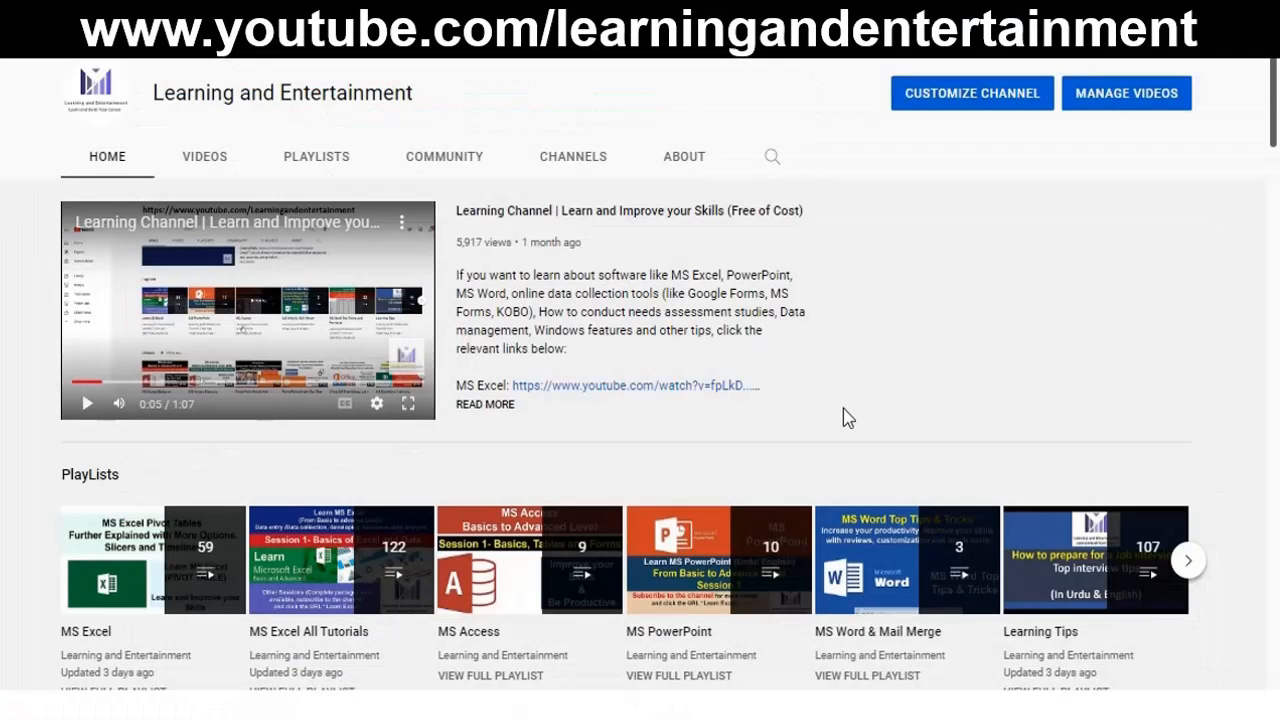
scroll(843, 408, down, 1)
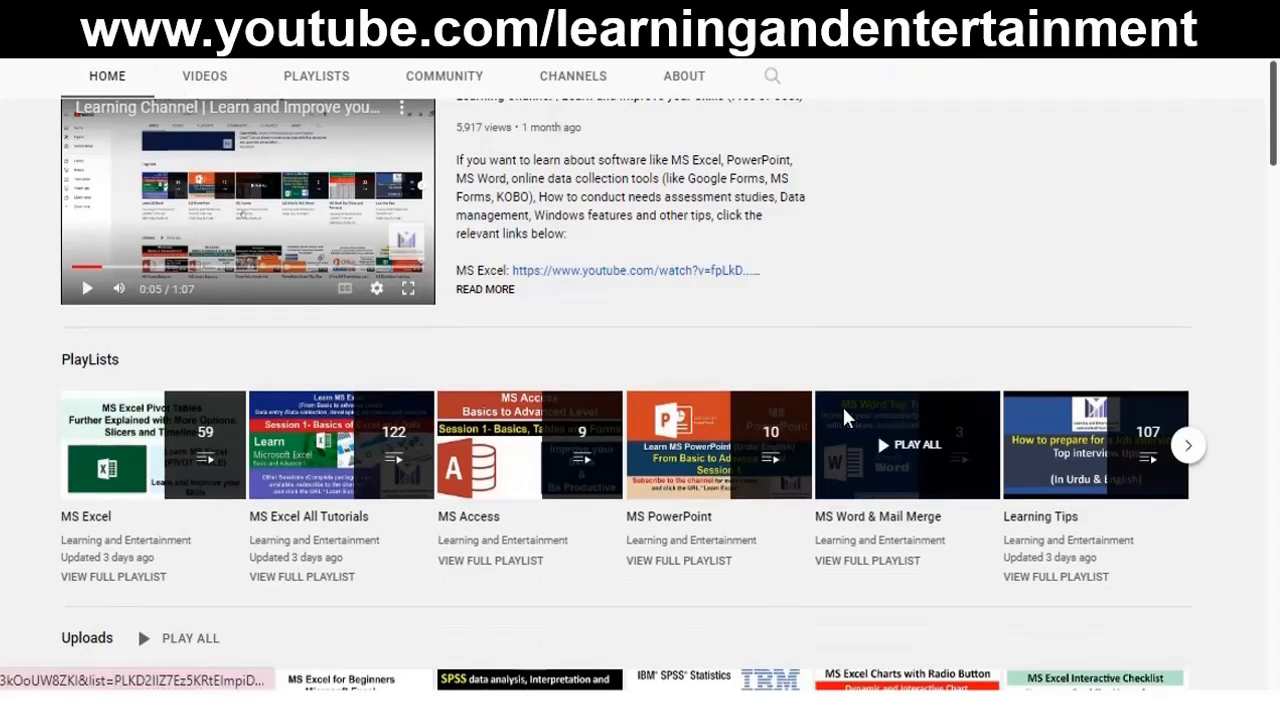